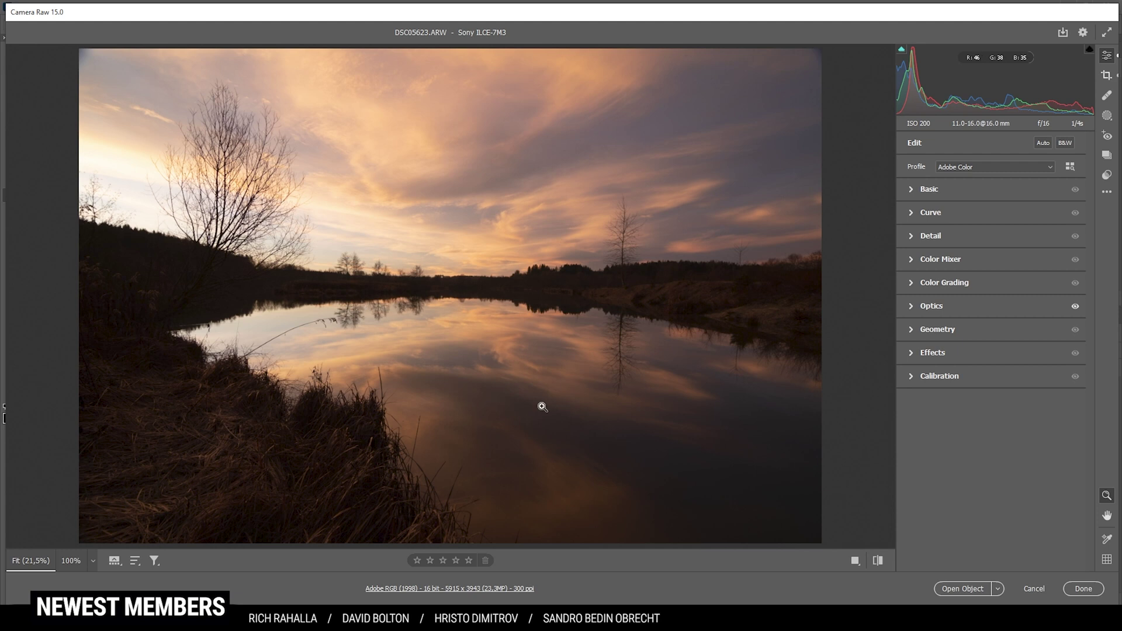
Apply the Adobe Standard profile and show the Basic adjustments.
left_click(970, 169)
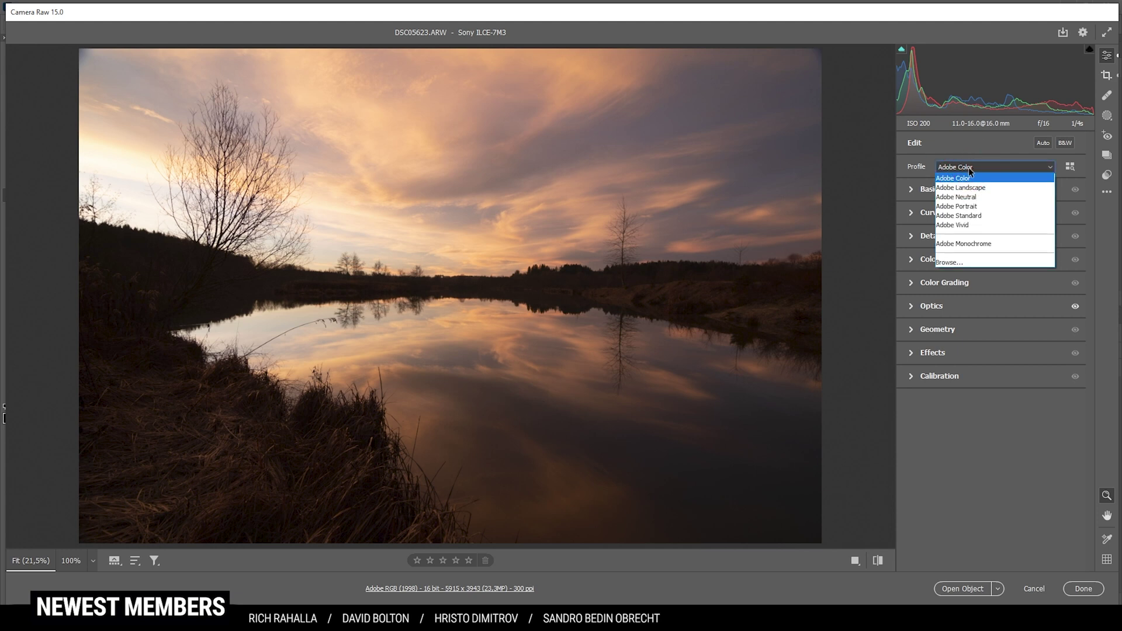
left_click(964, 215)
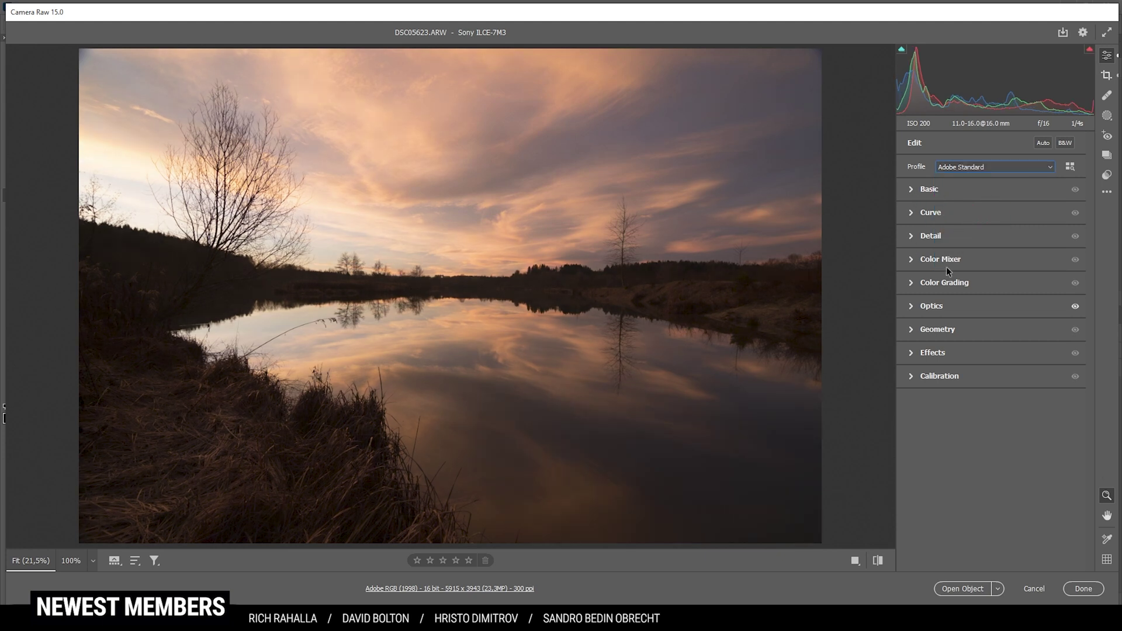
left_click(913, 191)
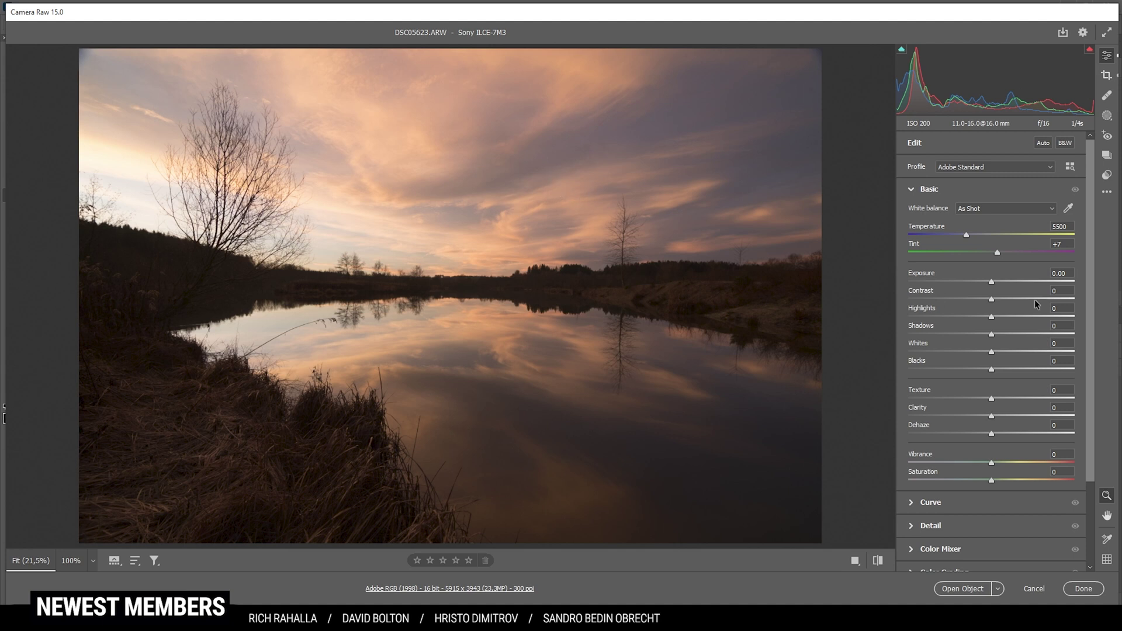
Set Temperature 4800, Tint -4, Exposure +0.75 and pull Highlights down to -74.
left_click(965, 234)
left_click_drag(966, 234, 962, 234)
left_click_drag(958, 234, 955, 233)
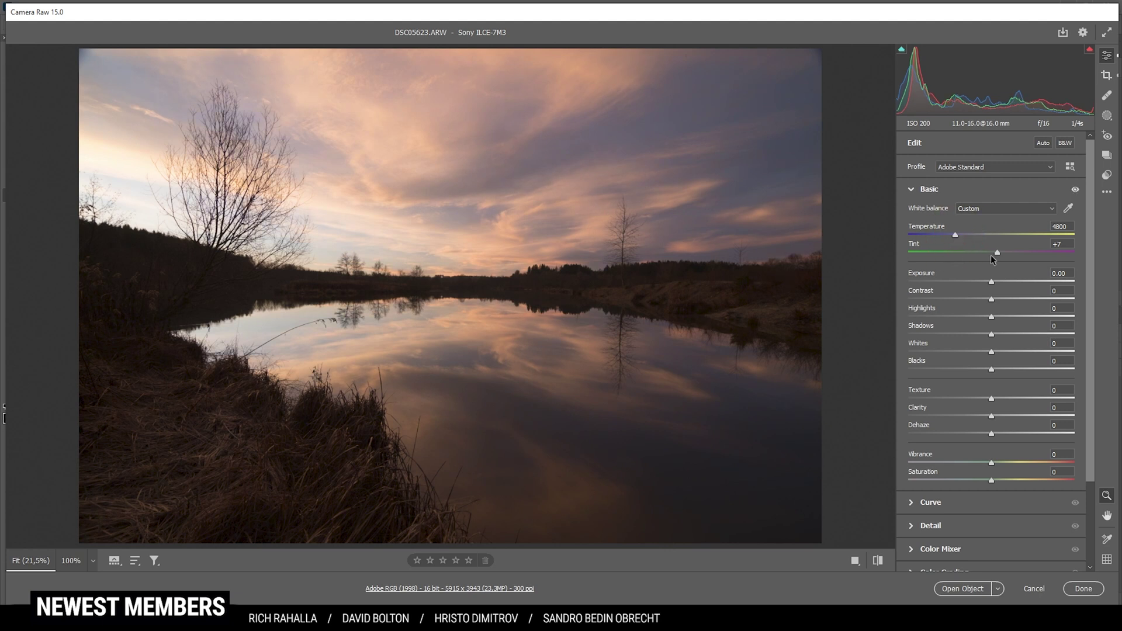
left_click_drag(996, 251, 989, 250)
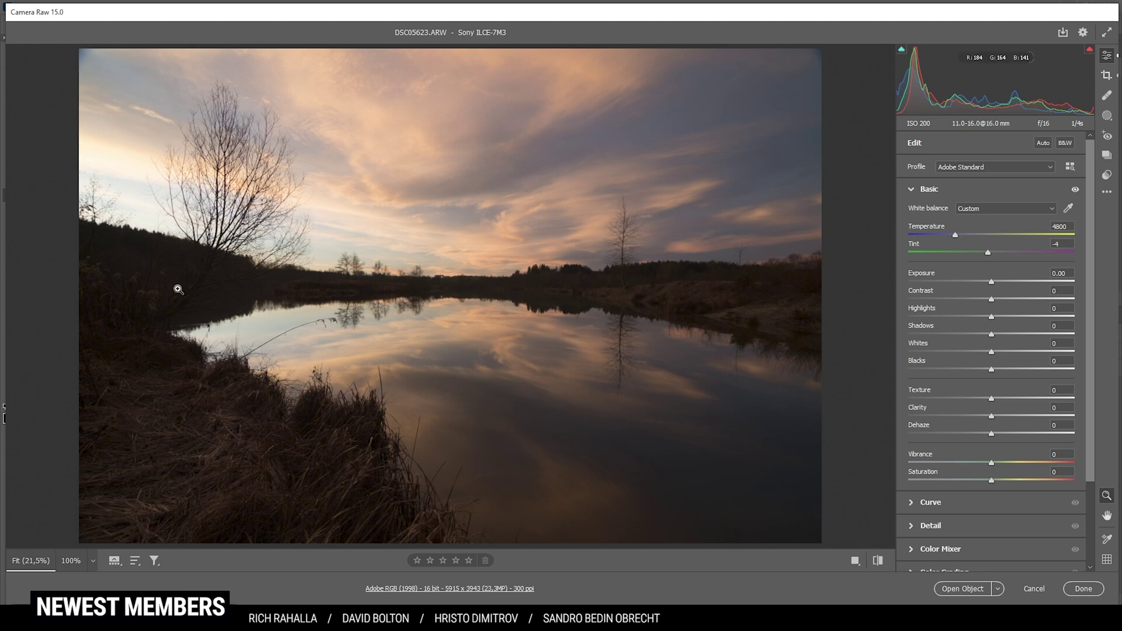
left_click_drag(992, 282, 1005, 283)
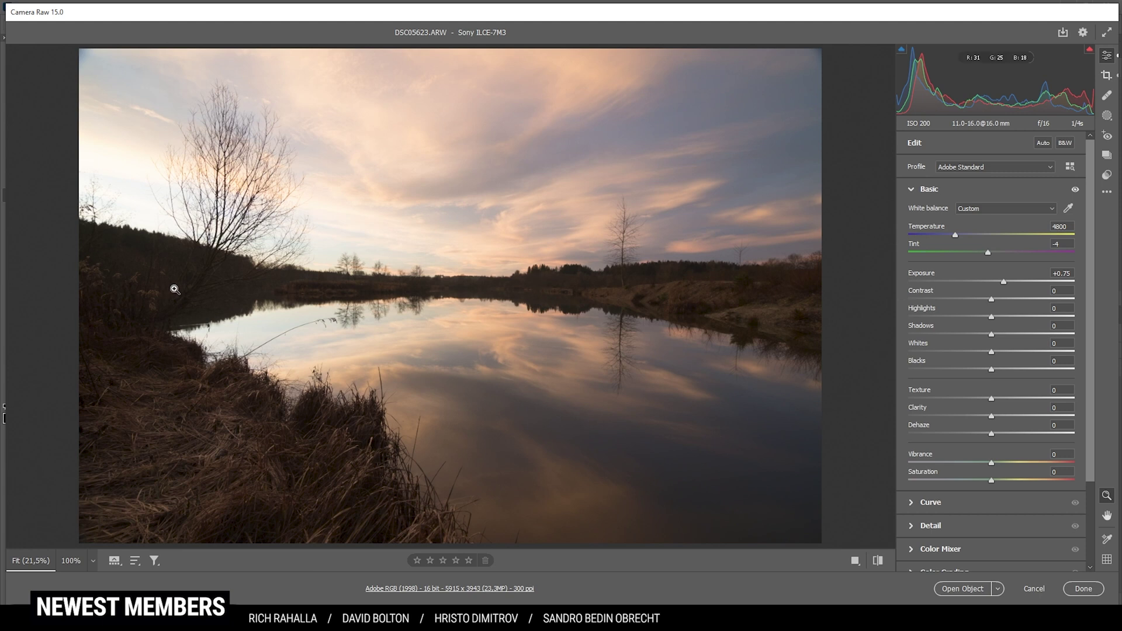
left_click_drag(992, 317, 929, 315)
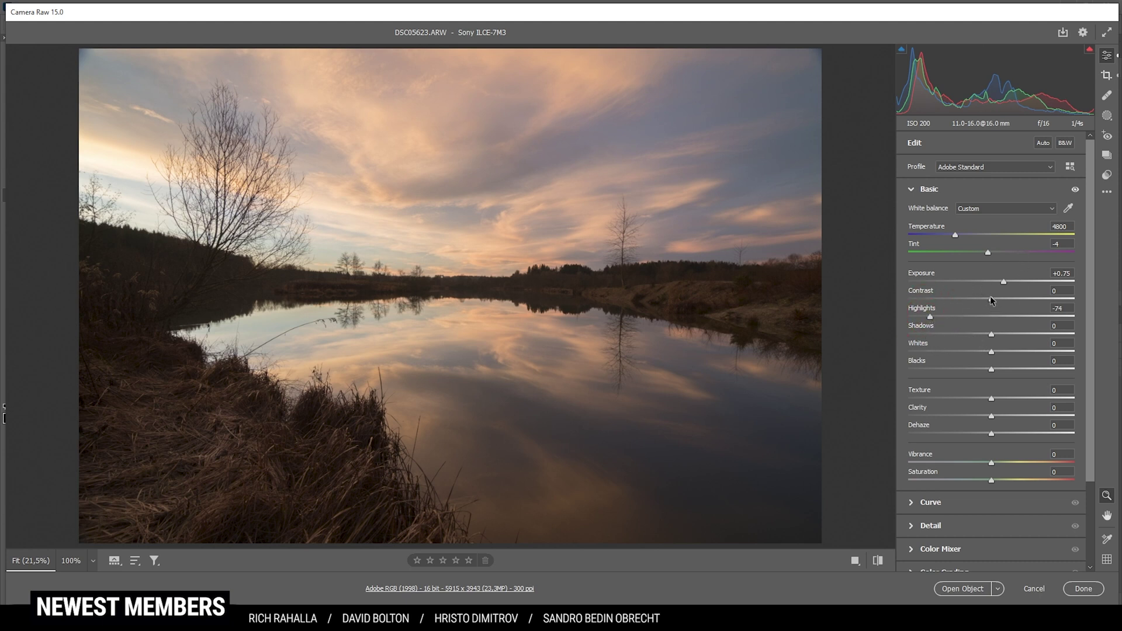
Set Contrast +8, Shadows +54, Blacks +23, Texture +7, Vibrance +19 and Saturation +6.
left_click_drag(989, 297, 997, 297)
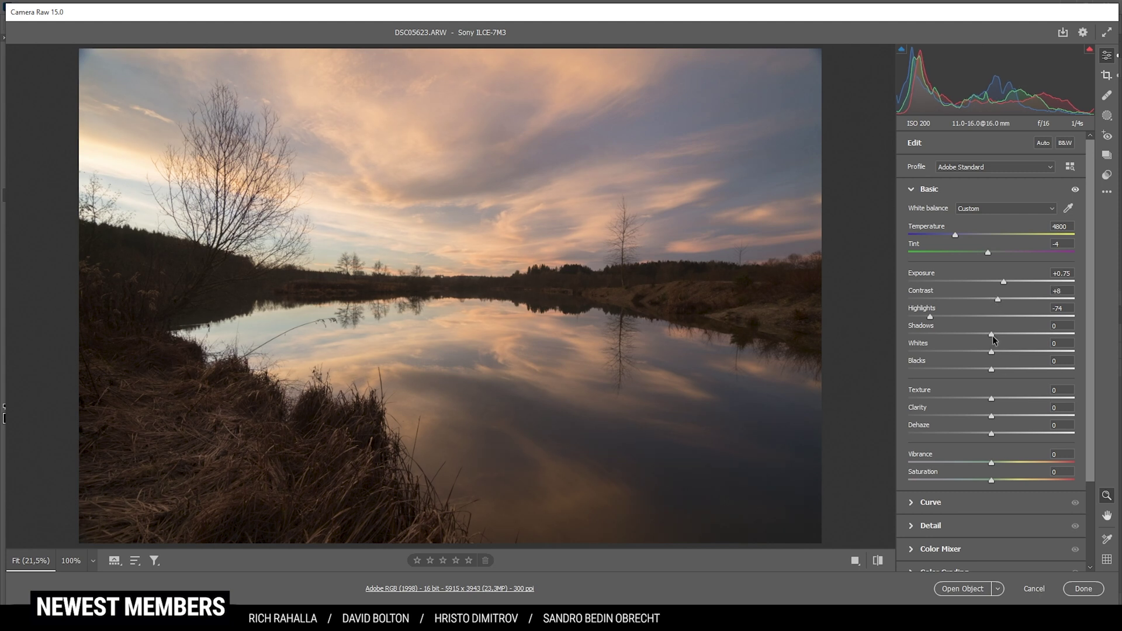
left_click_drag(991, 335, 1035, 339)
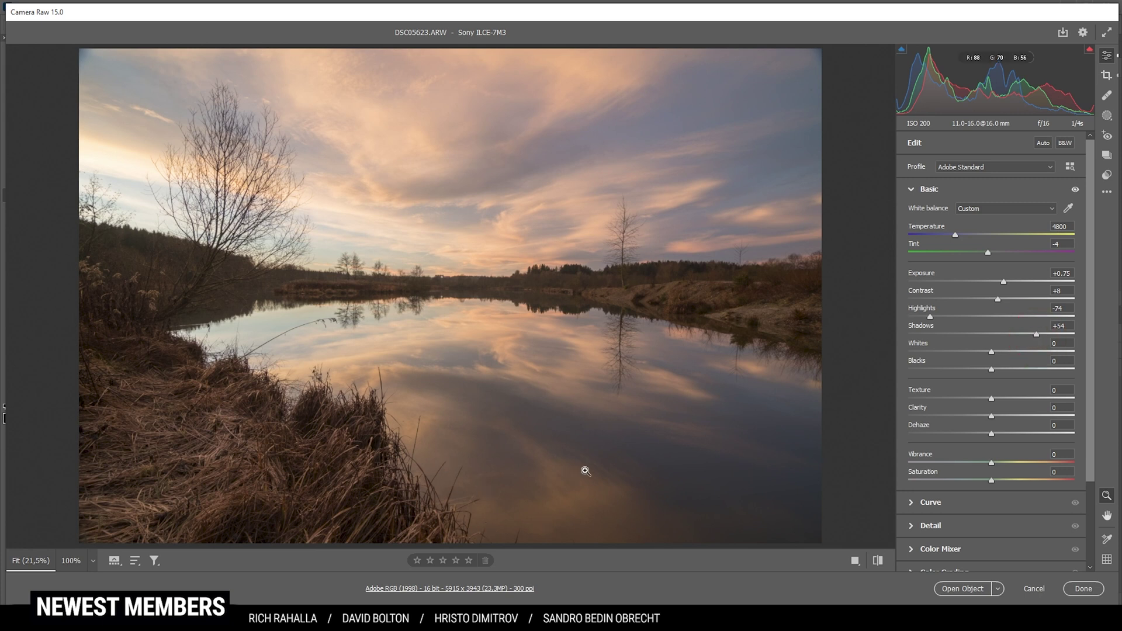
left_click_drag(992, 369, 1011, 374)
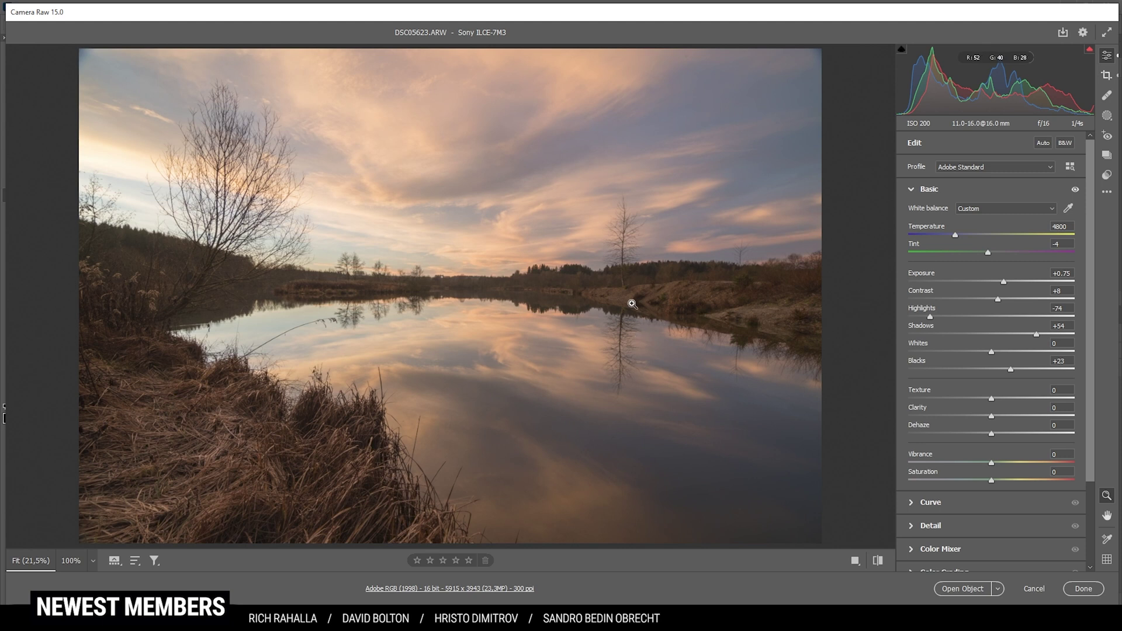
left_click_drag(991, 398, 998, 404)
left_click_drag(991, 462, 1001, 462)
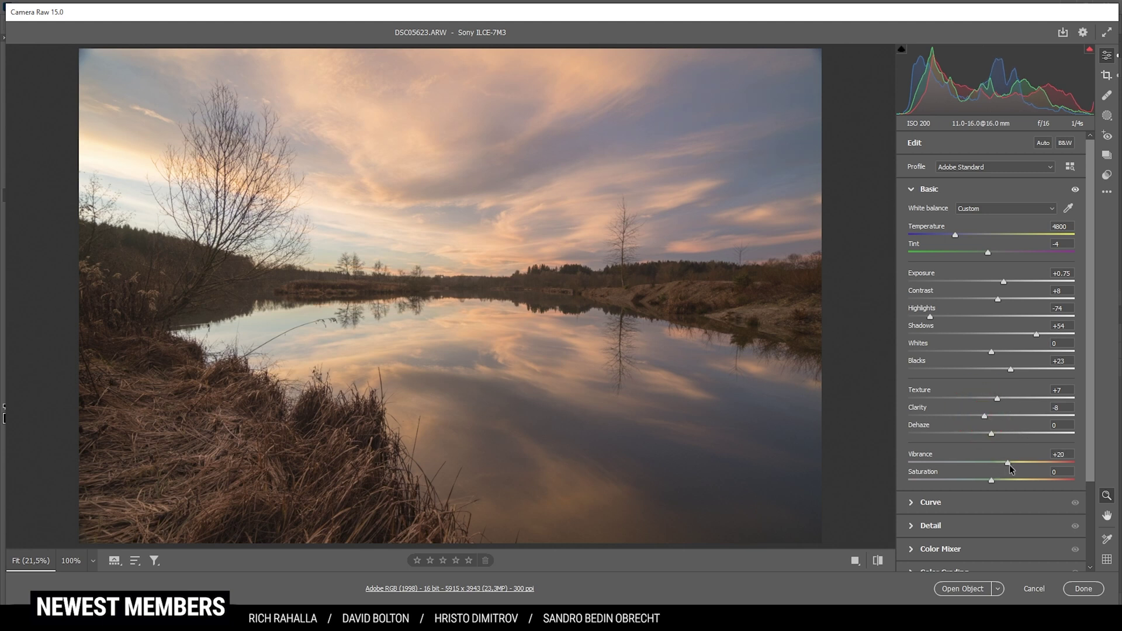
left_click_drag(1000, 477, 996, 481)
Flick between the original and edited looks to compare the edits.
left_click(878, 558)
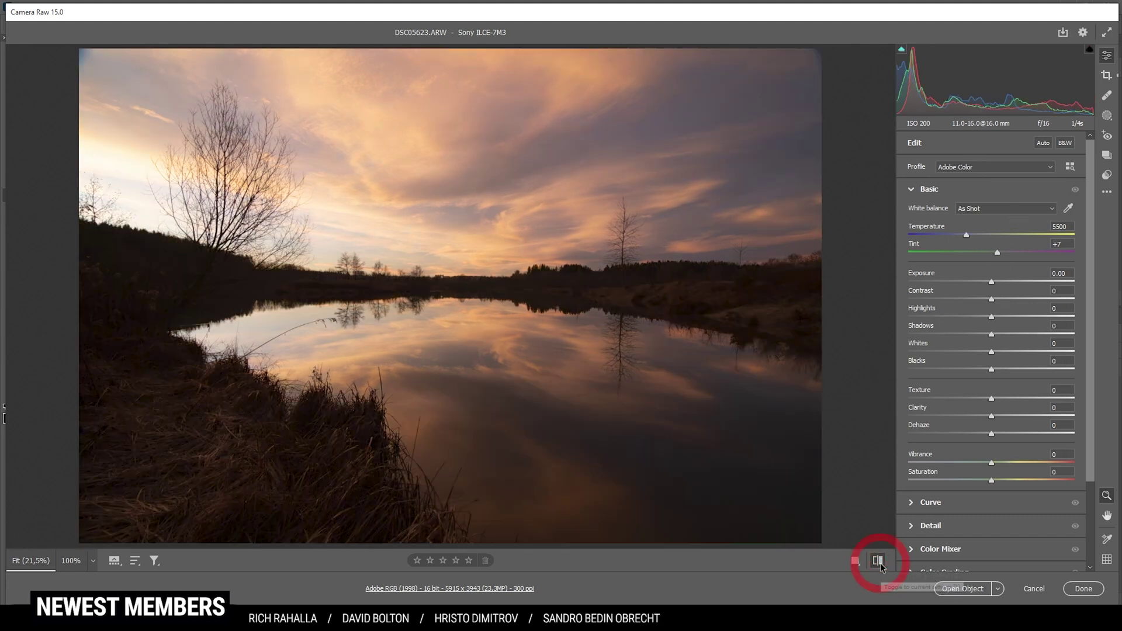
left_click(881, 564)
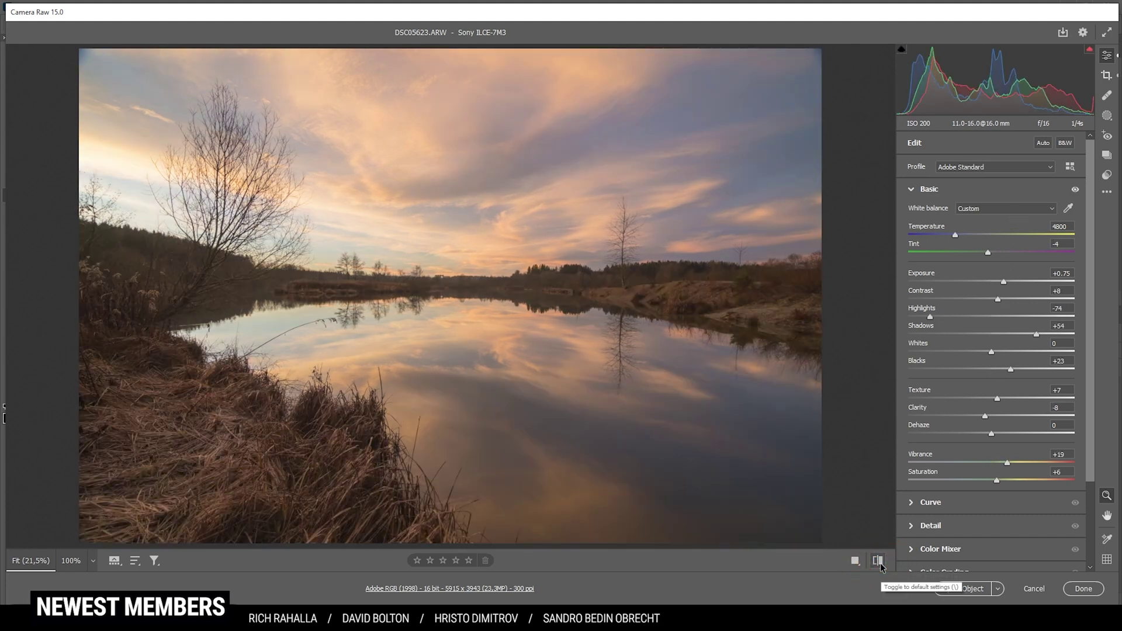
left_click(879, 563)
left_click(879, 564)
left_click(878, 561)
left_click(878, 561)
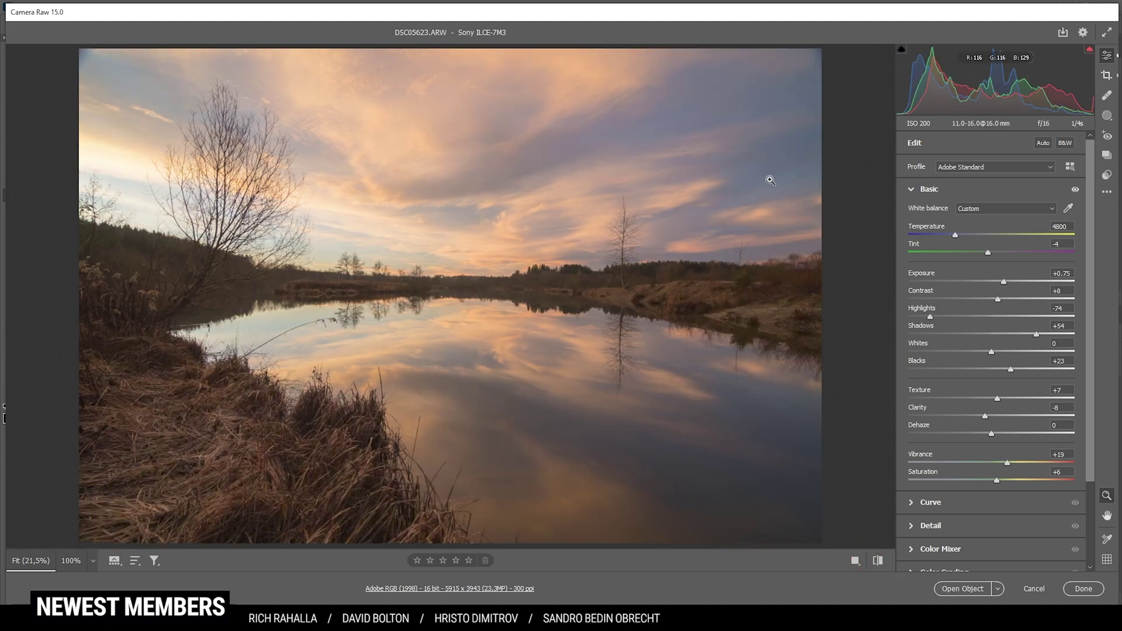
Straighten the photo with a -0.43 crop angle, then bring up the masking options.
left_click(1102, 77)
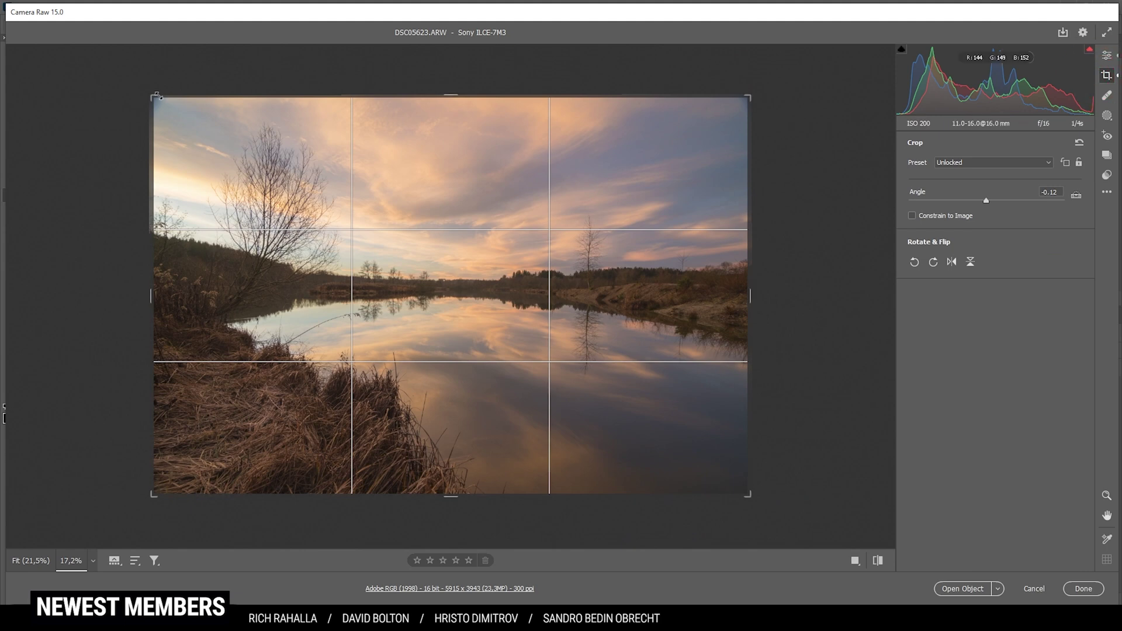
left_click_drag(133, 89, 130, 89)
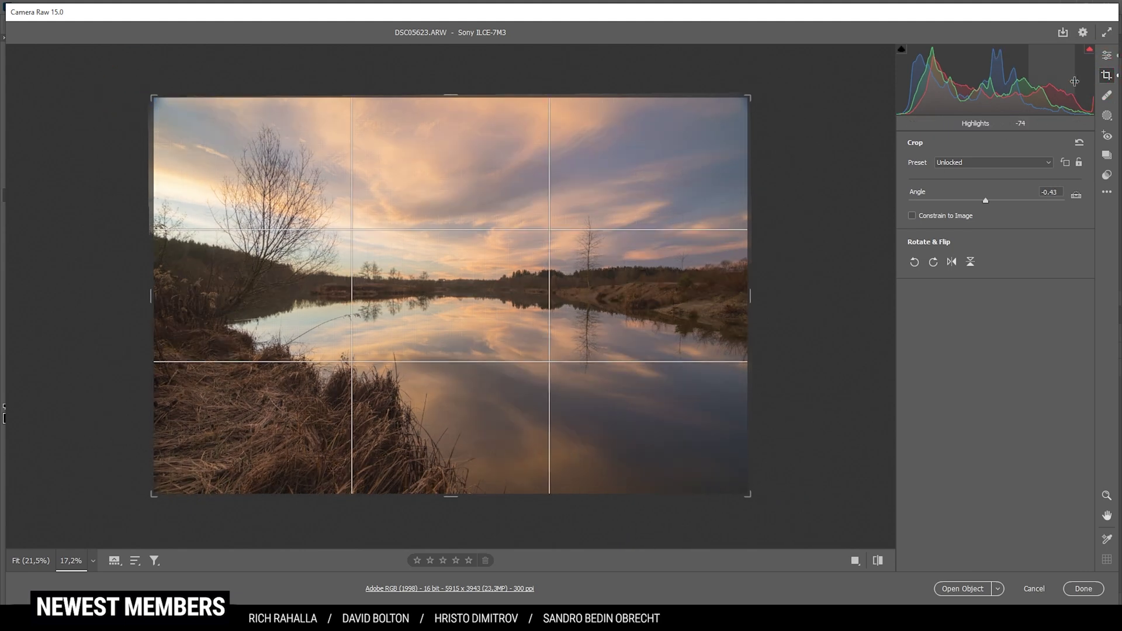
key("e")
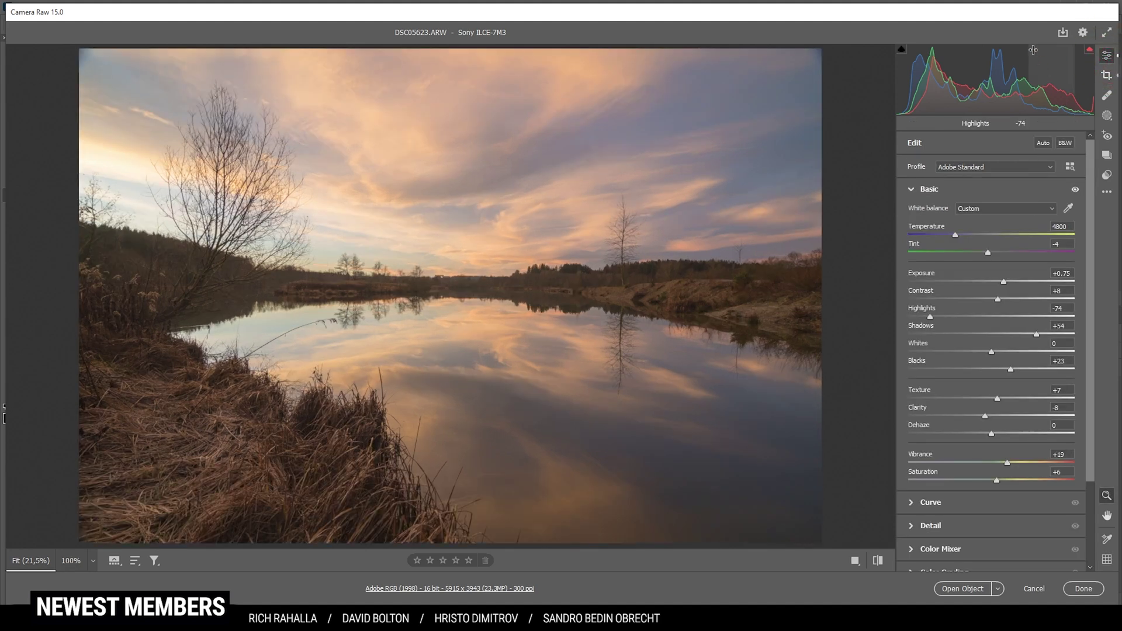
key("m")
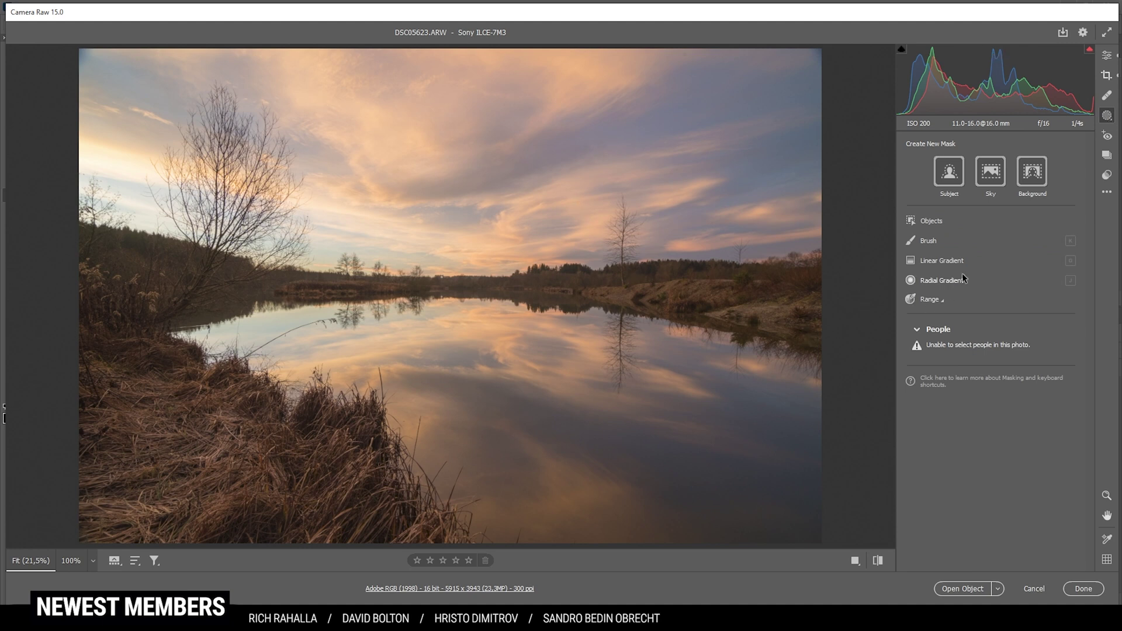
Lay a linear gradient over the sky: Exposure -0.70, Contrast +51, Saturation -21, Clarity +21.
left_click(942, 260)
left_click_drag(587, 107, 546, 282)
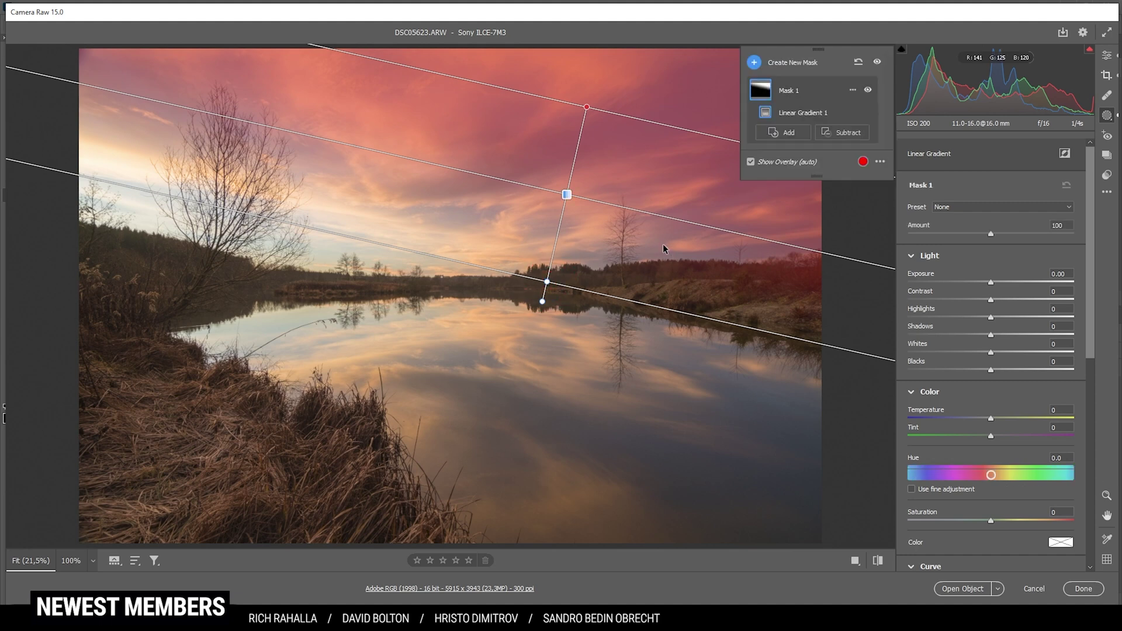
left_click_drag(983, 281, 1032, 298)
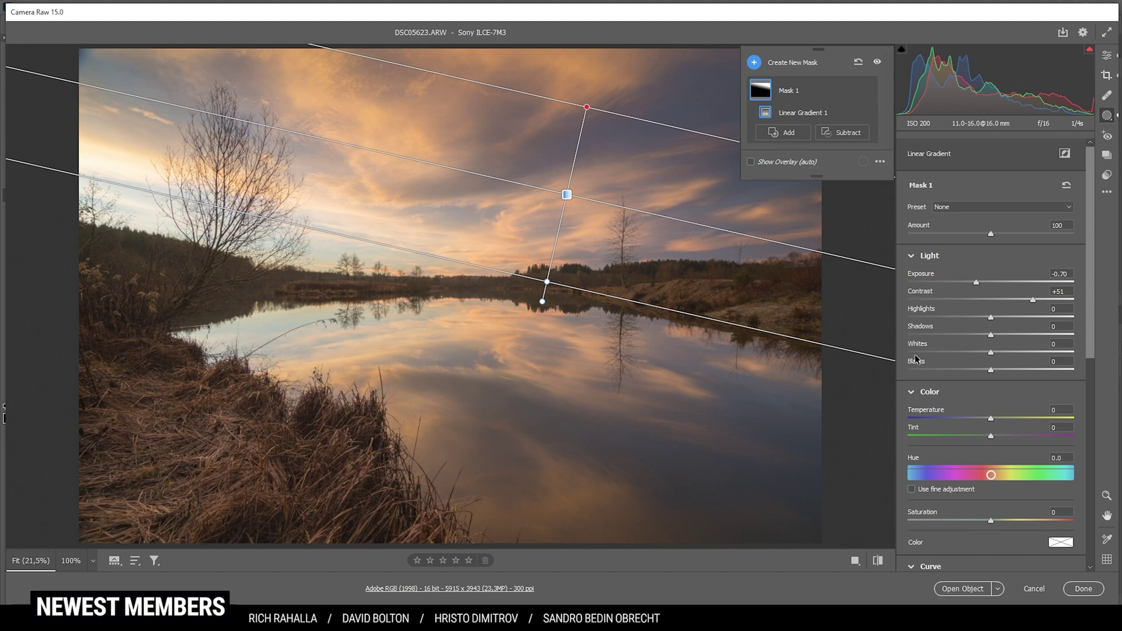
left_click_drag(990, 520, 972, 522)
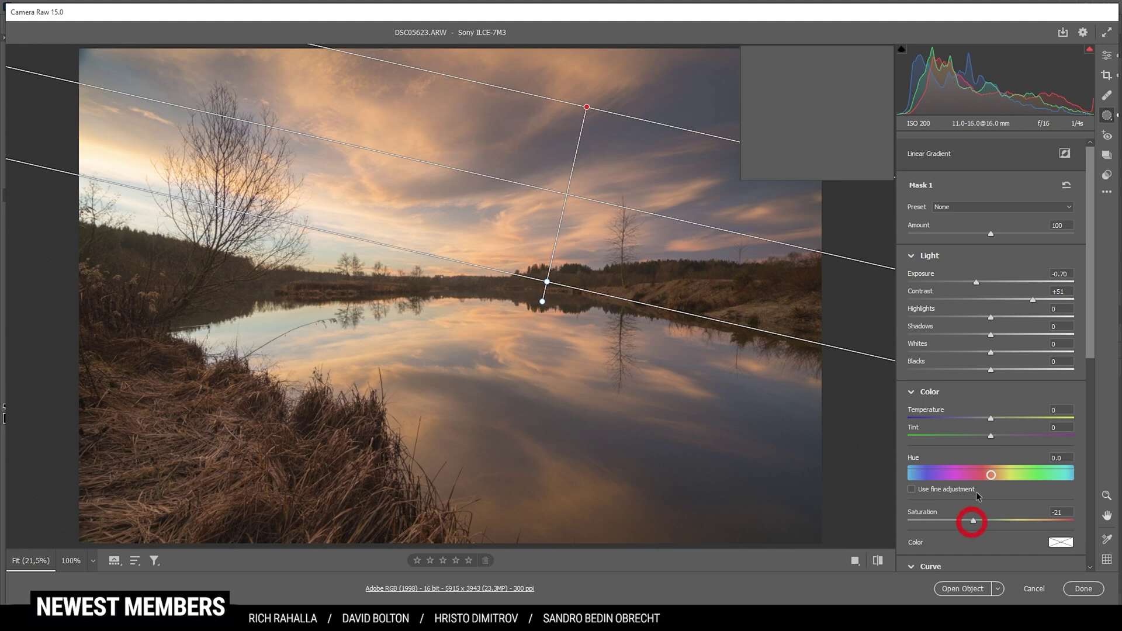
scroll(988, 468, "down", 5)
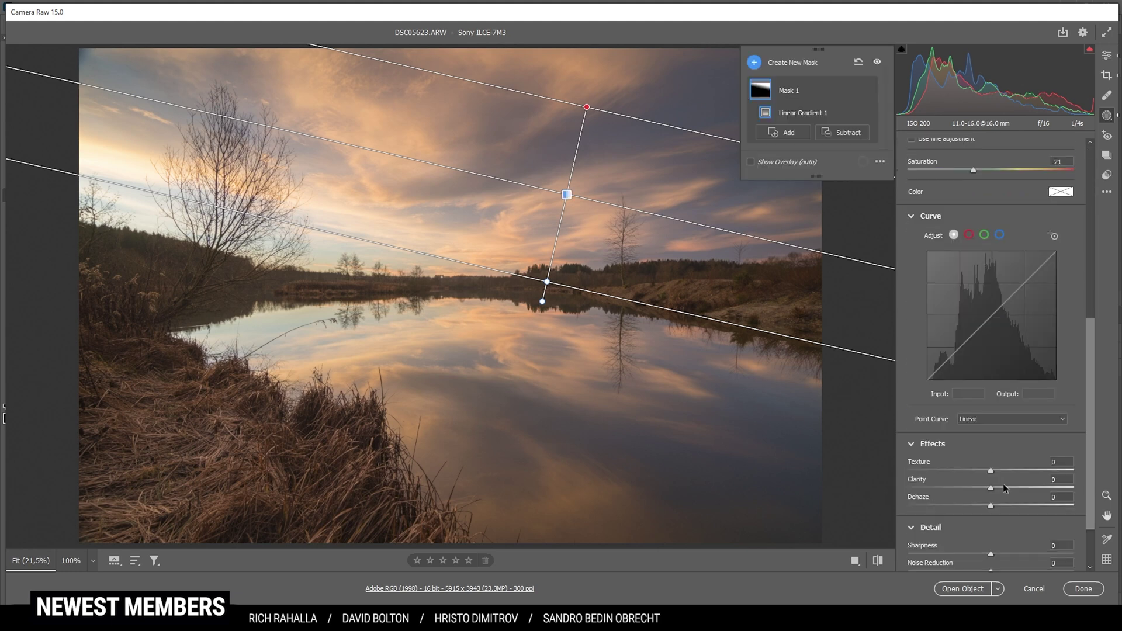
left_click_drag(994, 489, 1002, 488)
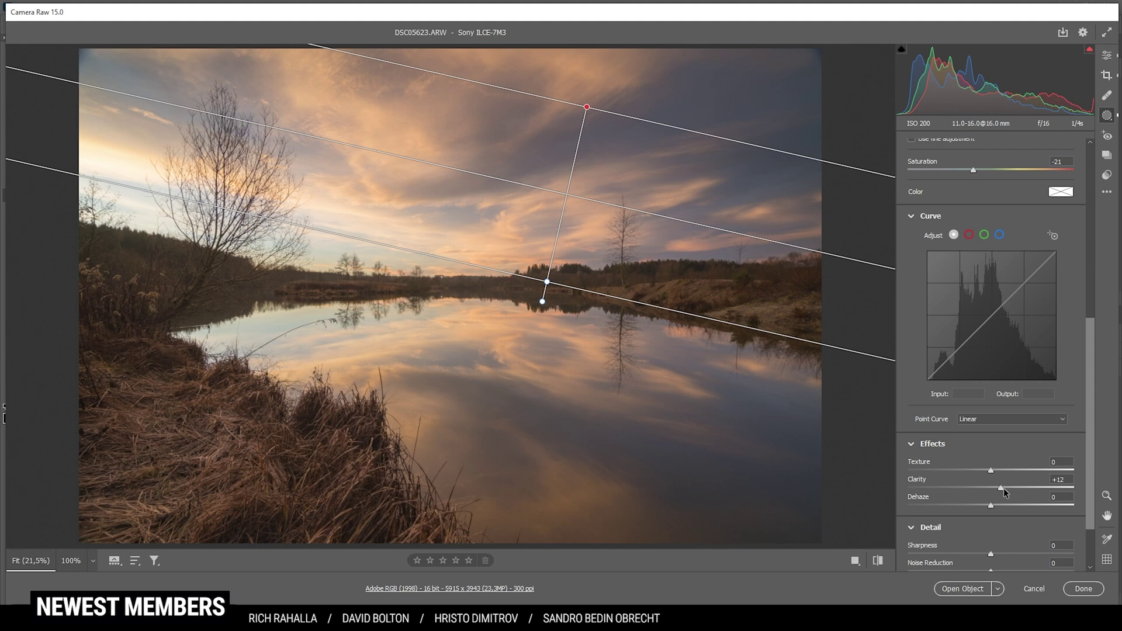
left_click_drag(1008, 489, 1010, 489)
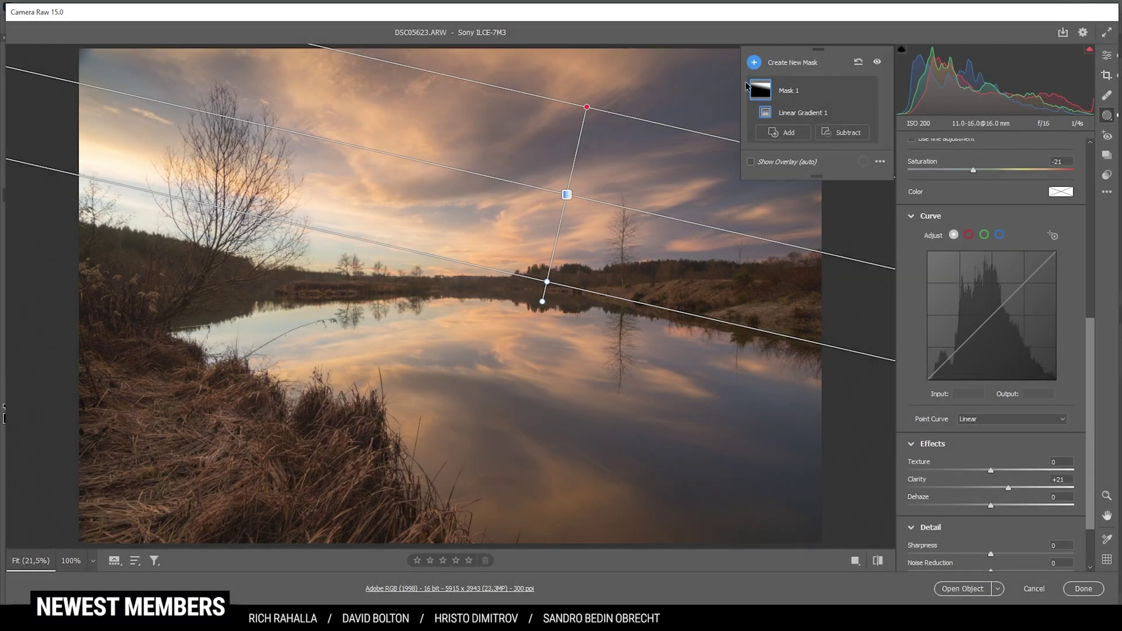
Place a radial gradient over the left trees and bank, then reposition, widen and rotate it.
left_click(756, 62)
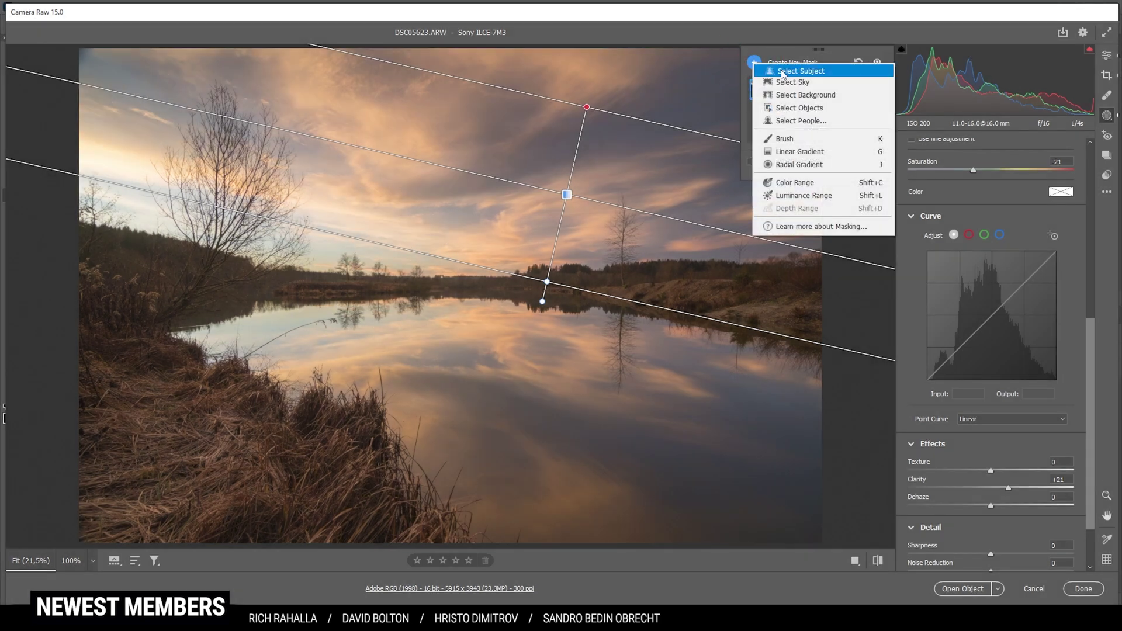
left_click(809, 167)
left_click_drag(176, 261, 393, 330)
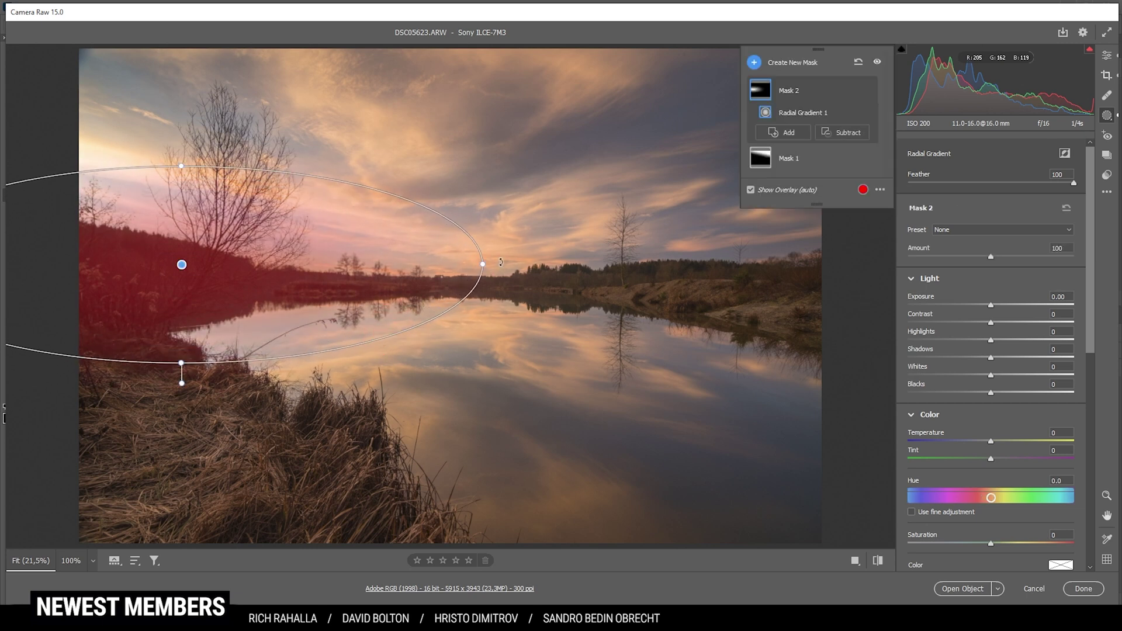
left_click_drag(500, 262, 485, 328)
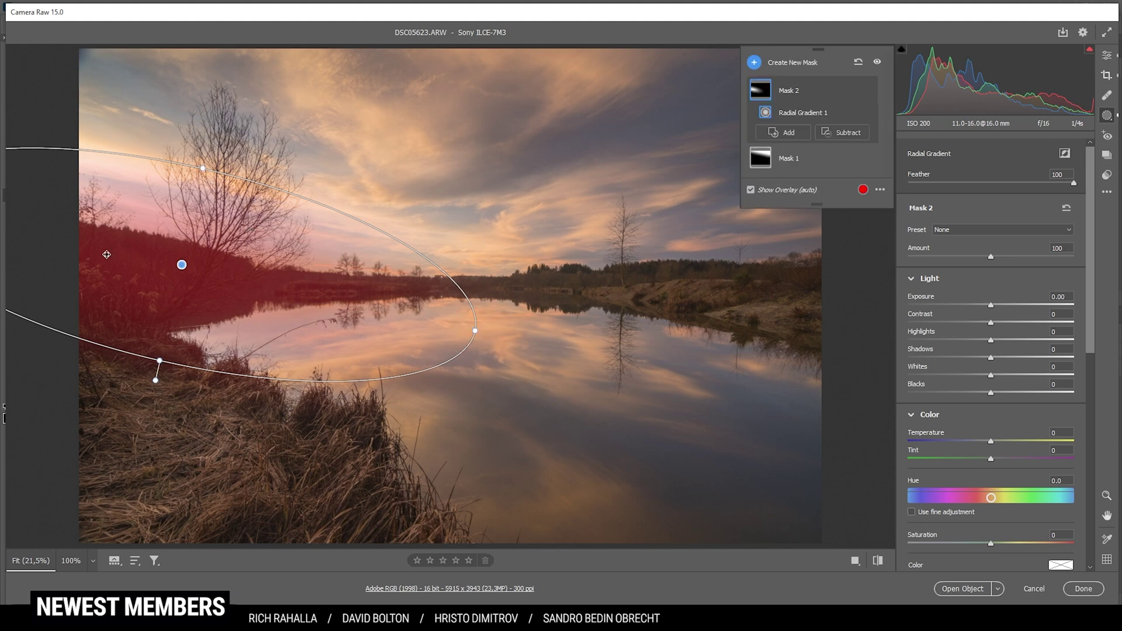
left_click_drag(166, 274, 65, 205)
left_click_drag(375, 262, 387, 265)
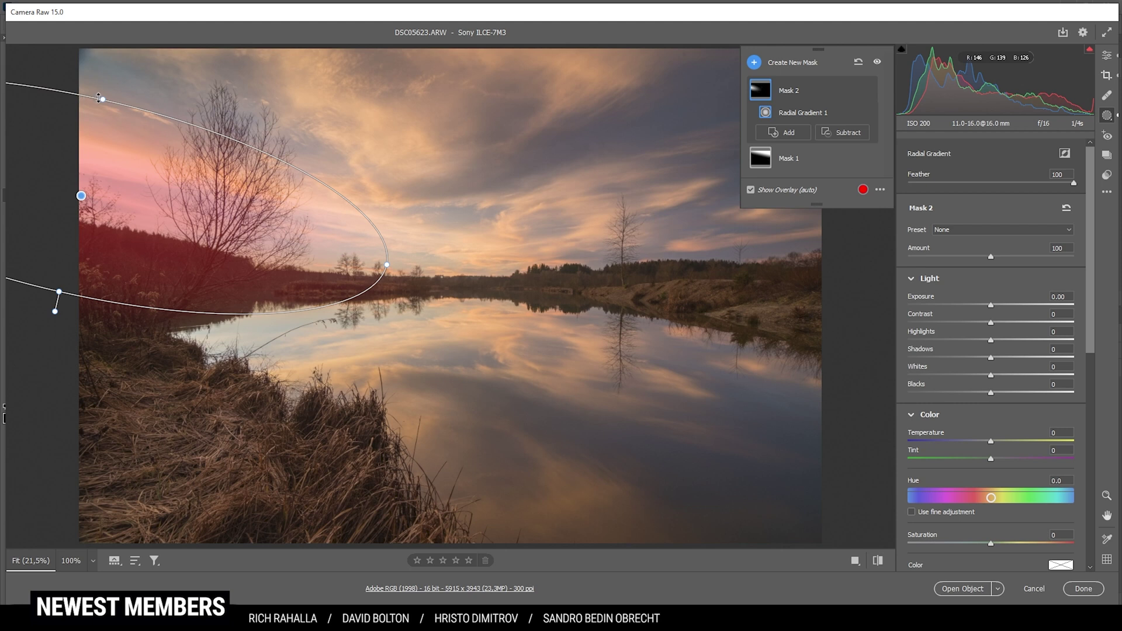
left_click_drag(93, 191, 86, 189)
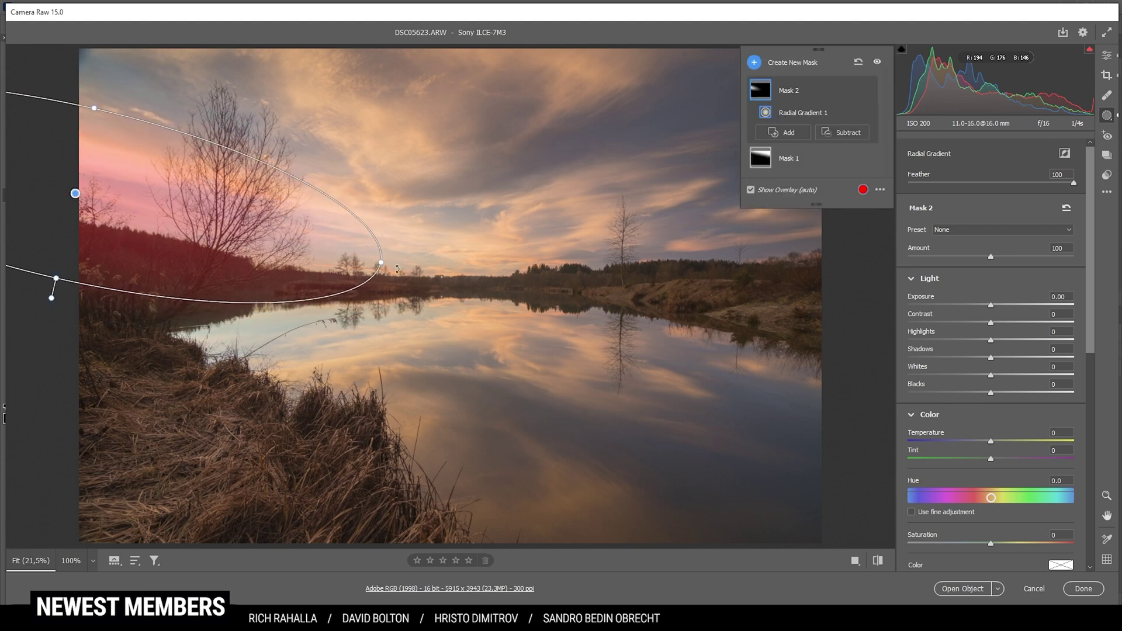
left_click_drag(89, 94, 87, 100)
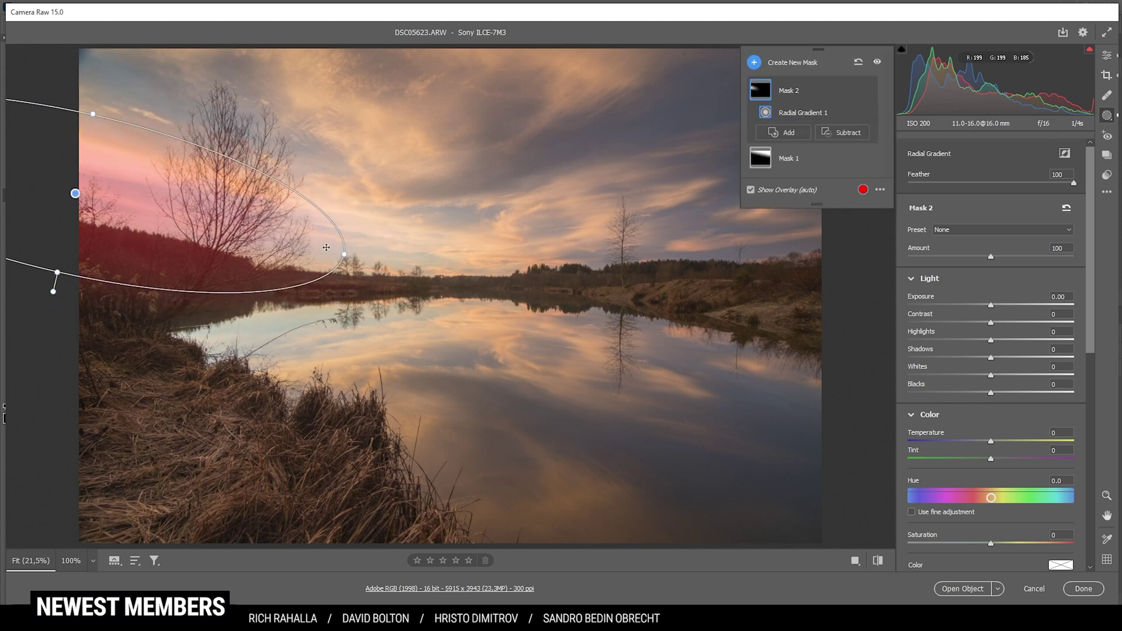
left_click_drag(362, 262, 363, 258)
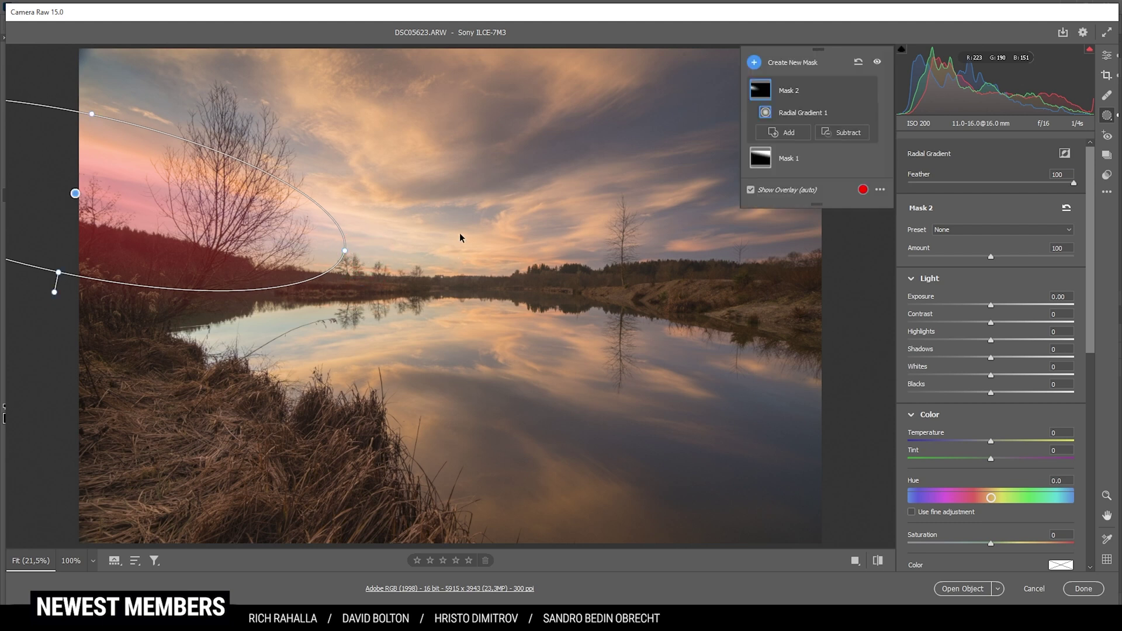
Give the radial mask Blacks +59, a warmer temperature, Clarity -15 and Dehaze -14.
left_click_drag(991, 394, 1040, 397)
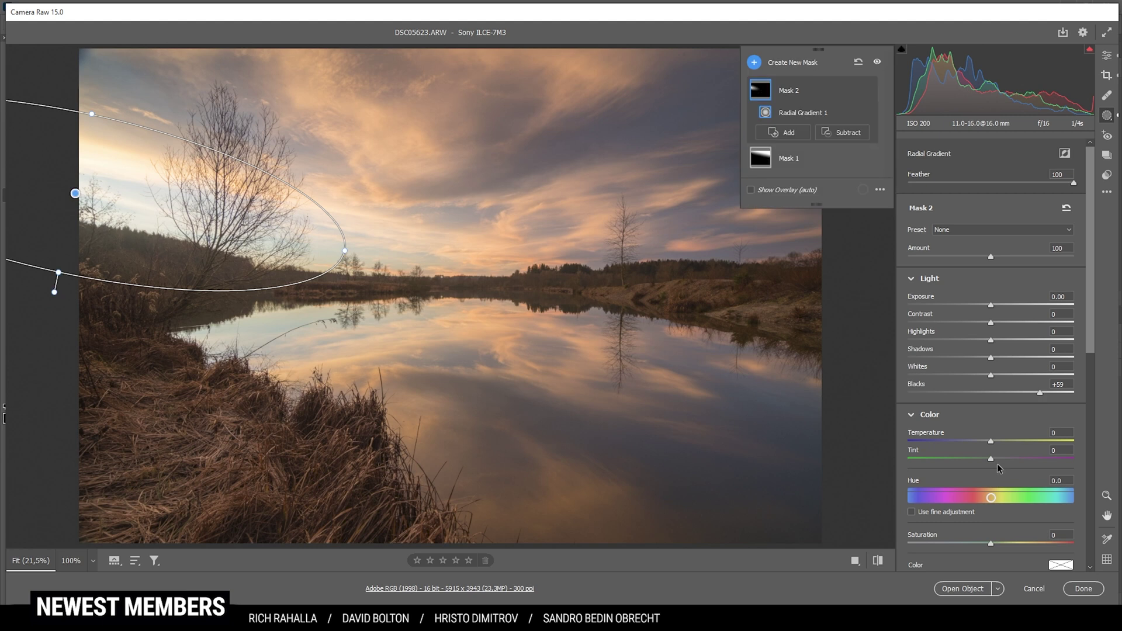
left_click_drag(992, 443, 1002, 440)
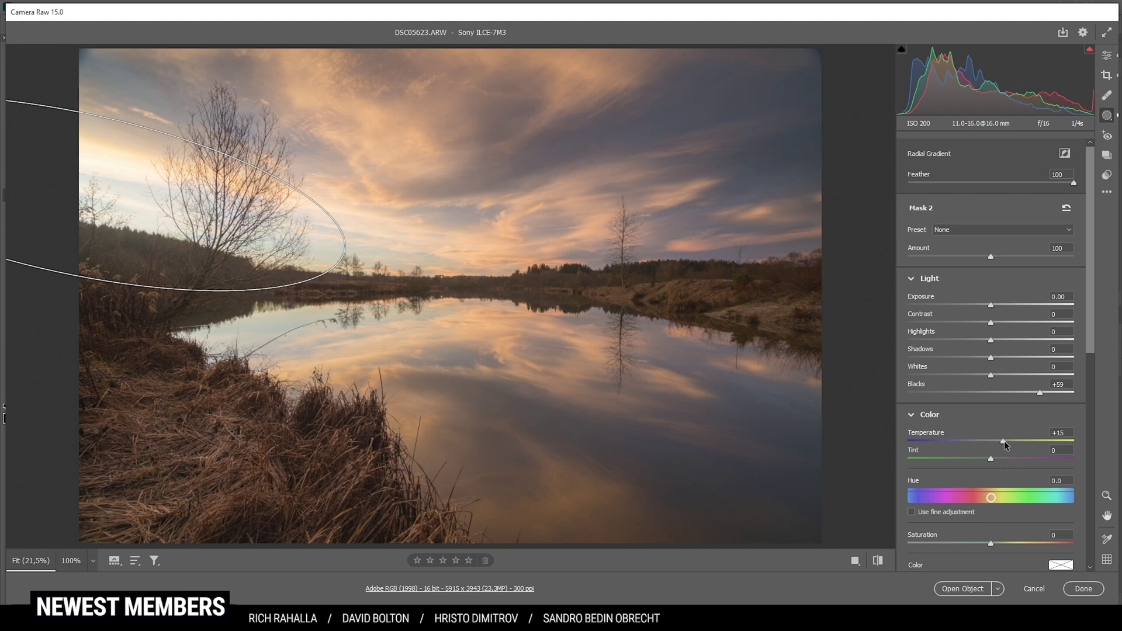
left_click_drag(1014, 442, 980, 444)
scroll(1015, 425, "down", 7)
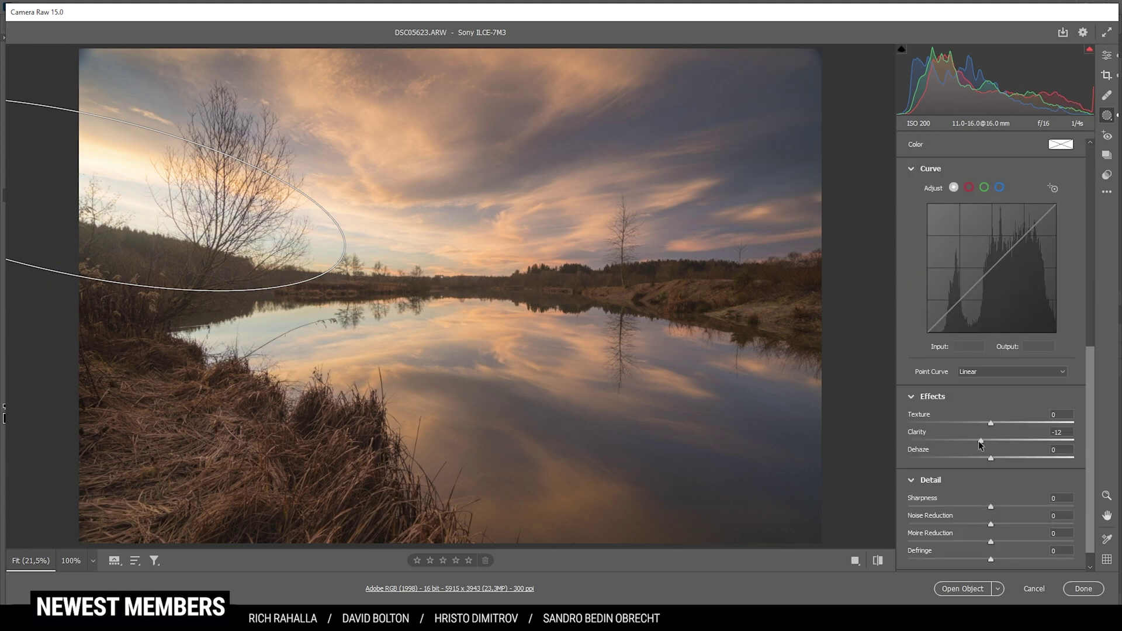
mouse_move(977, 441)
left_mouse_down()
mouse_move(991, 457)
mouse_move(973, 459)
left_mouse_up()
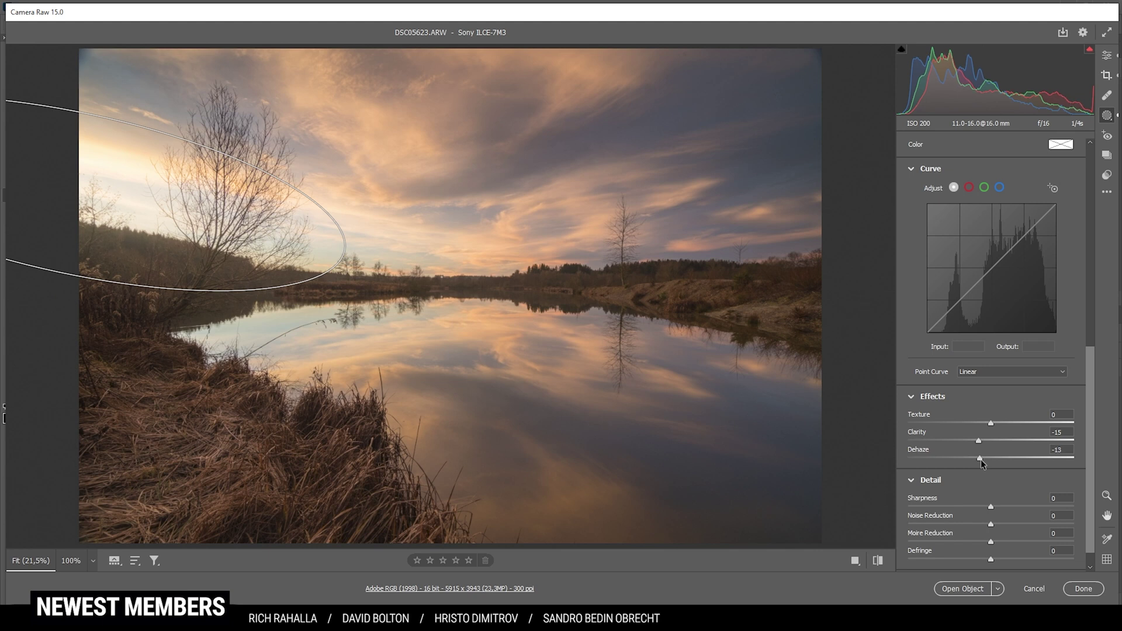
left_click_drag(981, 461, 979, 461)
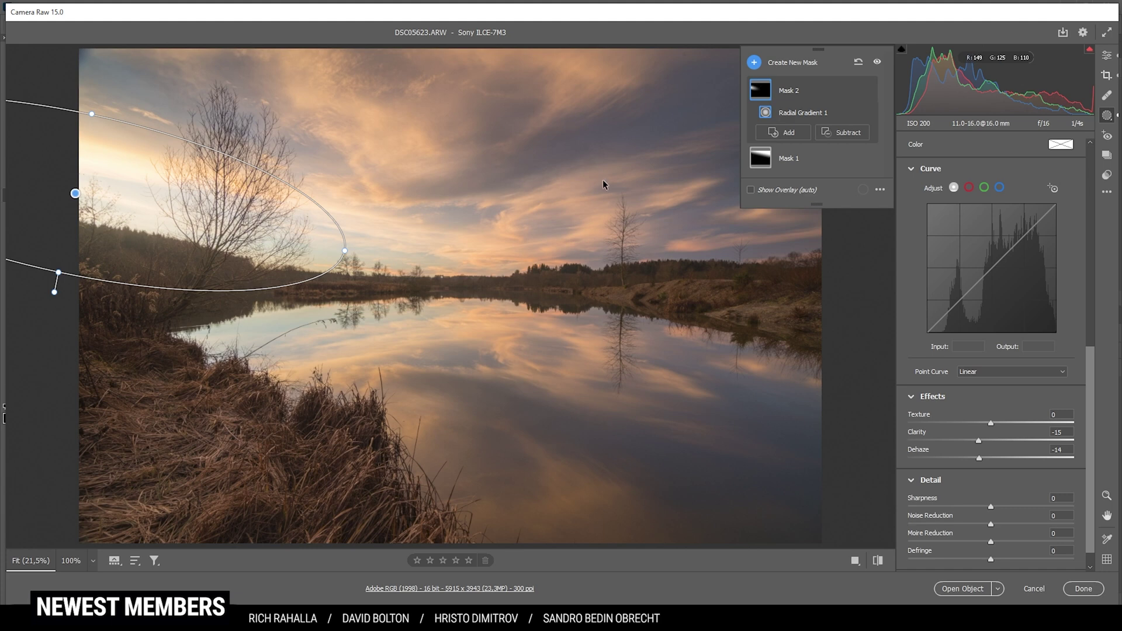
left_click(754, 62)
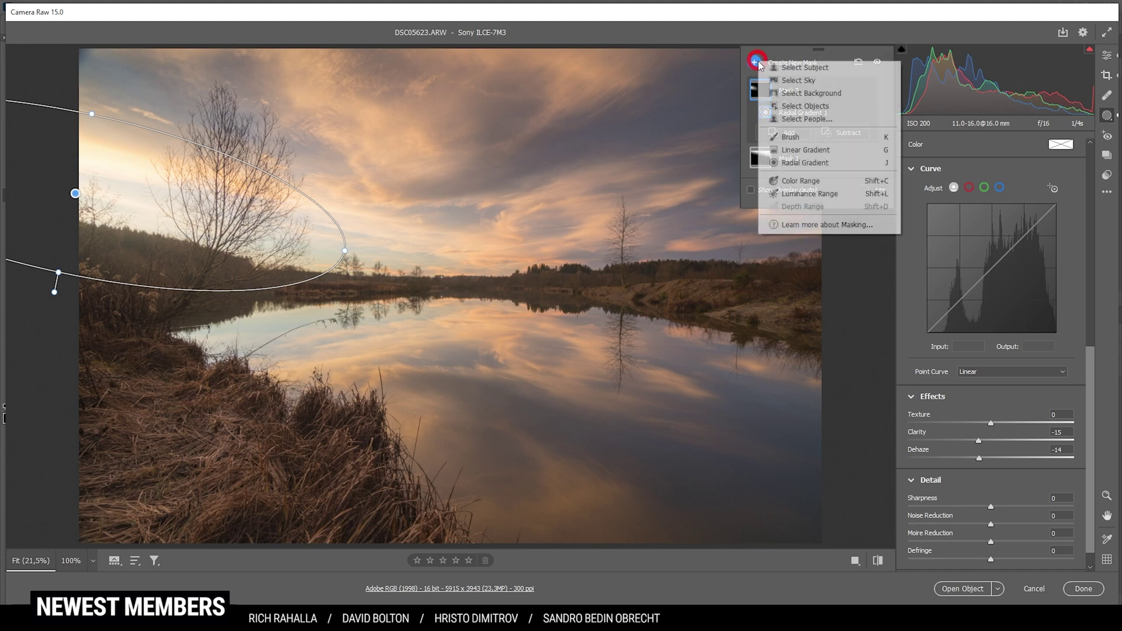
Draw a linear gradient up from the foreground grass with lowered Whites and Clarity +17.
left_click(794, 150)
left_click_drag(350, 429, 321, 287)
left_click_drag(350, 430, 358, 469)
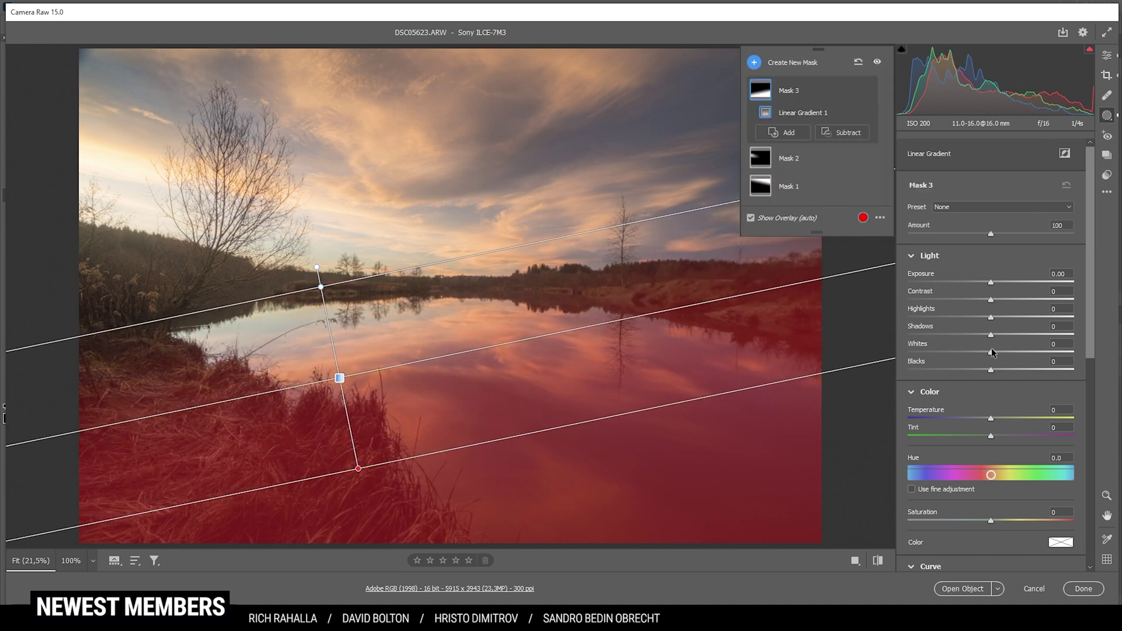
left_click_drag(987, 354, 968, 359)
scroll(980, 417, "down", 5)
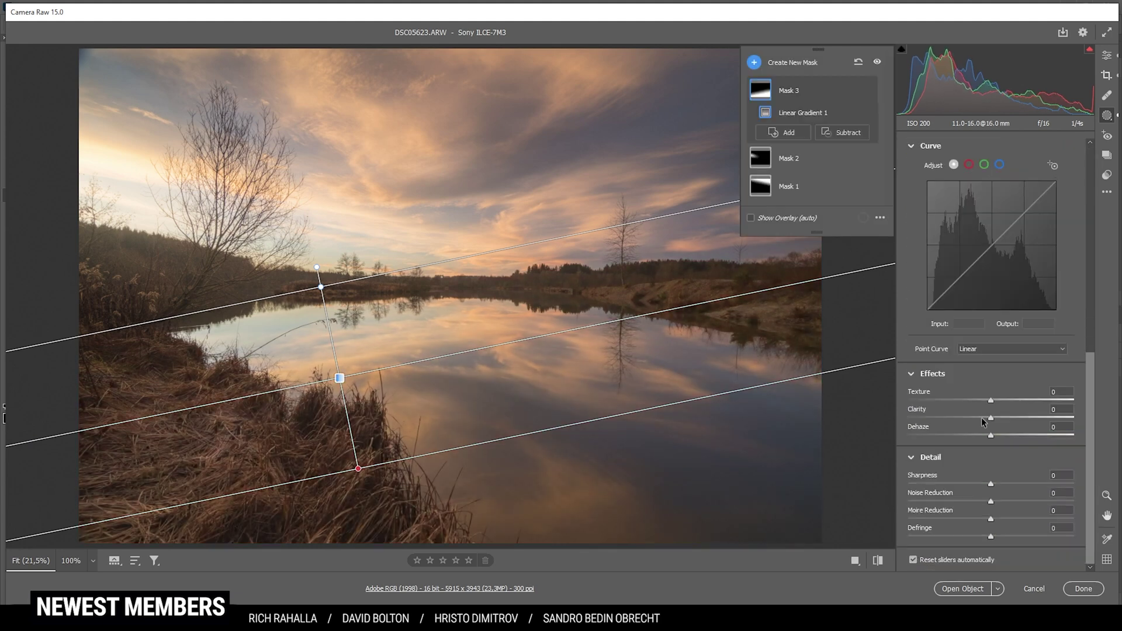
left_click_drag(992, 416, 1004, 416)
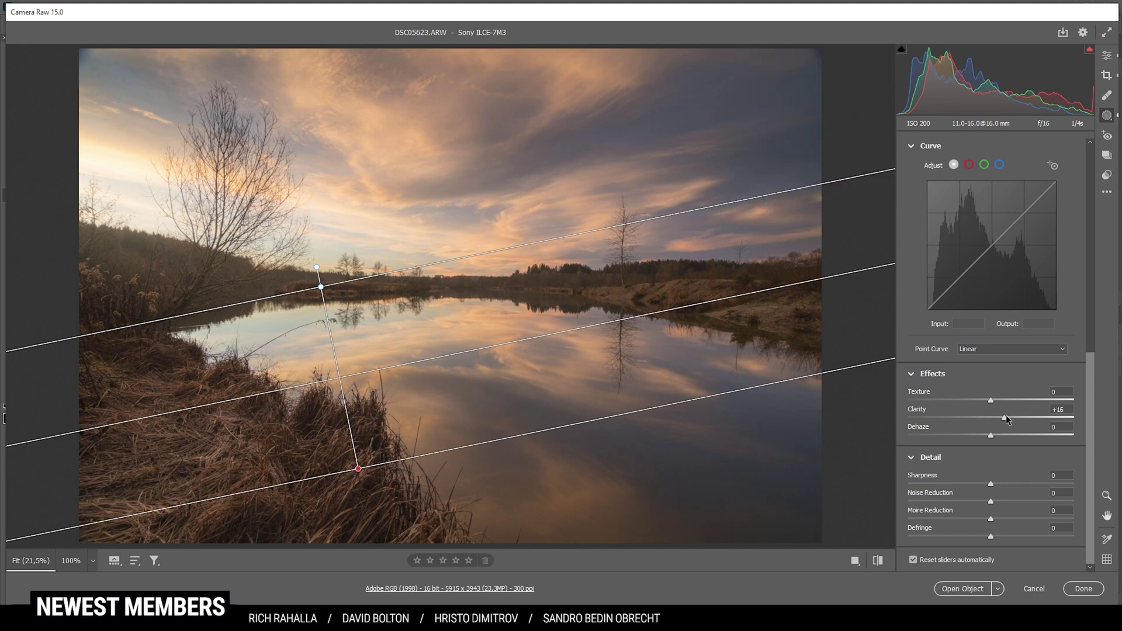
left_click_drag(1006, 416, 1006, 416)
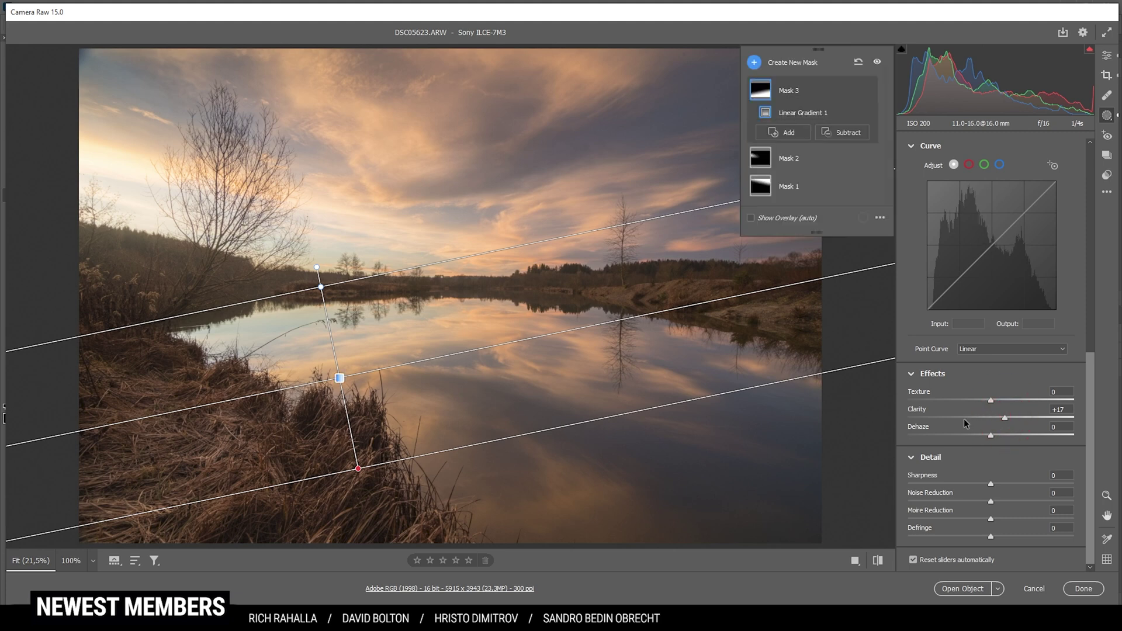
Hide and restore the mask adjustments twice to compare before and after.
left_click(878, 63)
left_click(879, 63)
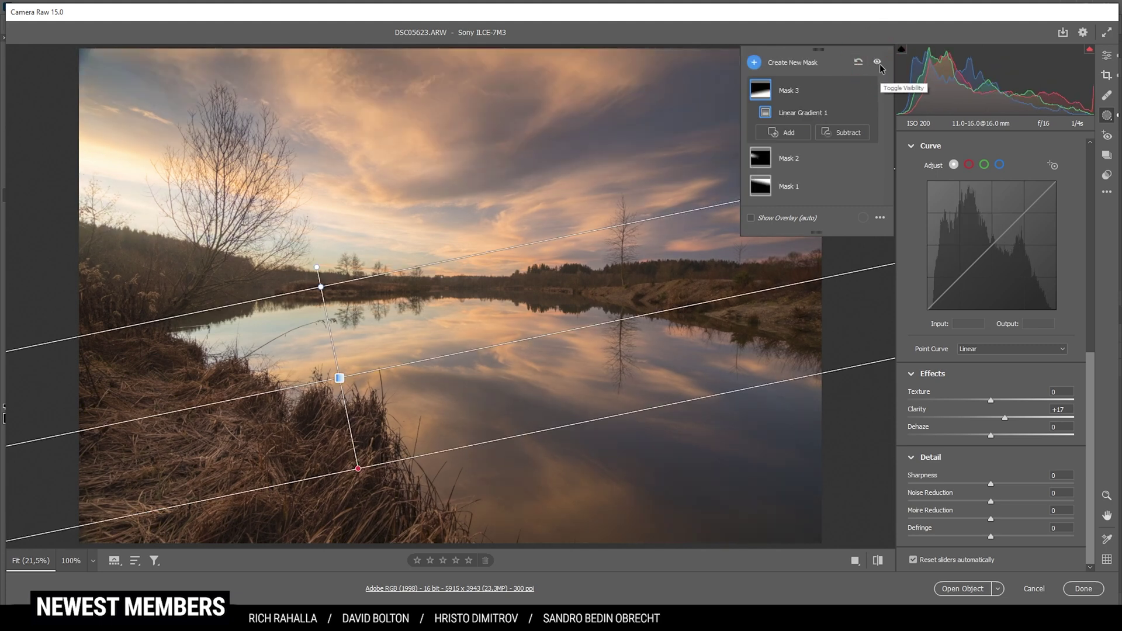
left_click(878, 64)
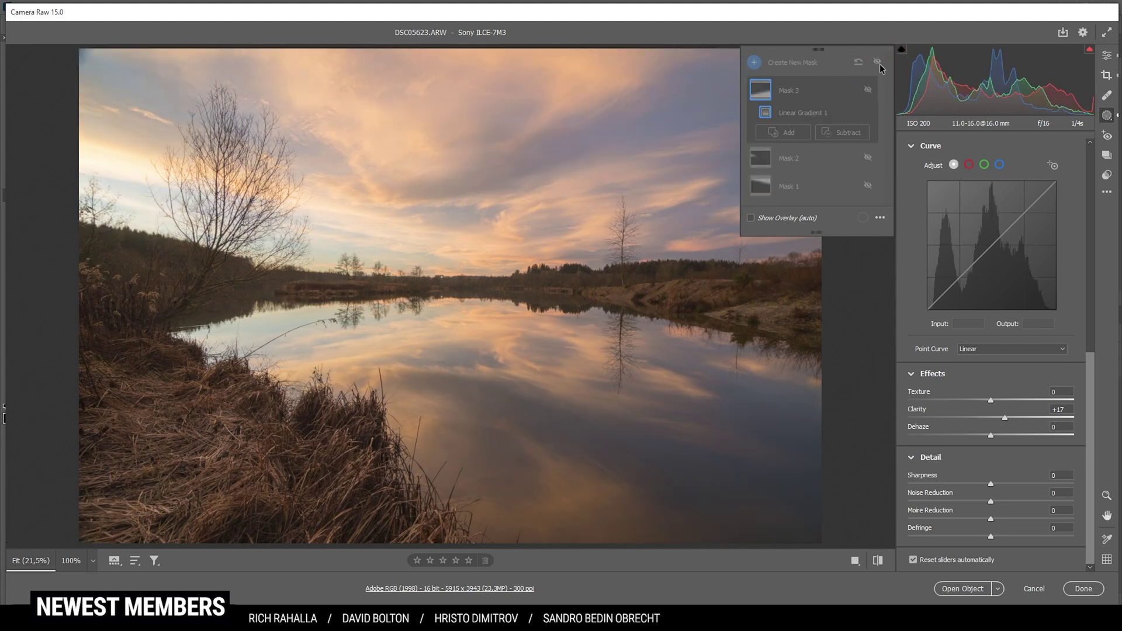
left_click(879, 64)
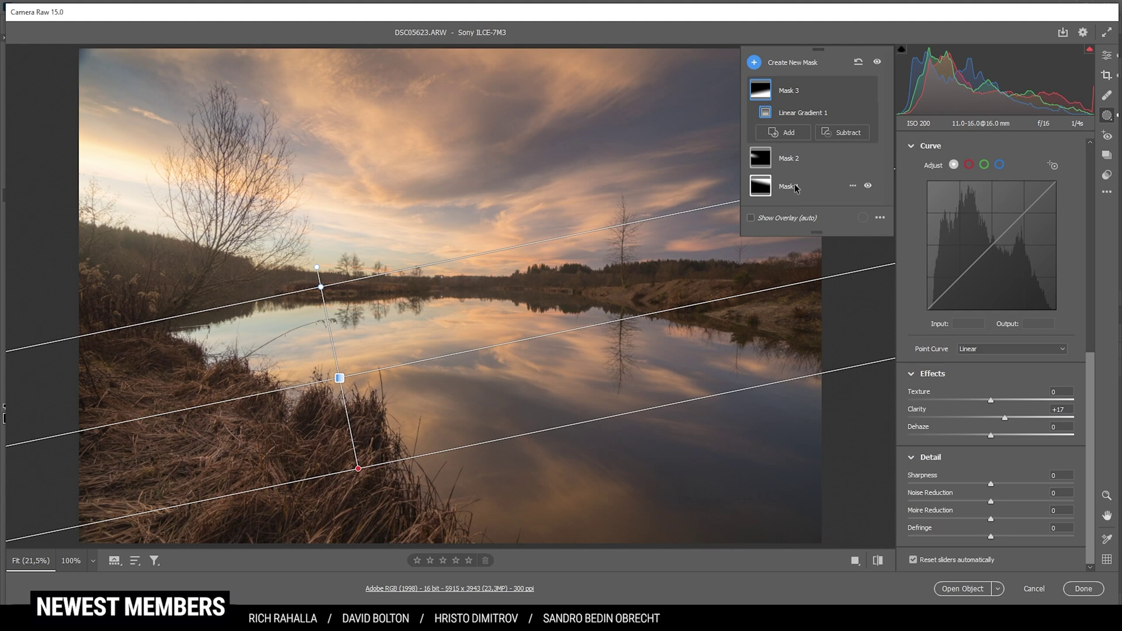
Leave masking and shift Color Mixer hues: Yellows -48, Blues -12, plus a purple shift.
key("e")
scroll(1008, 401, "down", 2)
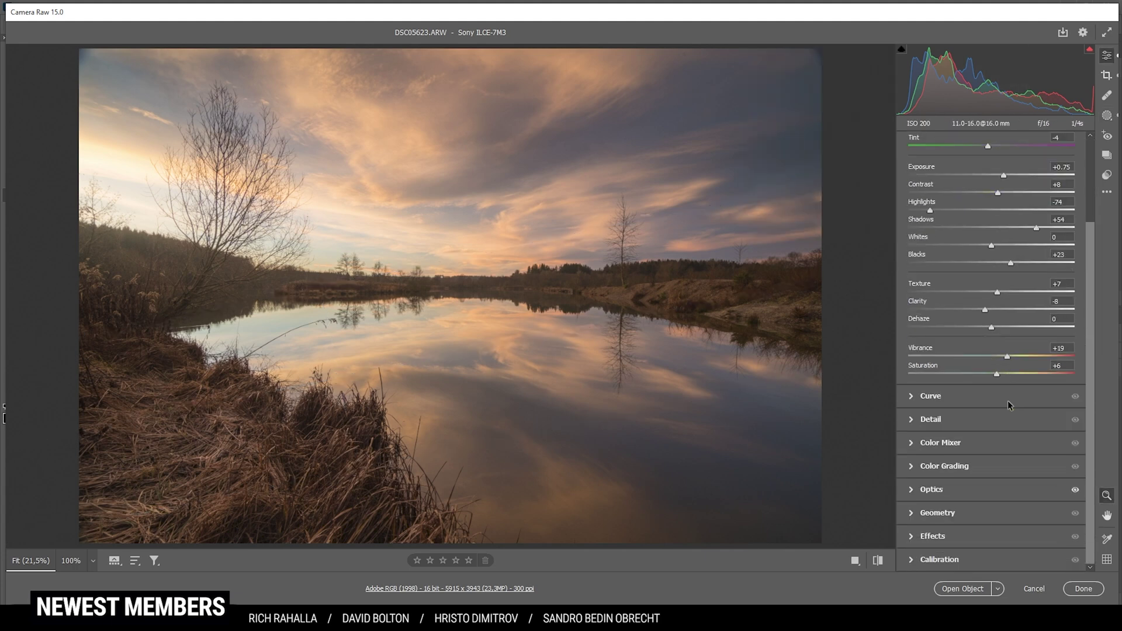
left_click(932, 443)
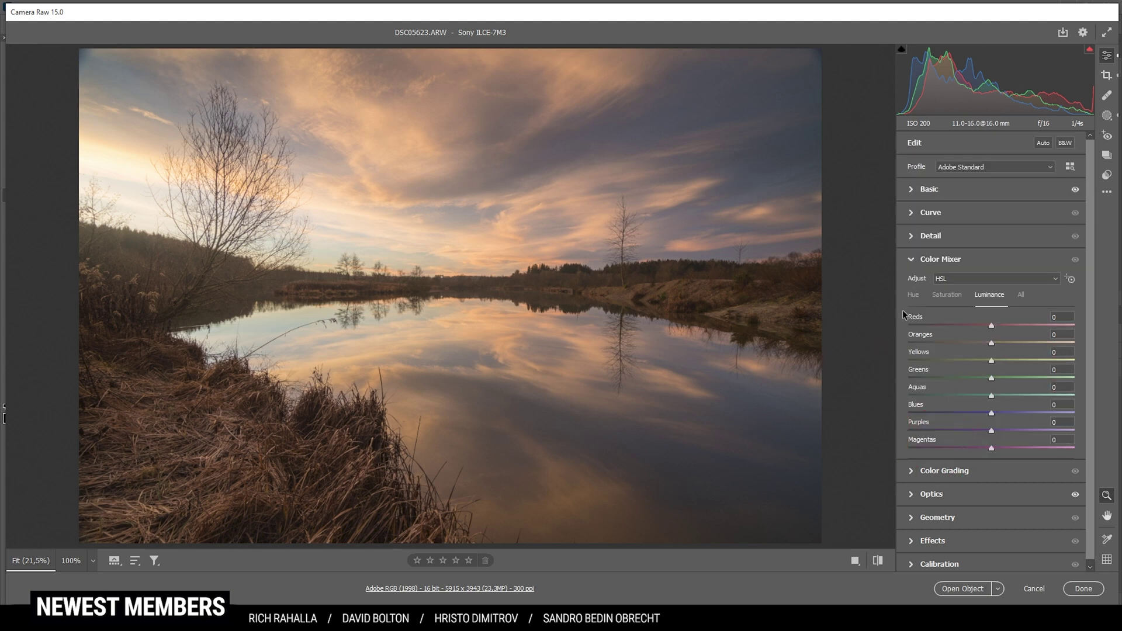
left_click(913, 295)
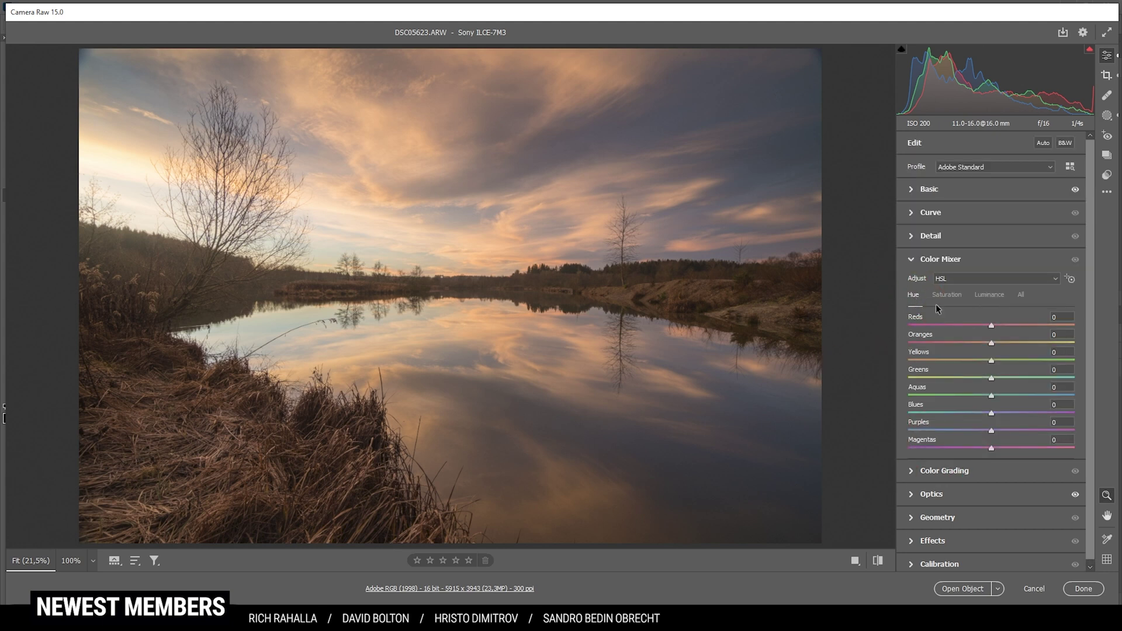
left_click_drag(991, 361, 983, 360)
left_click_drag(962, 363, 951, 363)
left_click_drag(991, 414, 981, 415)
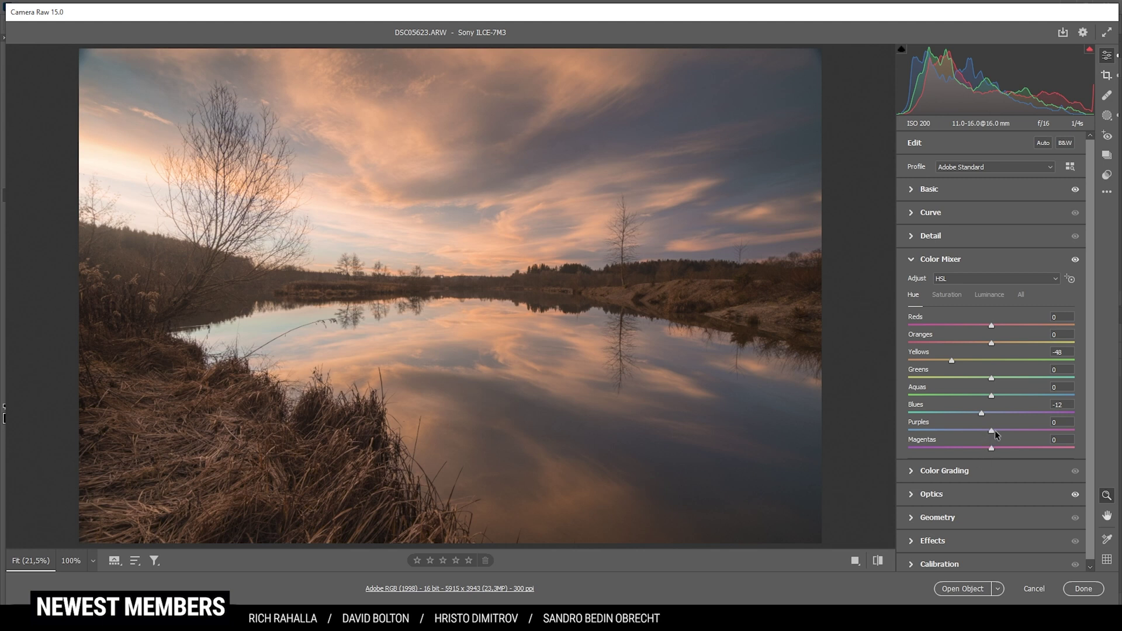
mouse_move(991, 429)
left_mouse_down()
mouse_move(980, 428)
mouse_move(1000, 448)
left_mouse_up()
Set HSL saturation to Oranges +26, Yellows -63 and Blues +18.
left_click(952, 296)
left_click_drag(993, 344, 939, 361)
left_click_drag(992, 413, 1008, 413)
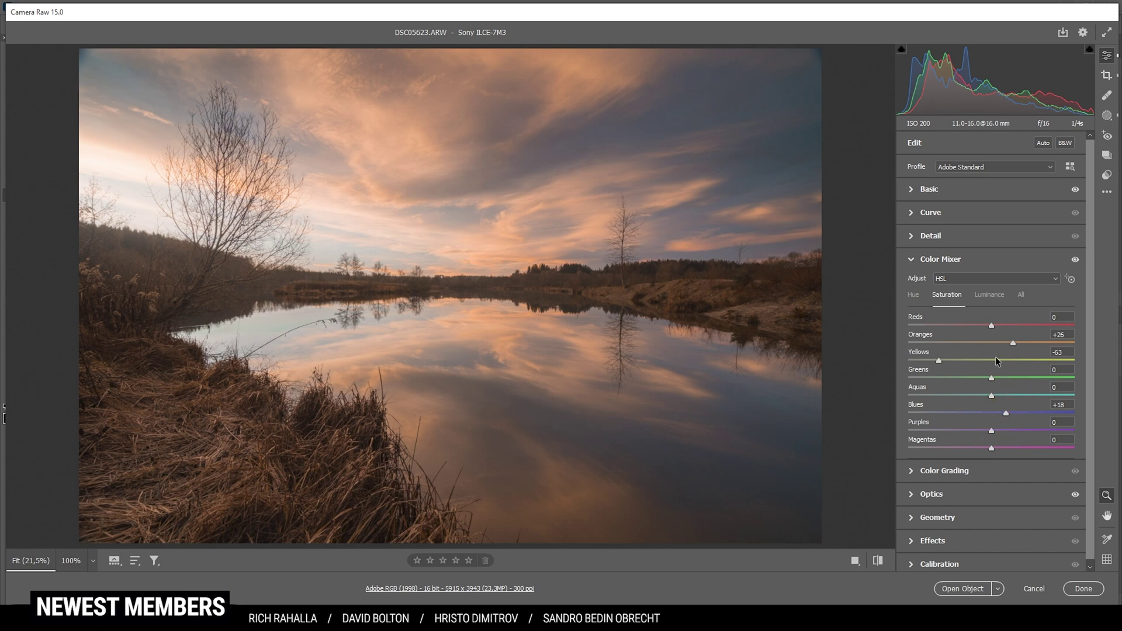
left_click(938, 260)
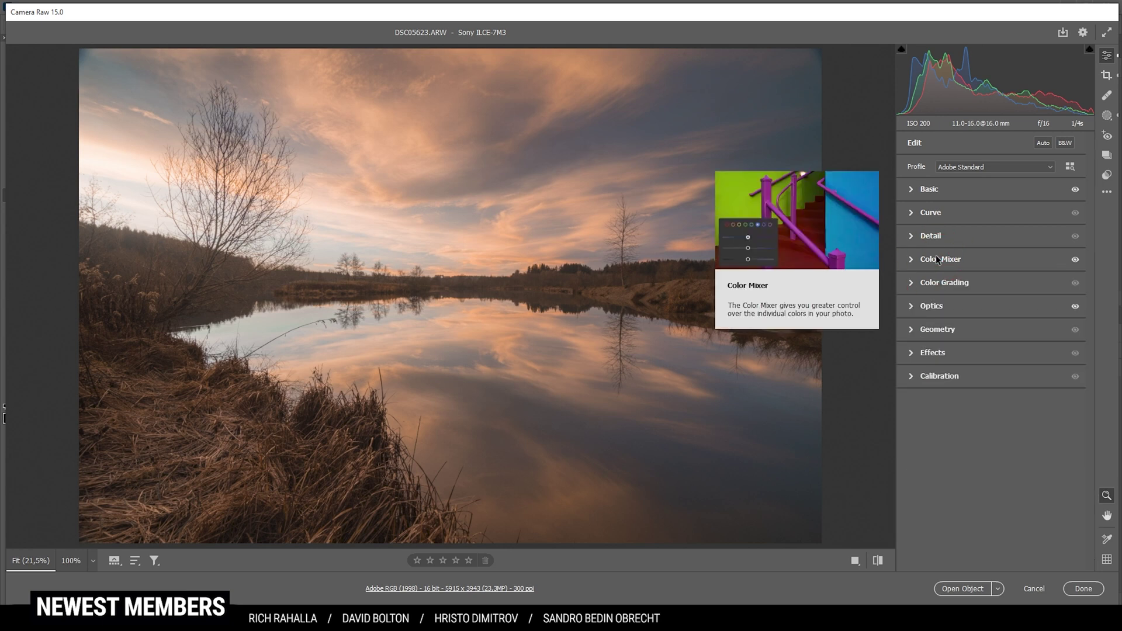
left_click(910, 286)
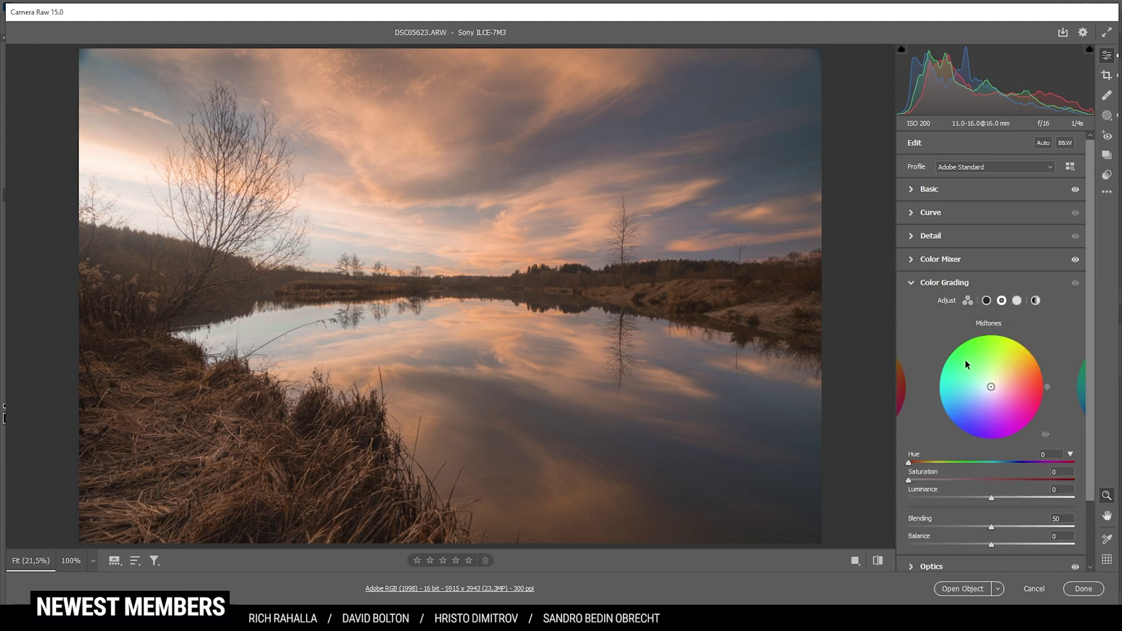
Grade highlights to hue 42, saturation 24 and midtones to hue 219, saturation 26.
left_click(1017, 300)
left_click_drag(909, 462, 929, 463)
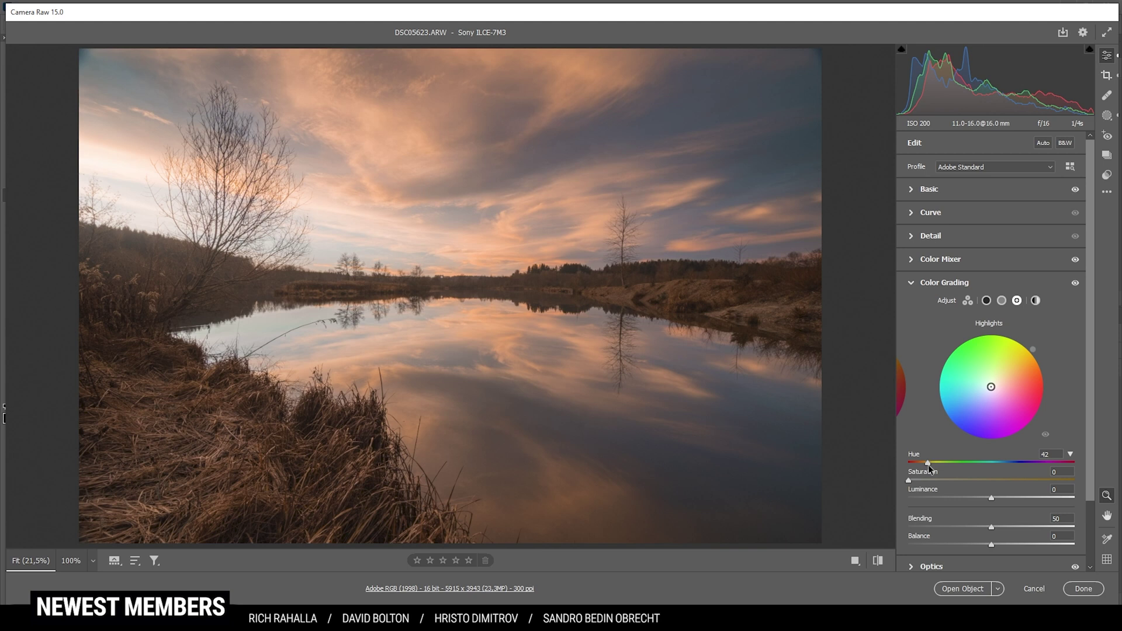
left_click_drag(908, 480, 946, 483)
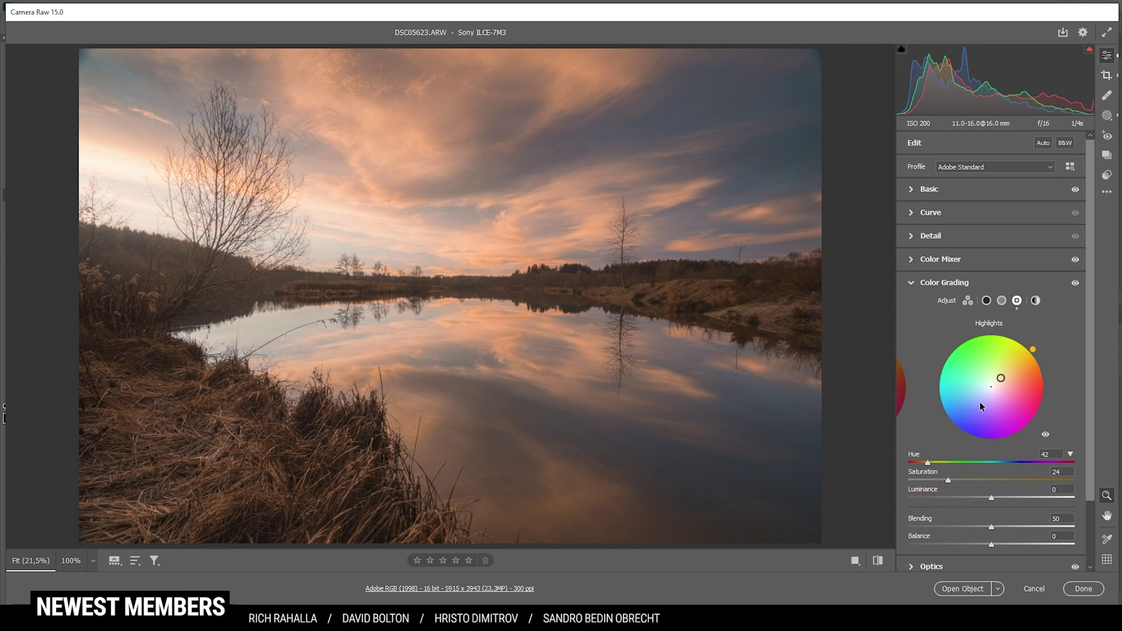
left_click(1001, 302)
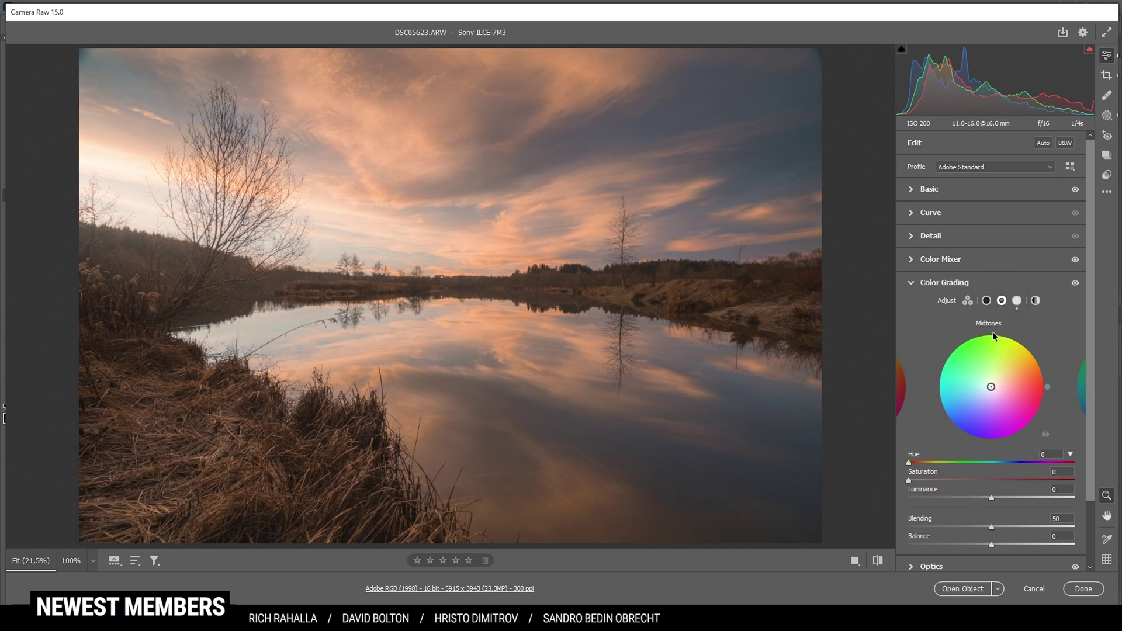
left_click_drag(909, 461, 1013, 471)
left_click_drag(912, 478, 954, 484)
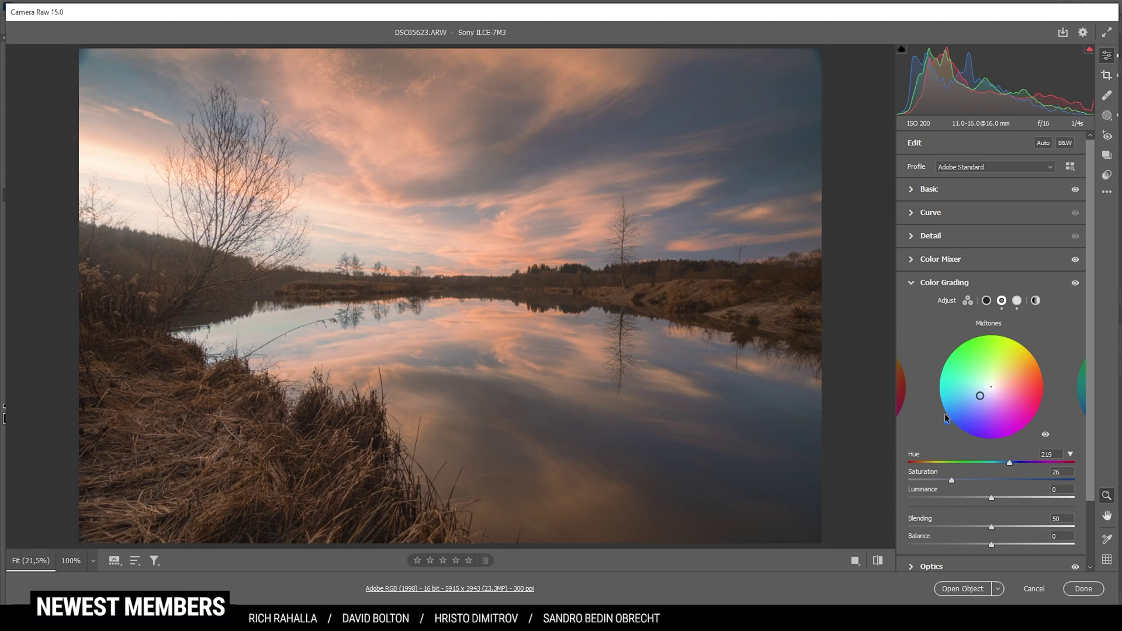
left_click(935, 282)
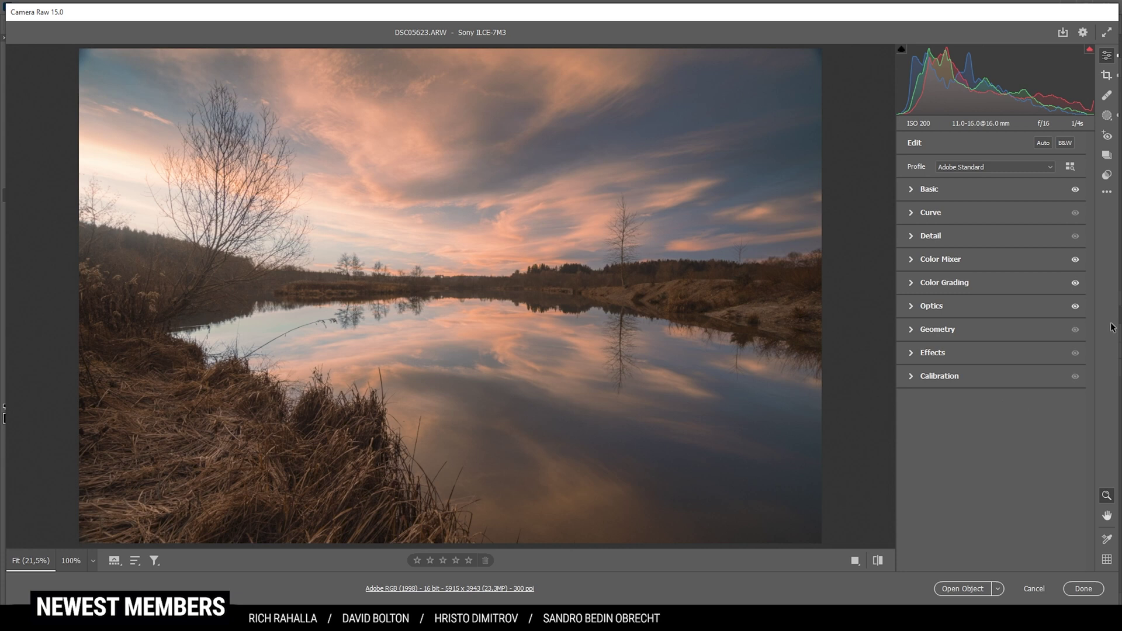
Sharpen with Amount 71, Radius 0.5, Detail 100 and edge masking.
left_click(935, 234)
left_click_drag(941, 281, 908, 282)
left_click_drag(968, 300, 1075, 300)
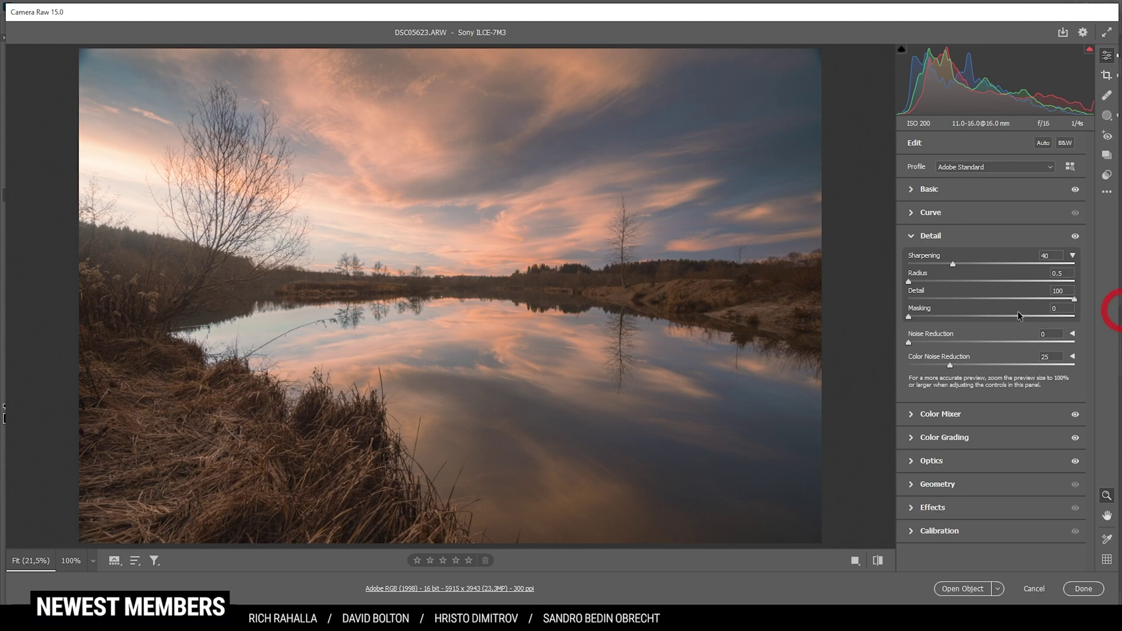
left_click_drag(920, 314, 1024, 331, "alt")
left_click_drag(955, 263, 990, 279)
left_click(952, 232)
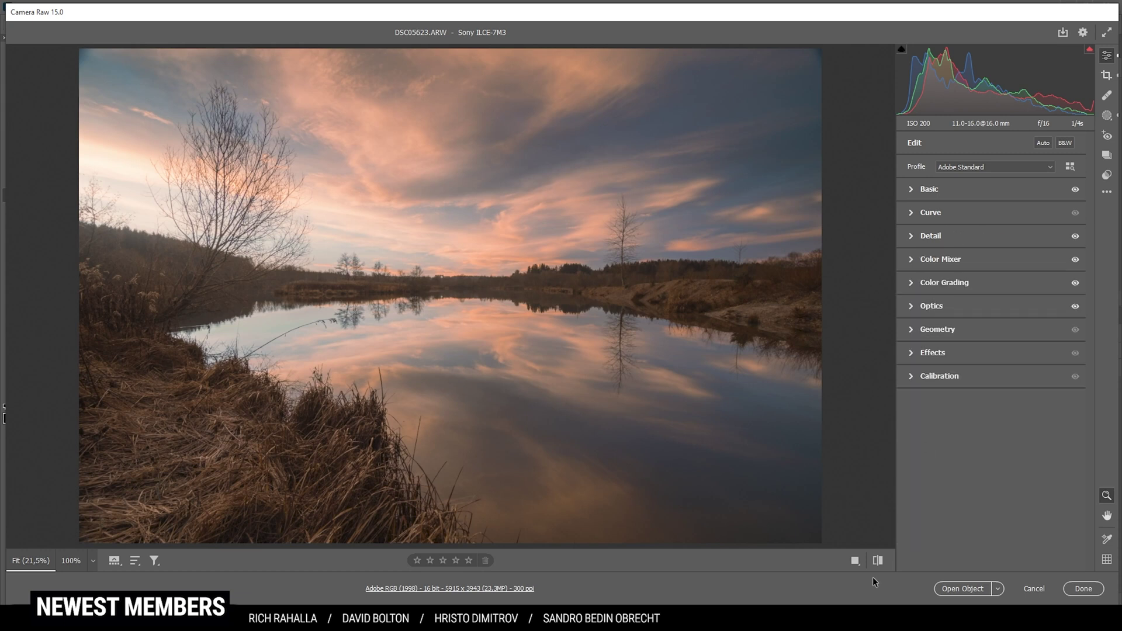
Compare against the default settings, then open the edited photo in Photoshop.
left_click(877, 562)
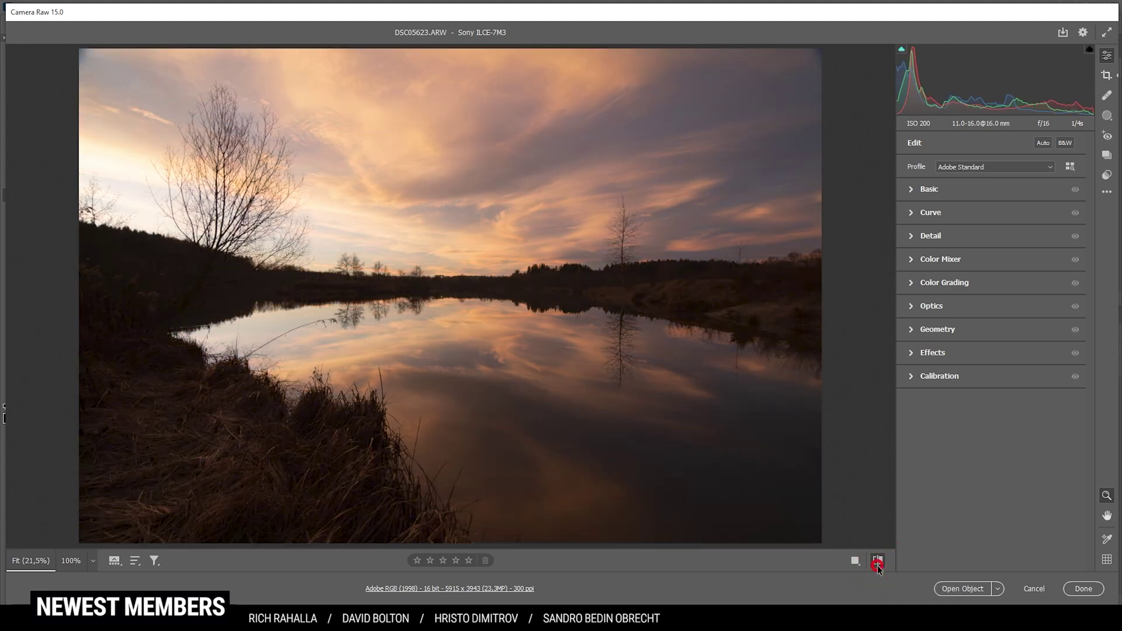
left_click(878, 563)
left_click(877, 563)
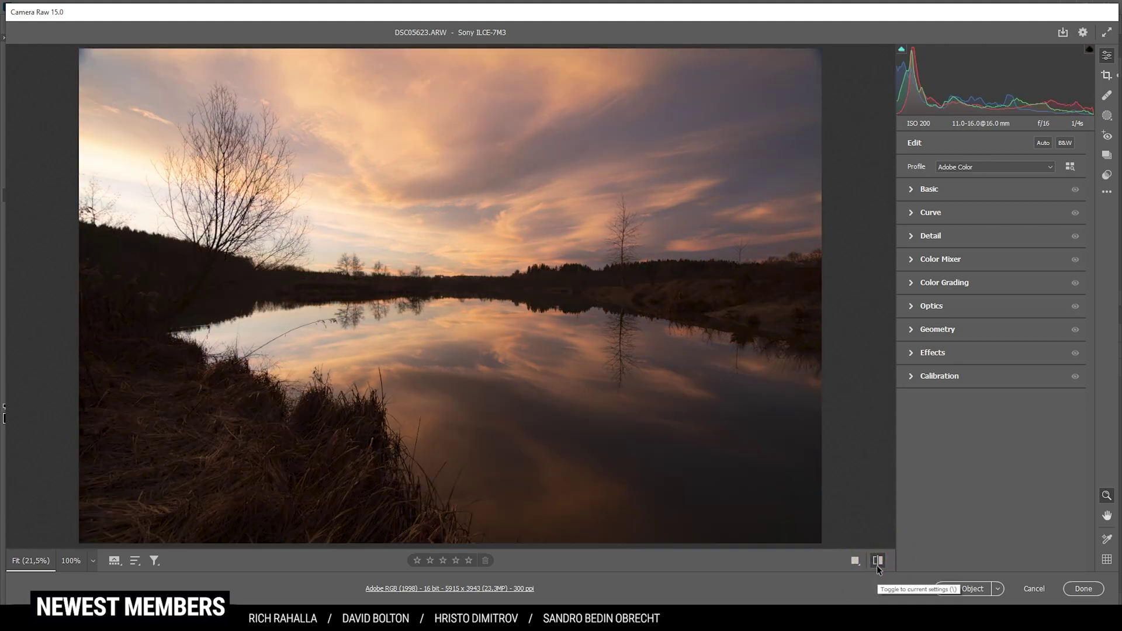
left_click(877, 562)
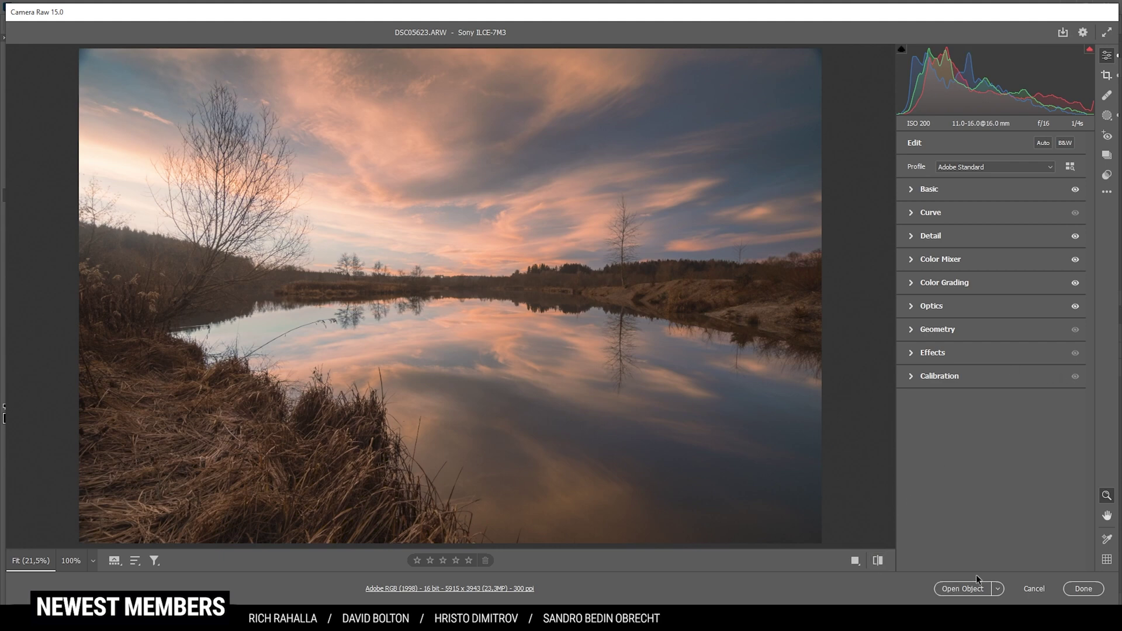
left_click(963, 588)
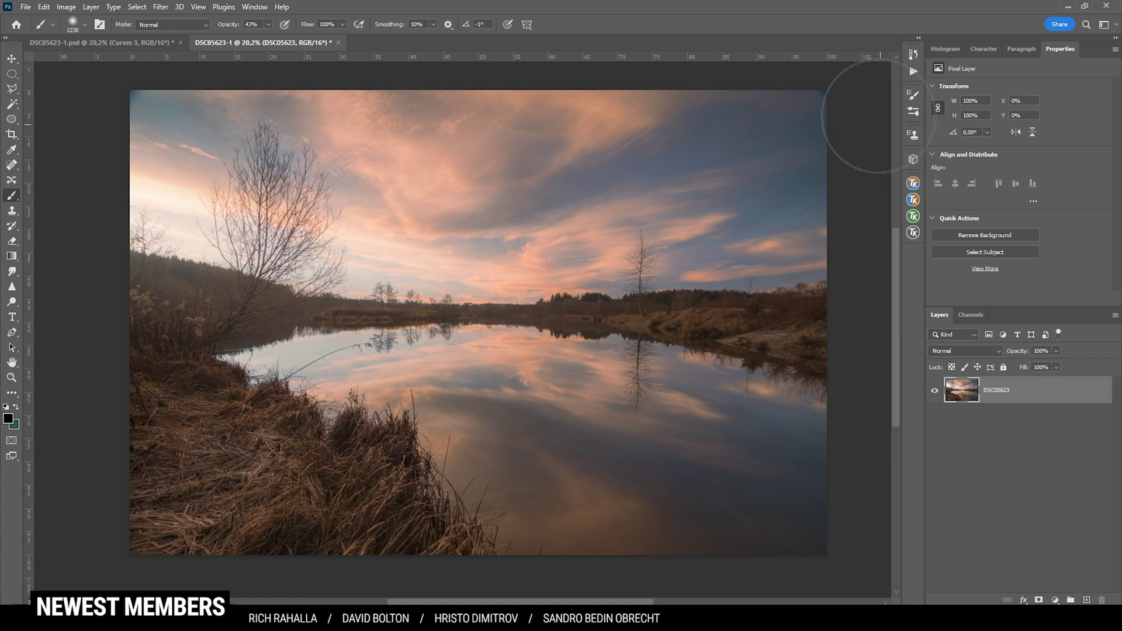
Clone-stamp the image's top-left and top-right corners with a smaller brush.
left_click(10, 169)
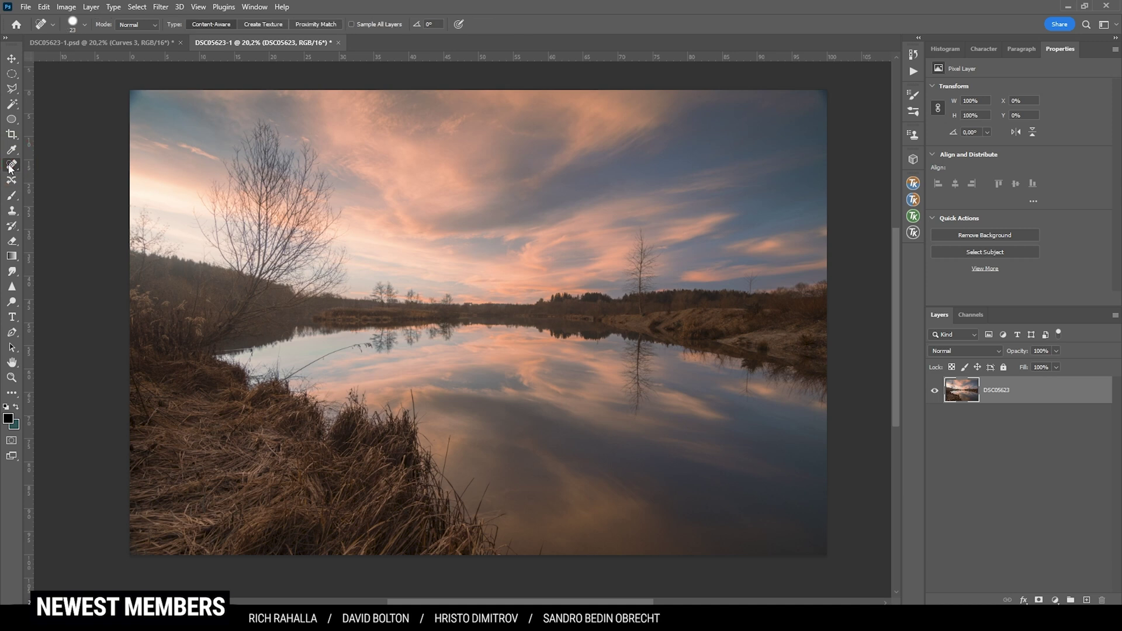
left_click(12, 210)
left_click_drag(153, 101, 143, 101)
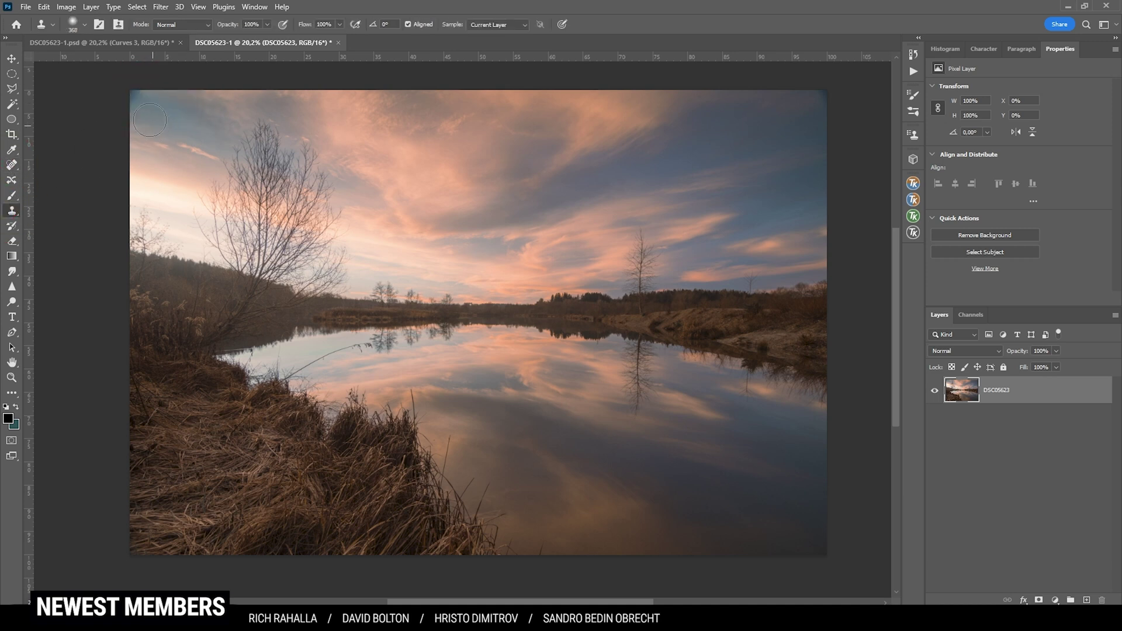
left_click(154, 91, "alt")
left_click(138, 91)
left_click(810, 92)
Heal away the long grass stalk arching over the river reflection with the Spot Healing Brush.
left_click(10, 166)
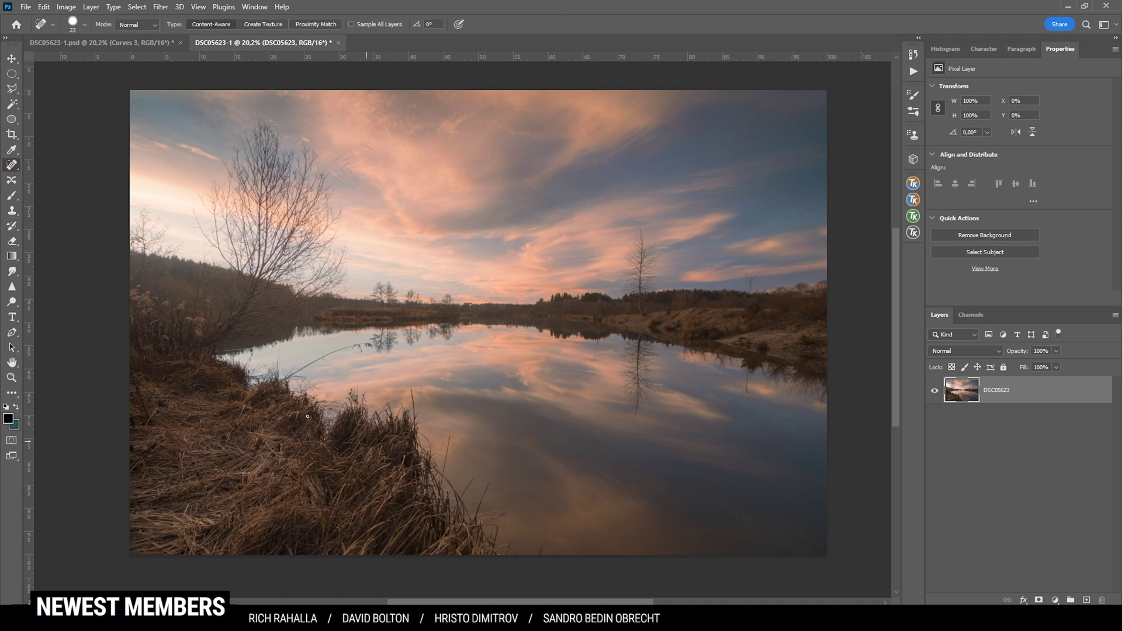
scroll(304, 392, "up", 5)
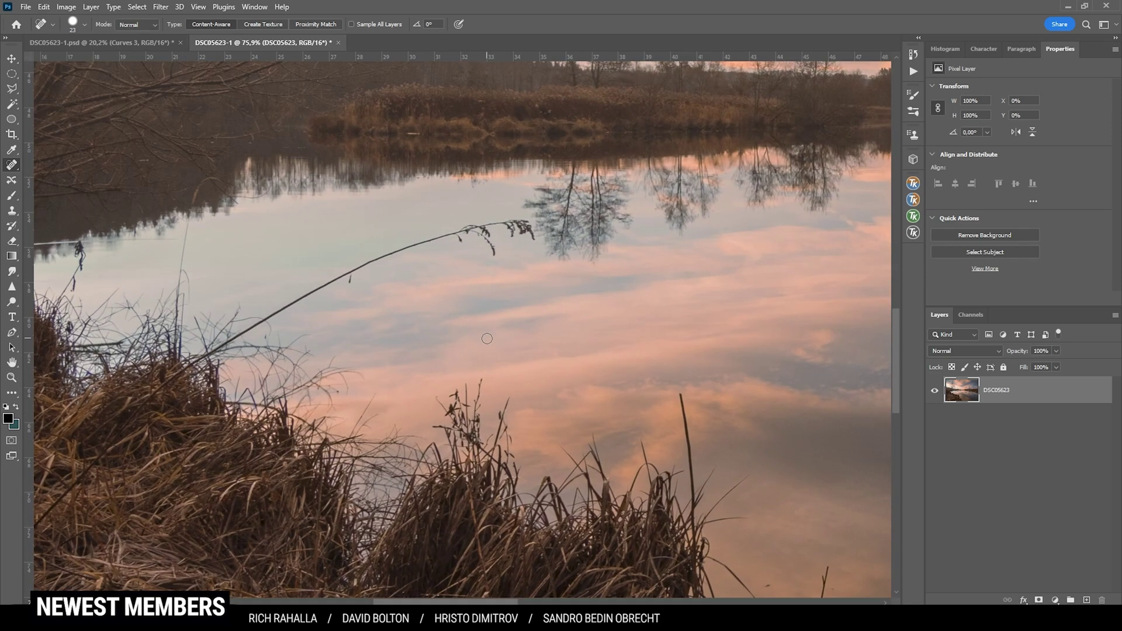
mouse_move(209, 353)
left_mouse_down()
mouse_move(337, 269)
mouse_move(359, 263)
left_mouse_up()
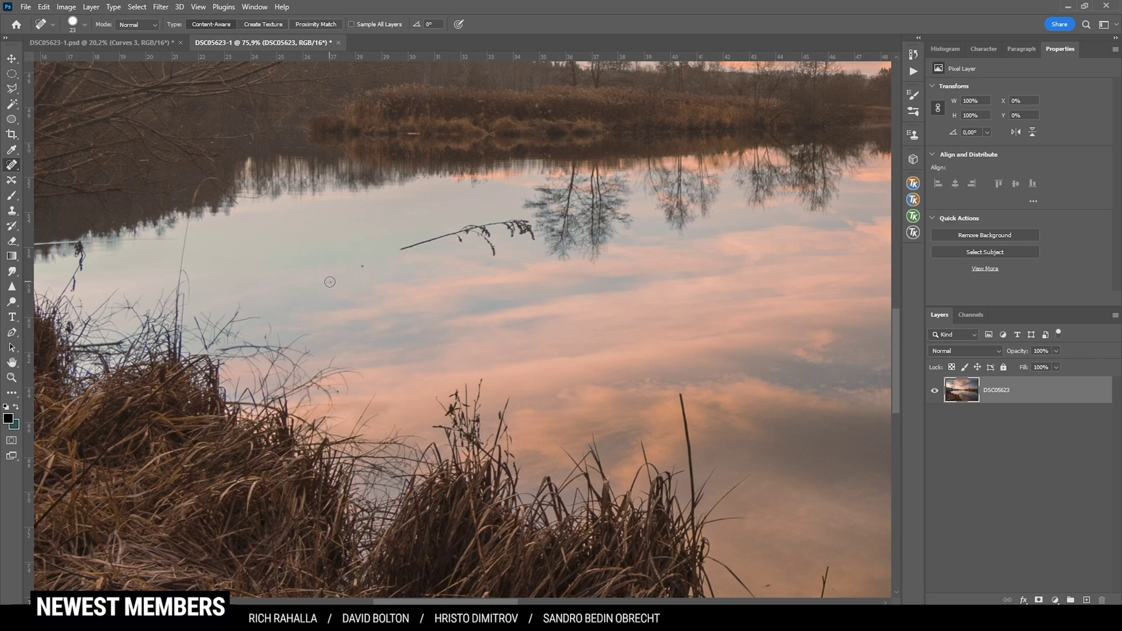
scroll(353, 260, "up", 1)
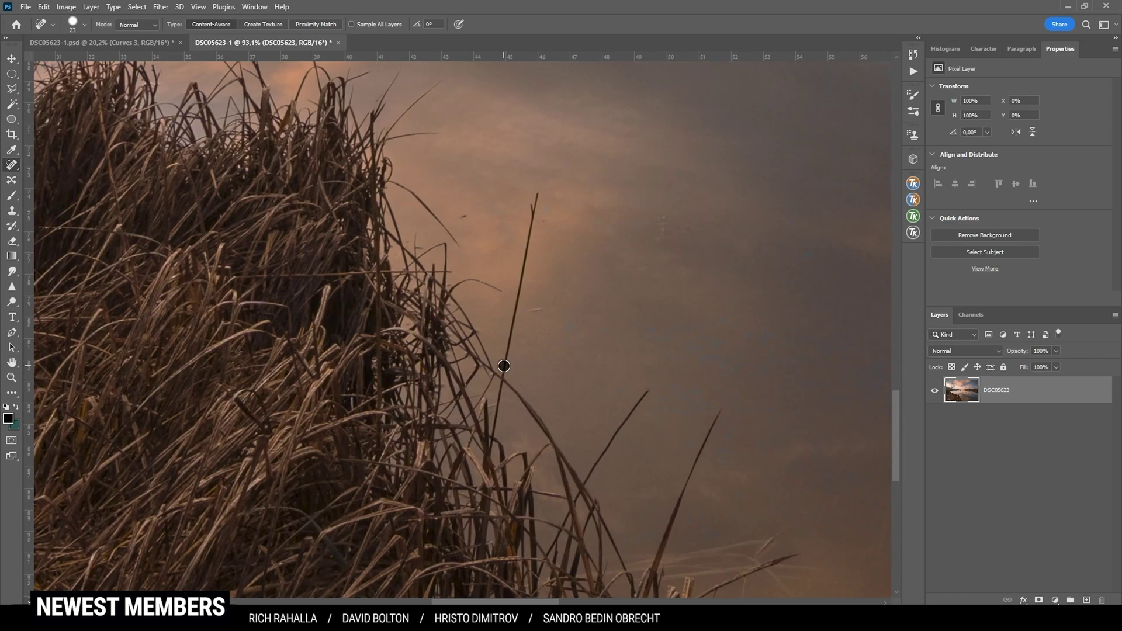
scroll(504, 366, "down", 6)
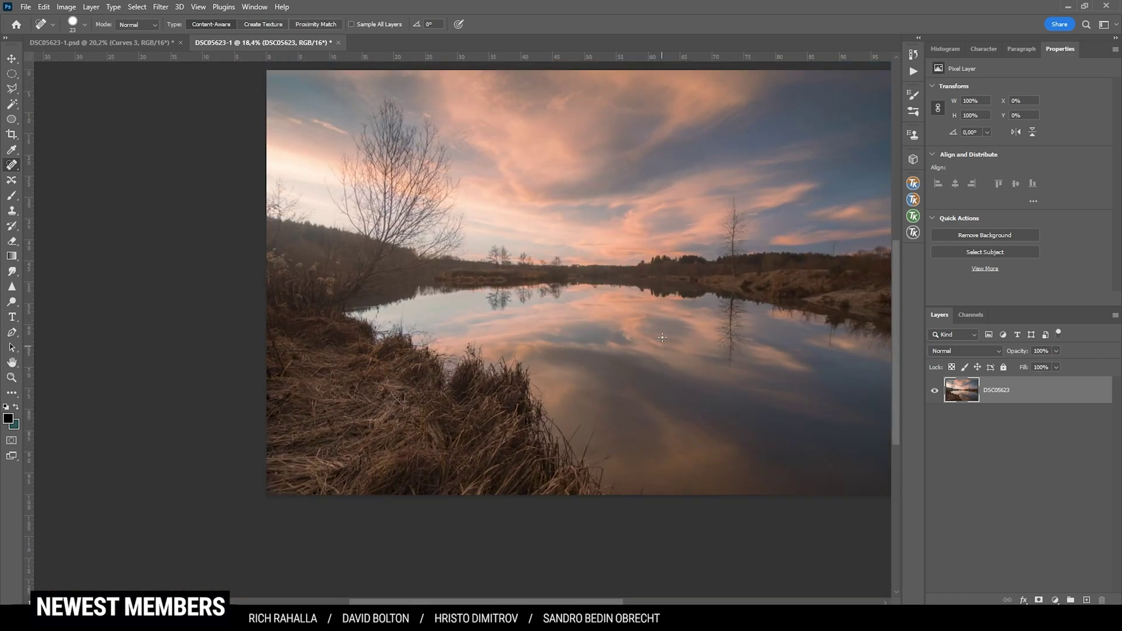
scroll(663, 351, "right", 2)
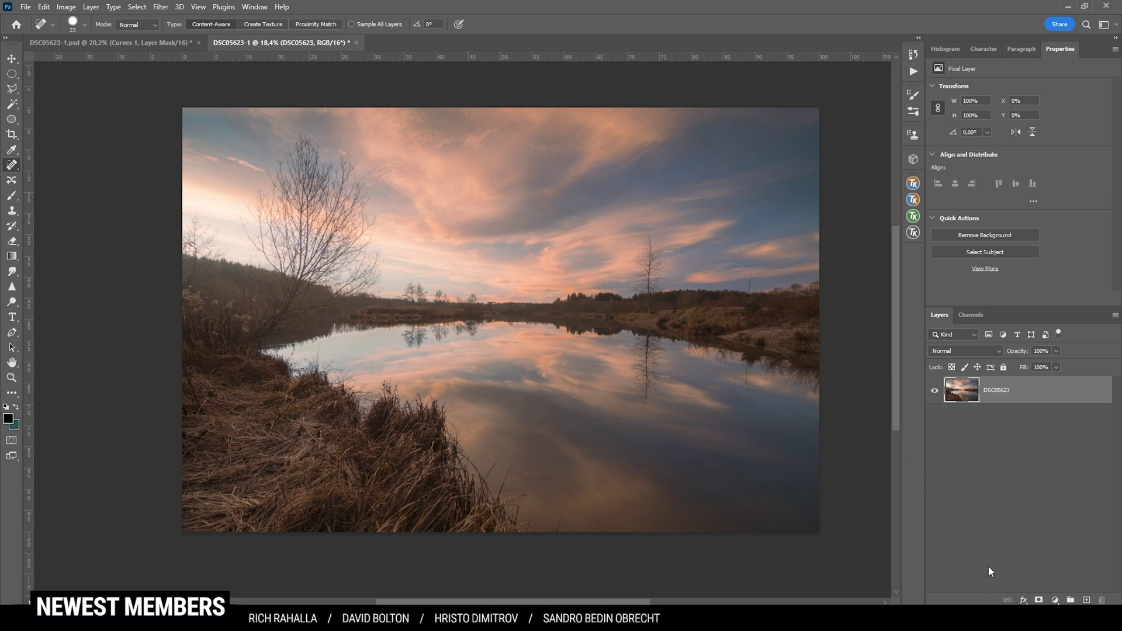
Add a Curves adjustment layer and pull a midtone point slightly down.
left_click(1055, 600)
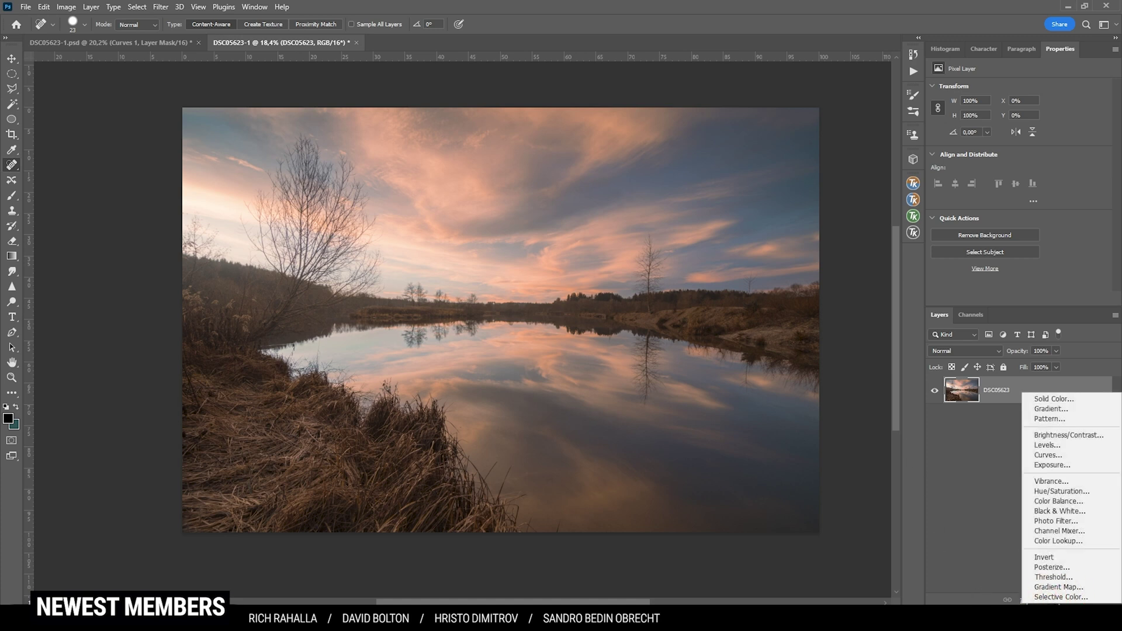
left_click(1074, 457)
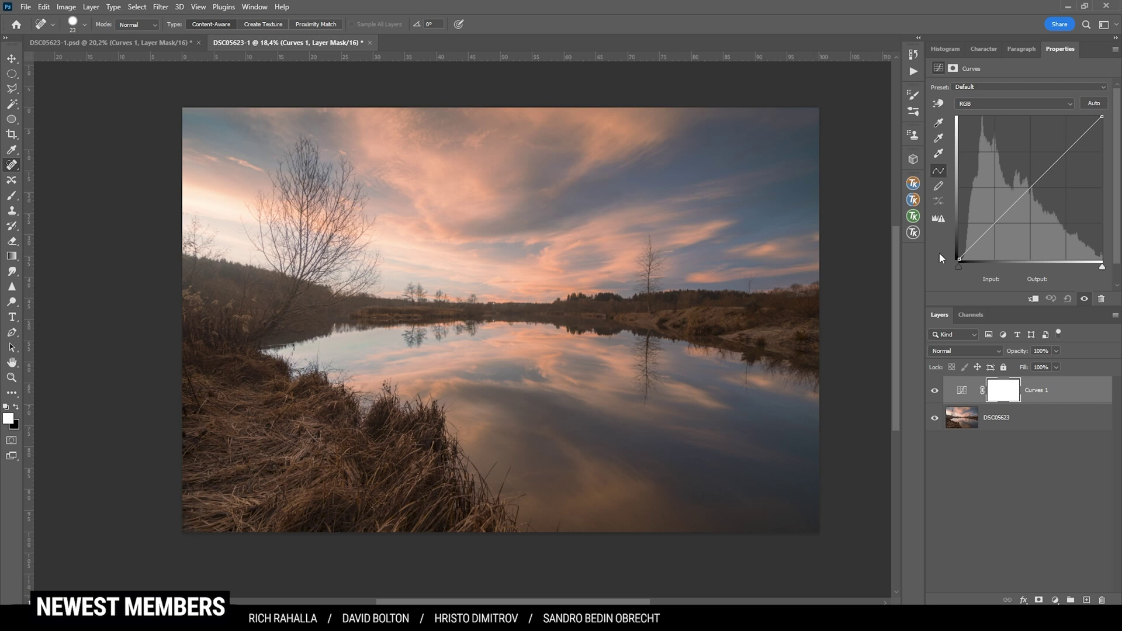
left_click(939, 169)
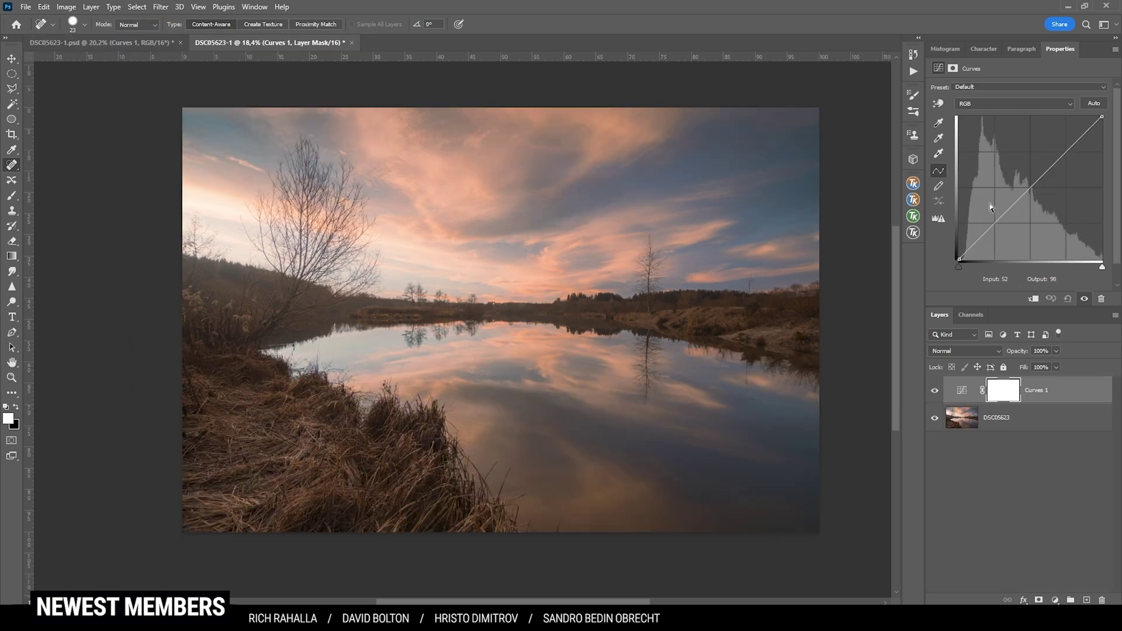
left_click(1033, 184)
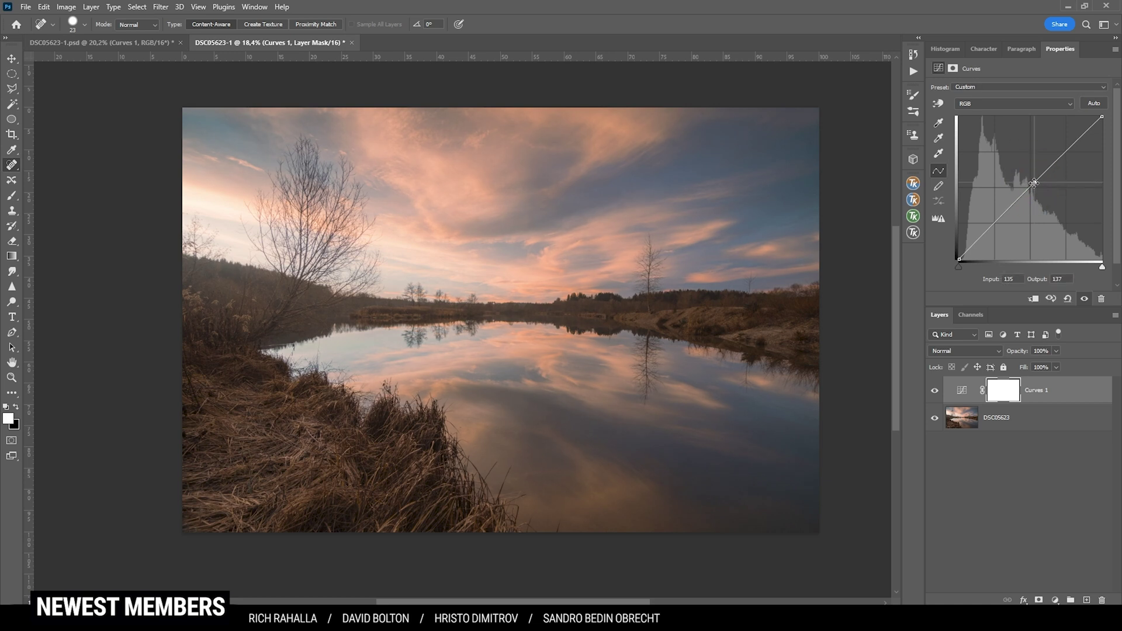
left_click_drag(1034, 182, 1038, 188)
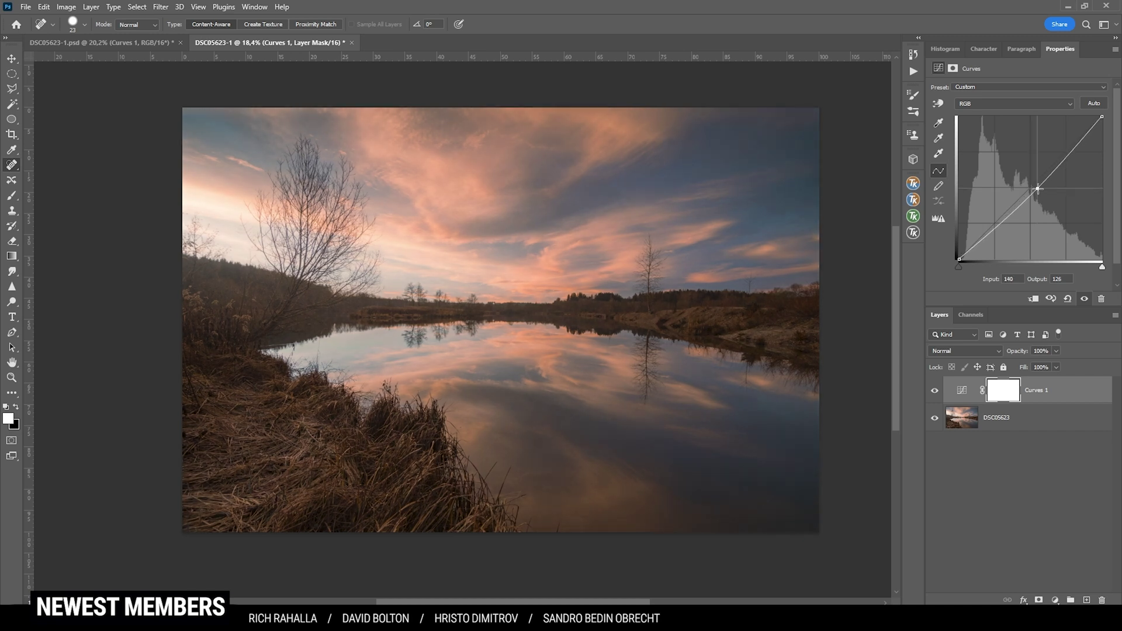
left_click_drag(1038, 188, 1037, 188)
Lift the curve's black point to fade the shadows and push a highlight point up.
left_click(958, 259)
left_click_drag(958, 259, 954, 254)
left_click_drag(954, 254, 954, 257)
left_click(954, 256)
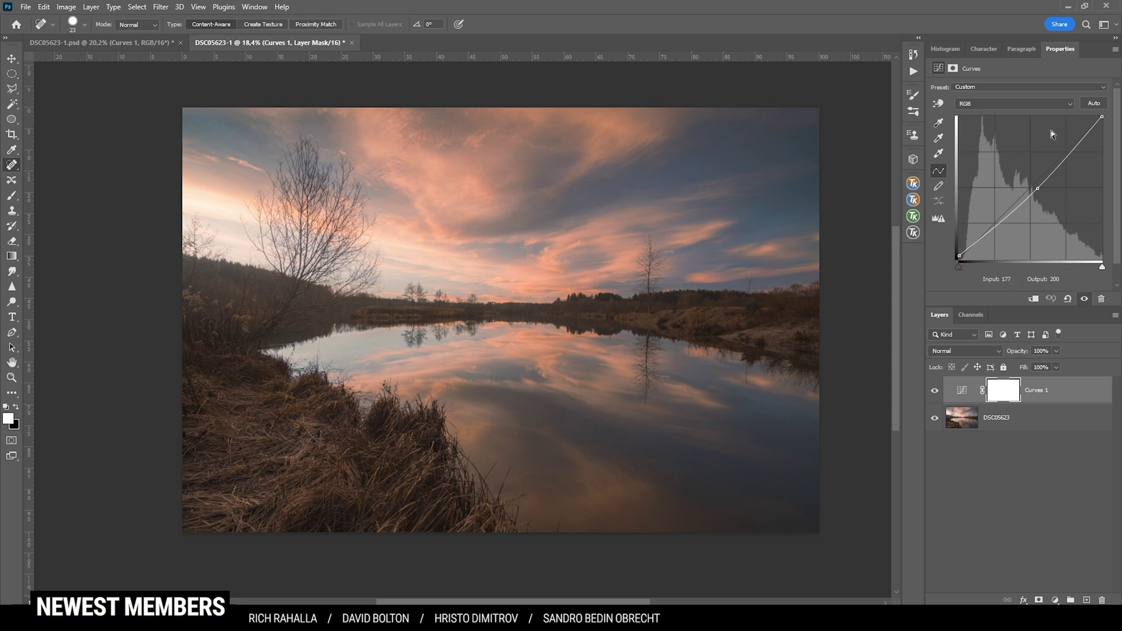
left_click(1066, 158)
left_click_drag(1065, 158, 1065, 152)
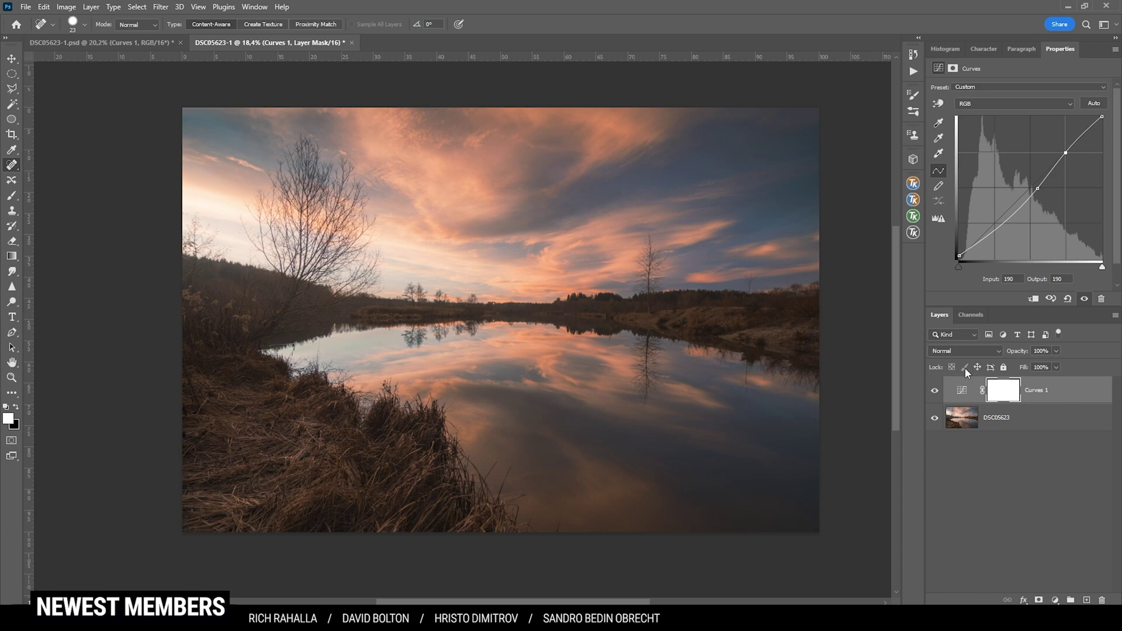
Toggle Curves 1 off and on to compare the photo with and without it.
left_click(935, 392)
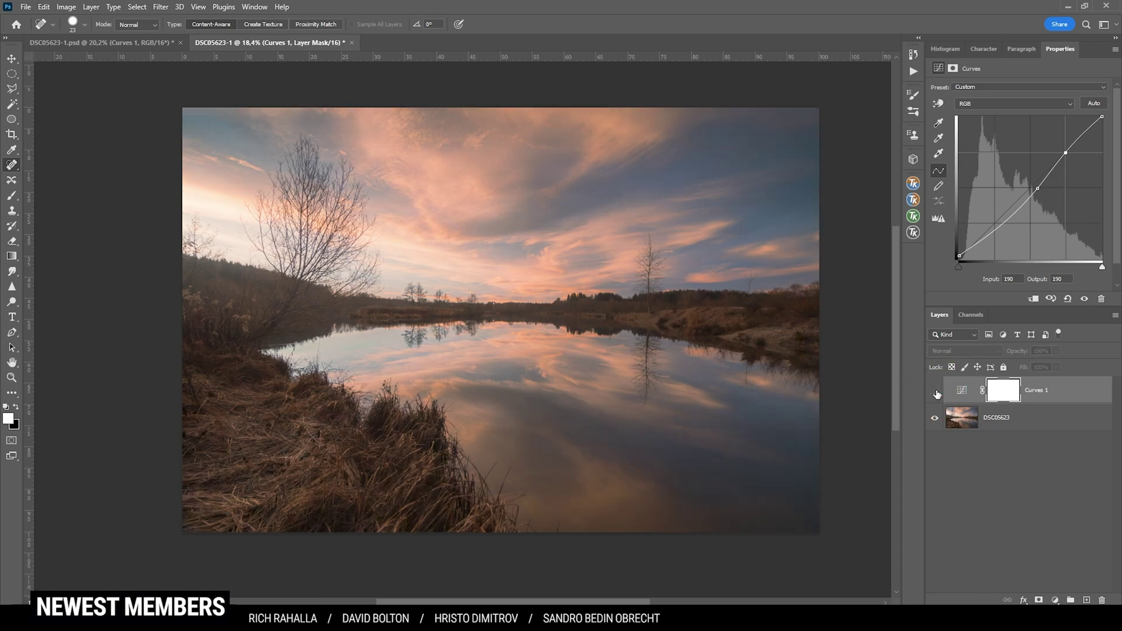
left_click(936, 393)
left_click(936, 392)
left_click(936, 392)
left_click(936, 393)
left_click(936, 392)
left_click(936, 392)
left_click(936, 392)
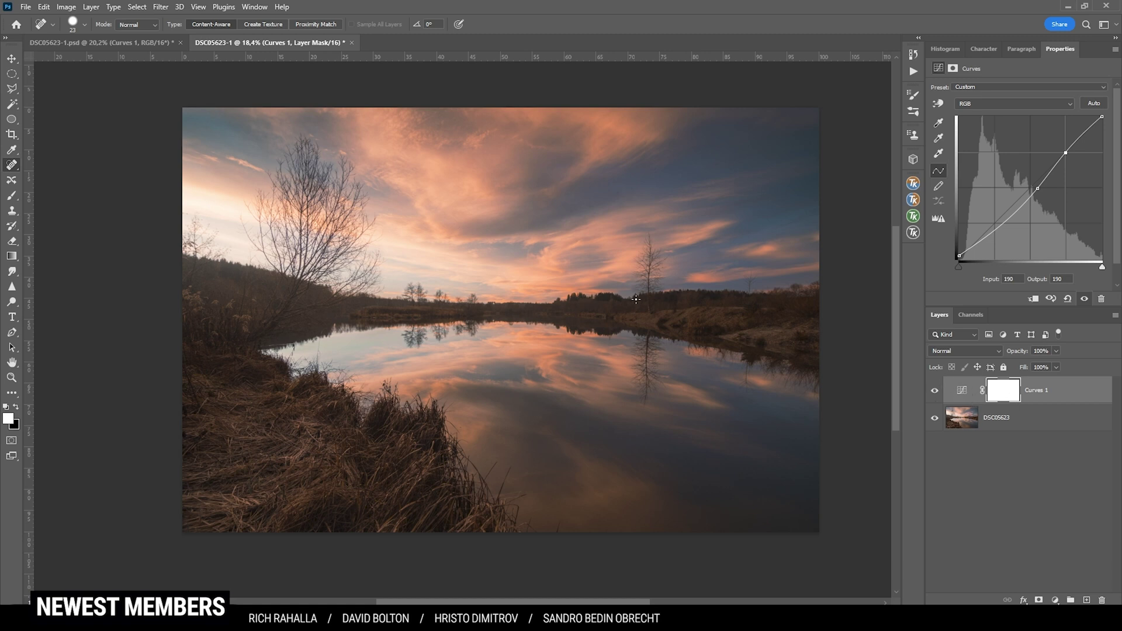
left_click(962, 389)
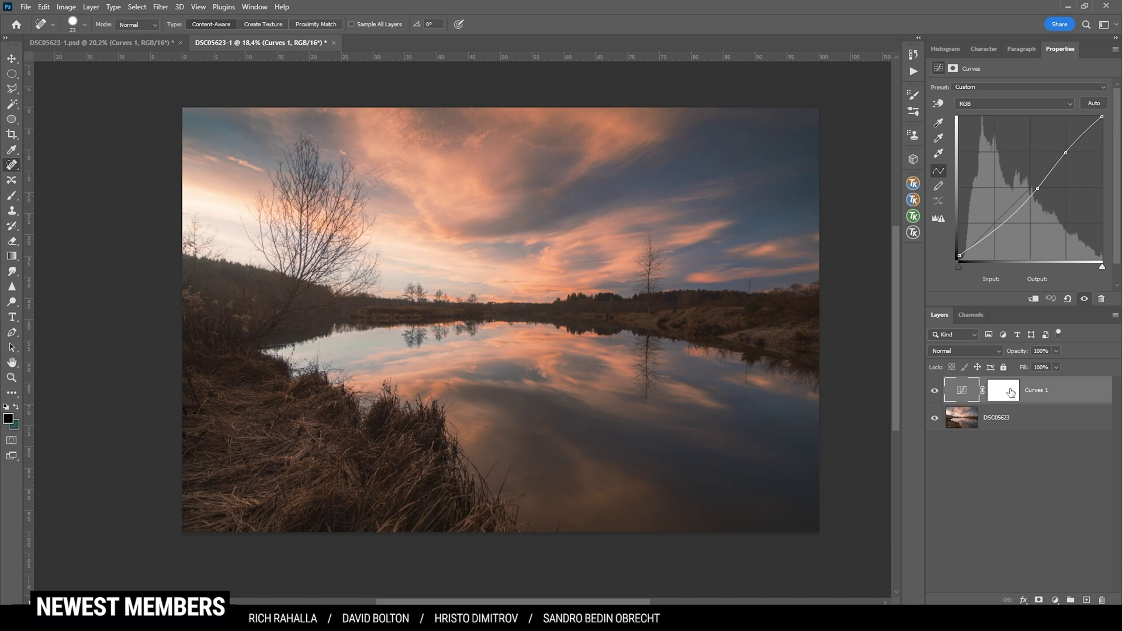
Target the Curves 1 mask with a black soft brush at about 26% opacity.
left_click(1011, 391)
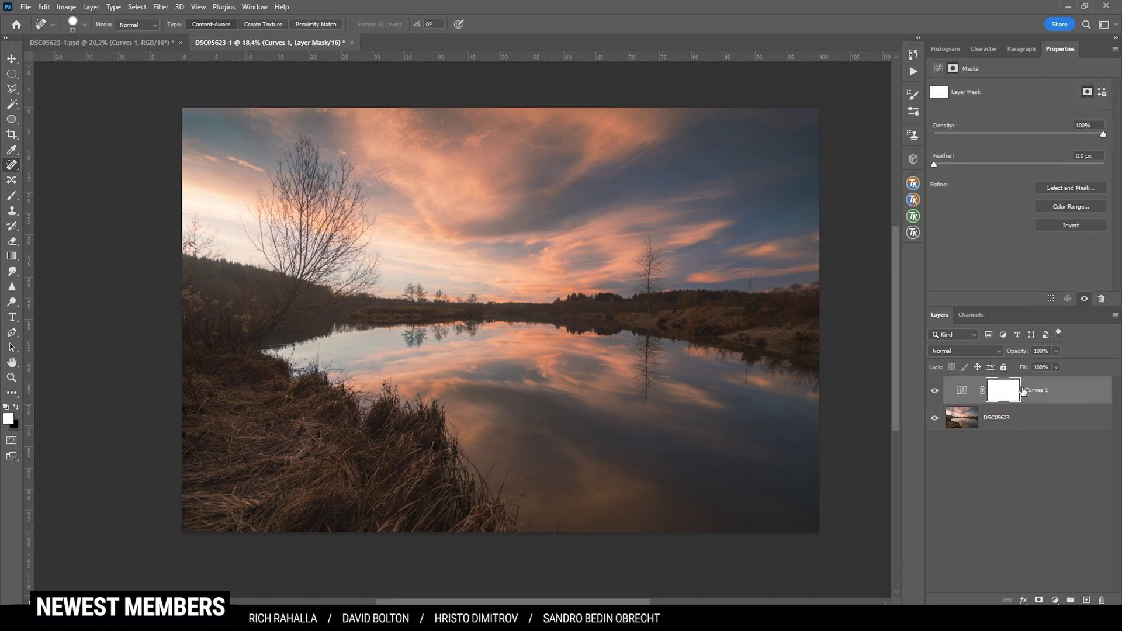
left_click(16, 406)
key("b")
left_click_drag(262, 39, 262, 40)
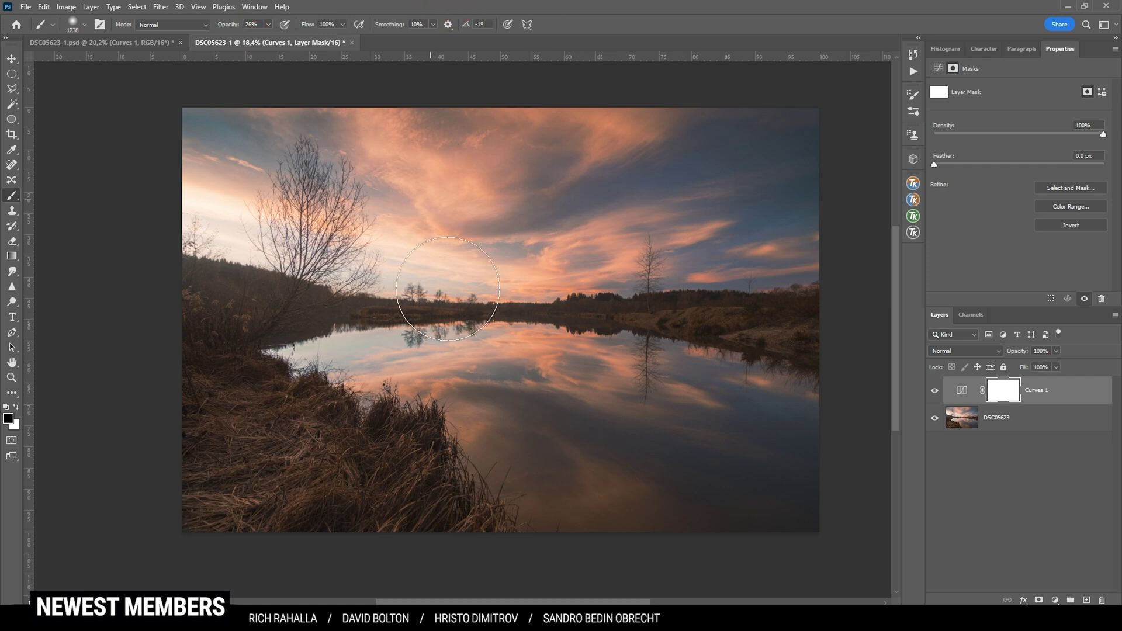
key("bracketright")
key("bracketright")
key("bracketright")
key("bracketright")
key("bracketright")
key("bracketright")
key("bracketright")
Mask the curve off the lower-left grass, right water, sky, riverbanks and left tree.
mouse_move(284, 434)
left_mouse_down()
mouse_move(340, 411)
mouse_move(233, 439)
mouse_move(283, 458)
mouse_move(242, 496)
mouse_move(220, 441)
mouse_move(270, 444)
mouse_move(251, 441)
mouse_move(278, 426)
mouse_move(304, 456)
mouse_move(354, 464)
mouse_move(398, 454)
mouse_move(432, 522)
mouse_move(240, 446)
mouse_move(238, 481)
mouse_move(326, 489)
mouse_move(340, 464)
mouse_move(378, 511)
left_mouse_up()
mouse_move(556, 393)
left_mouse_down()
mouse_move(644, 405)
mouse_move(793, 385)
mouse_move(600, 380)
mouse_move(731, 360)
mouse_move(811, 288)
mouse_move(610, 345)
mouse_move(797, 262)
mouse_move(785, 275)
mouse_move(761, 158)
mouse_move(739, 230)
left_mouse_up()
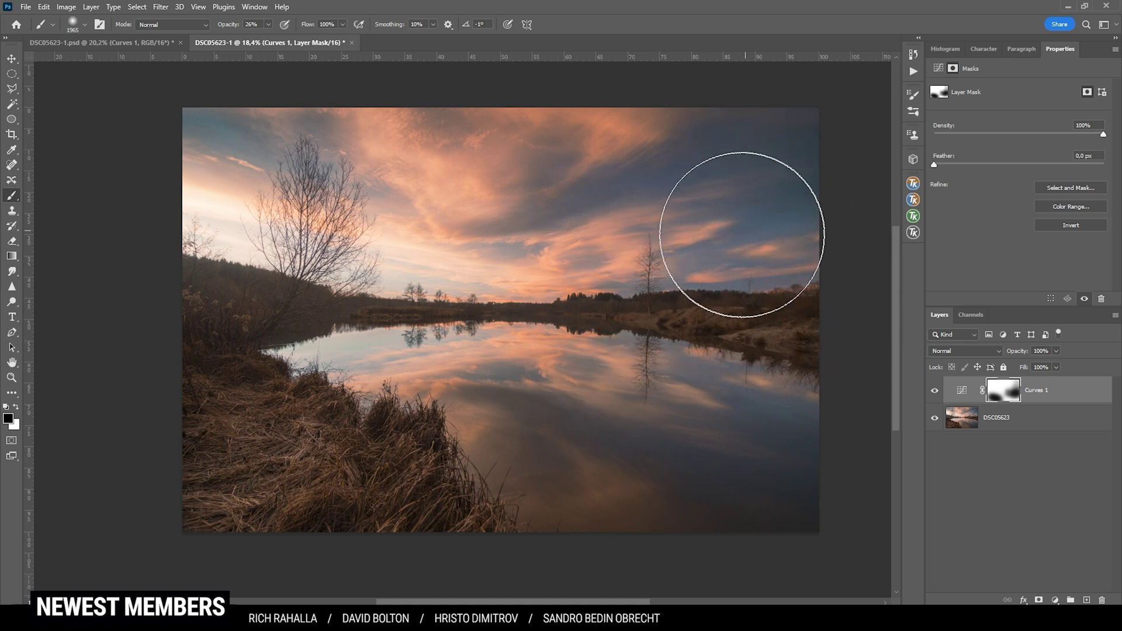
mouse_move(721, 161)
left_mouse_down()
mouse_move(598, 200)
mouse_move(734, 226)
left_mouse_up()
left_click_drag(741, 293, 807, 351)
left_click(824, 426)
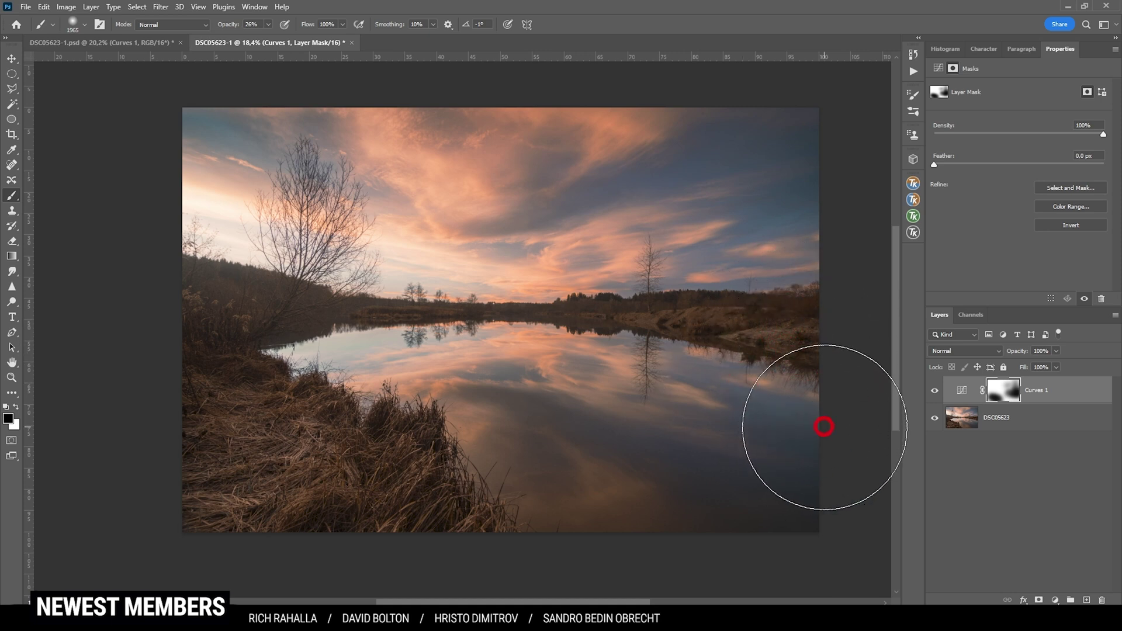
key("bracketleft")
key("bracketleft")
key("bracketleft")
key("bracketleft")
key("bracketleft")
left_click_drag(257, 283, 320, 308)
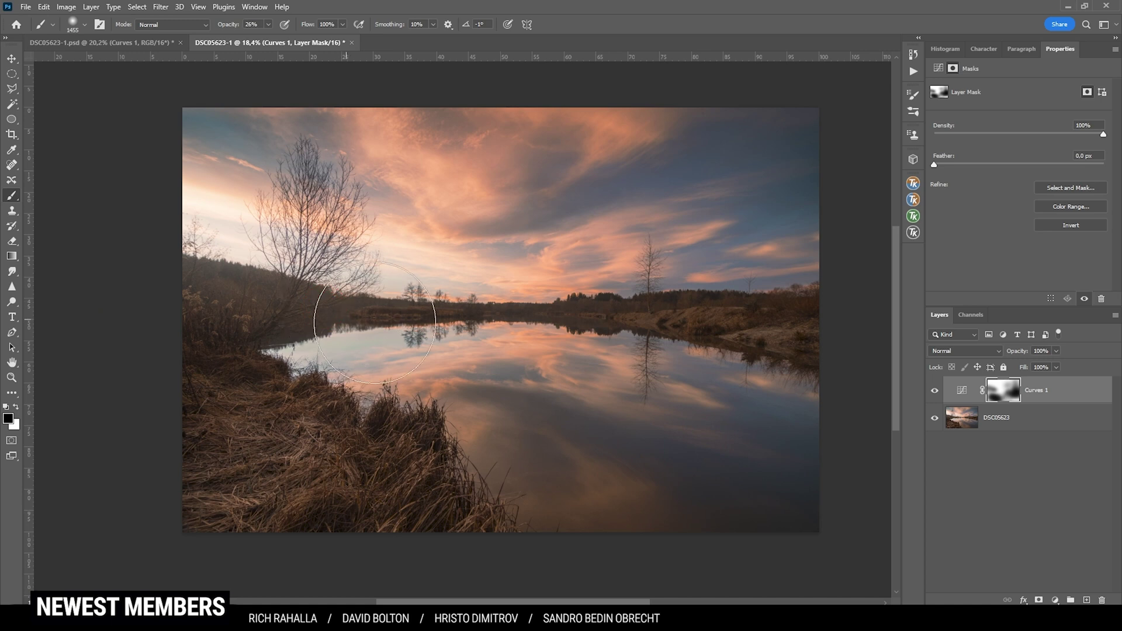
left_click(190, 214)
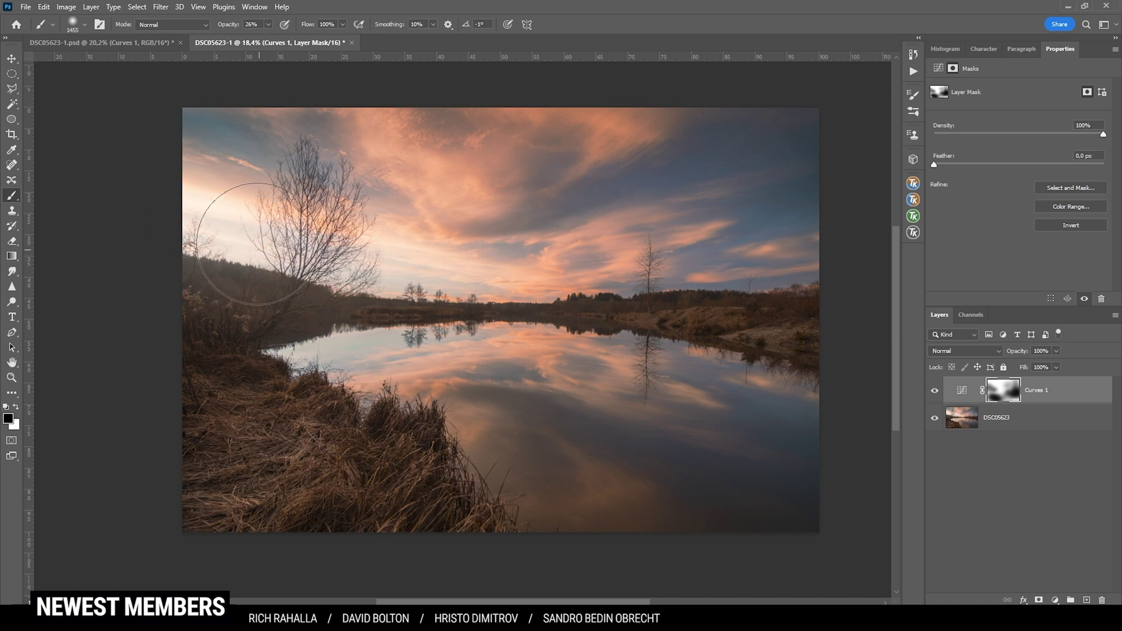
mouse_move(255, 244)
left_mouse_down()
mouse_move(314, 290)
mouse_move(453, 307)
left_mouse_up()
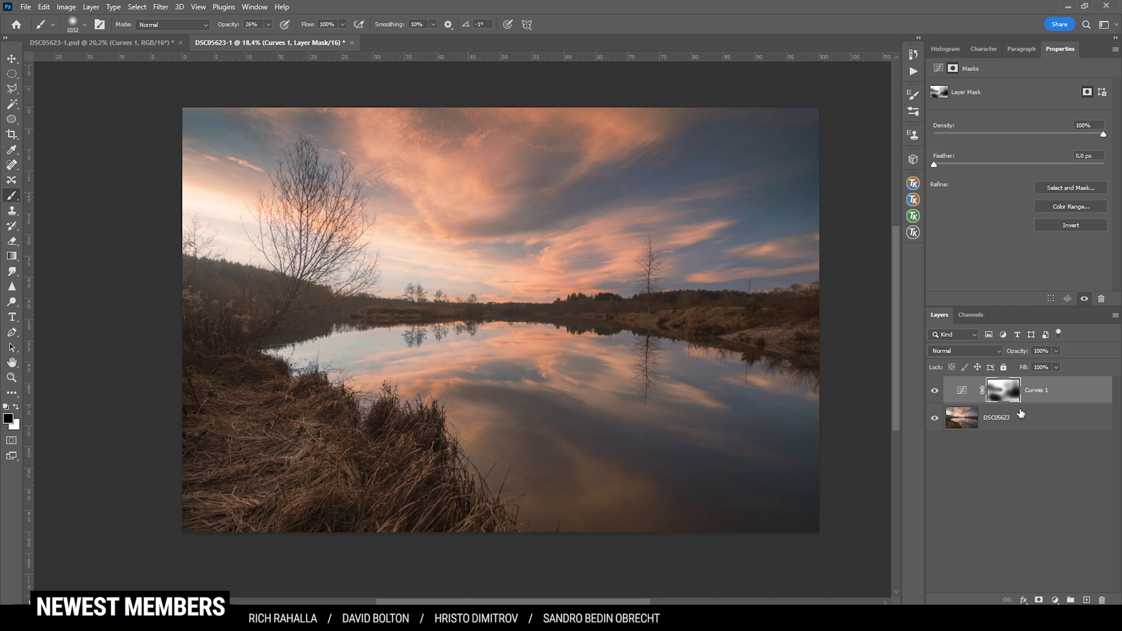
Toggle Curves 1 off and on to compare the sky, leaving it switched on.
left_click(935, 391)
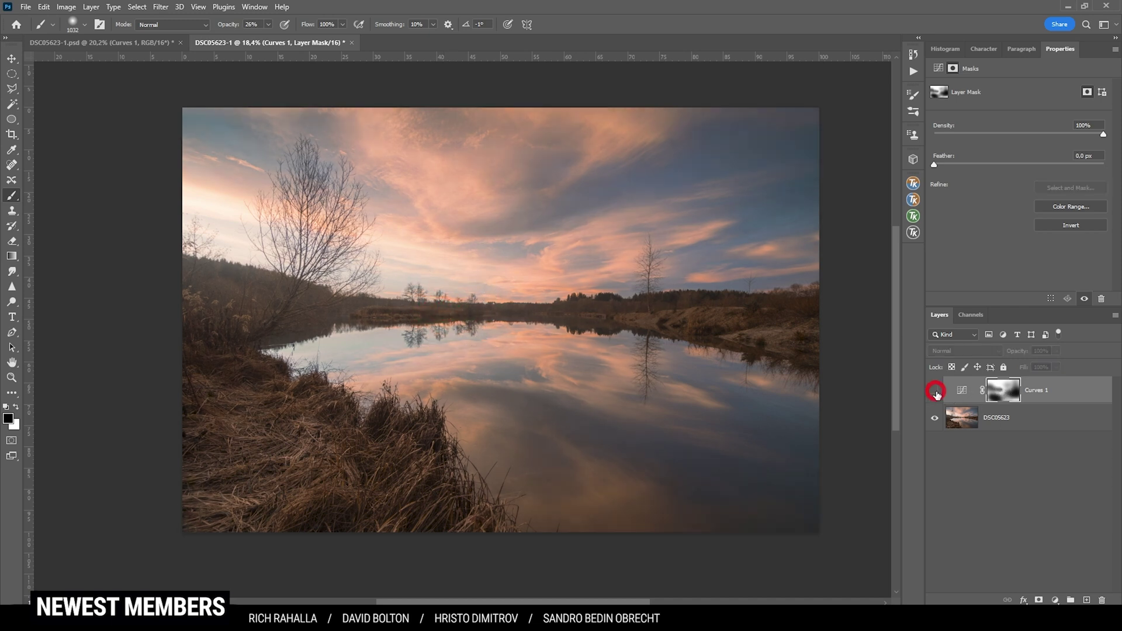
left_click(935, 391)
left_click(935, 391)
left_click(935, 391)
left_click(935, 391)
left_click(935, 391)
left_click(935, 391)
left_click(935, 391)
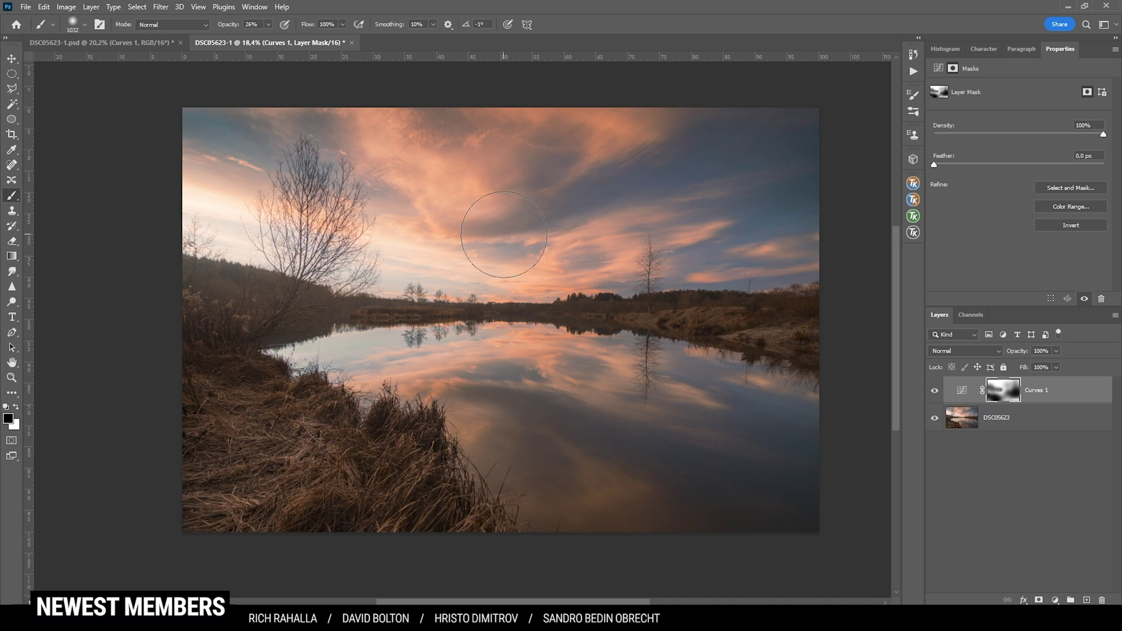
left_click(1056, 601)
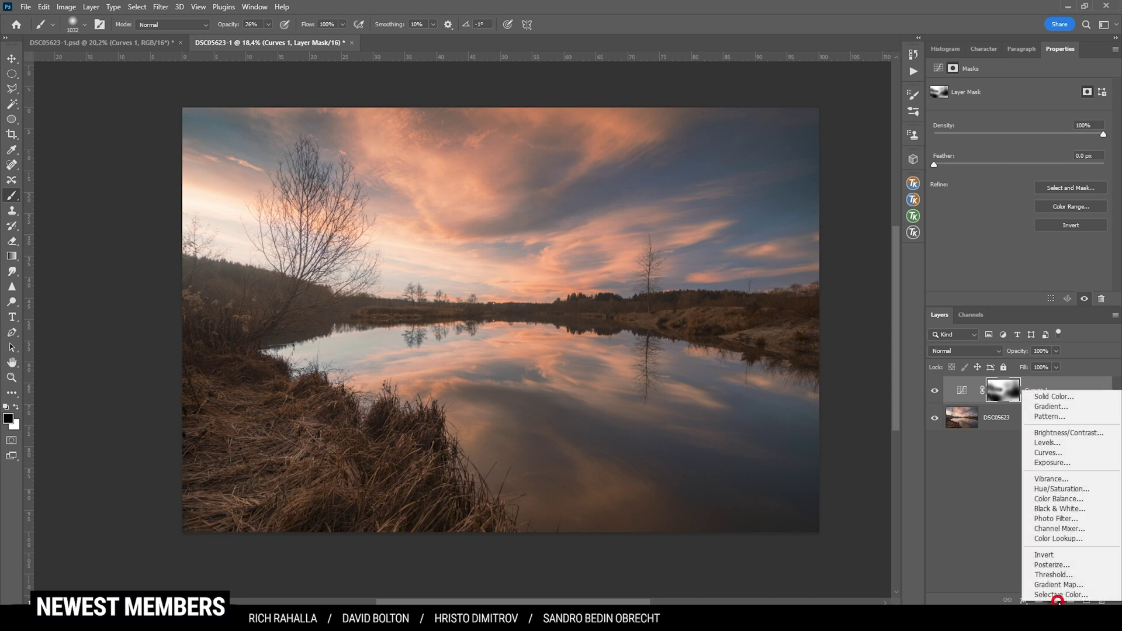
Add a Vibrance layer masked by a Color Range selection of the pink clouds.
left_click(1061, 479)
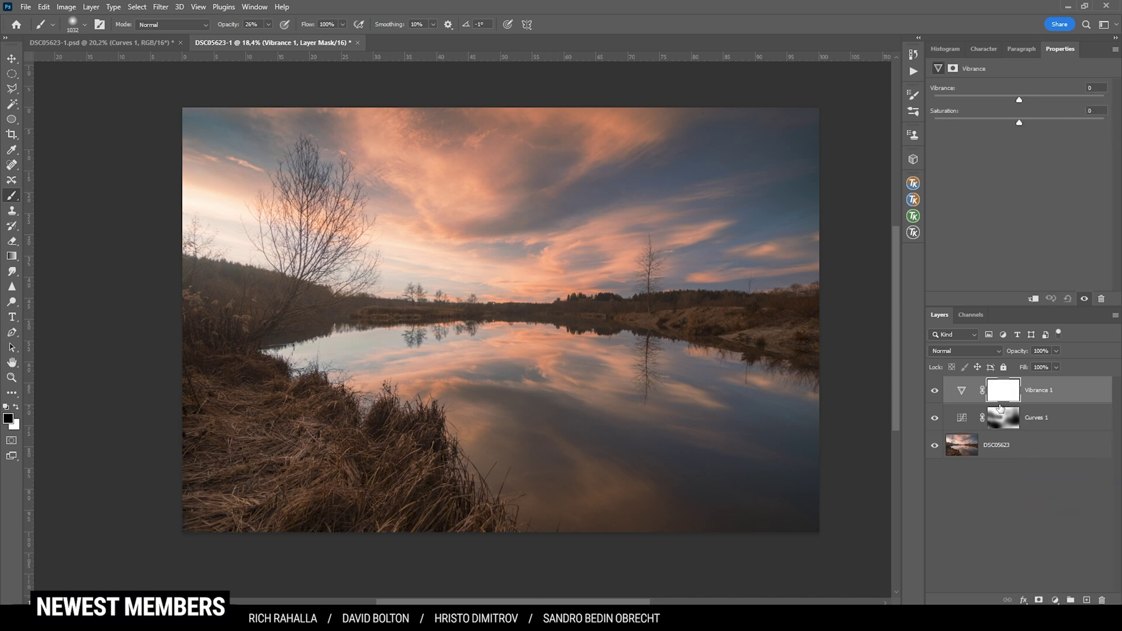
left_click(1001, 400)
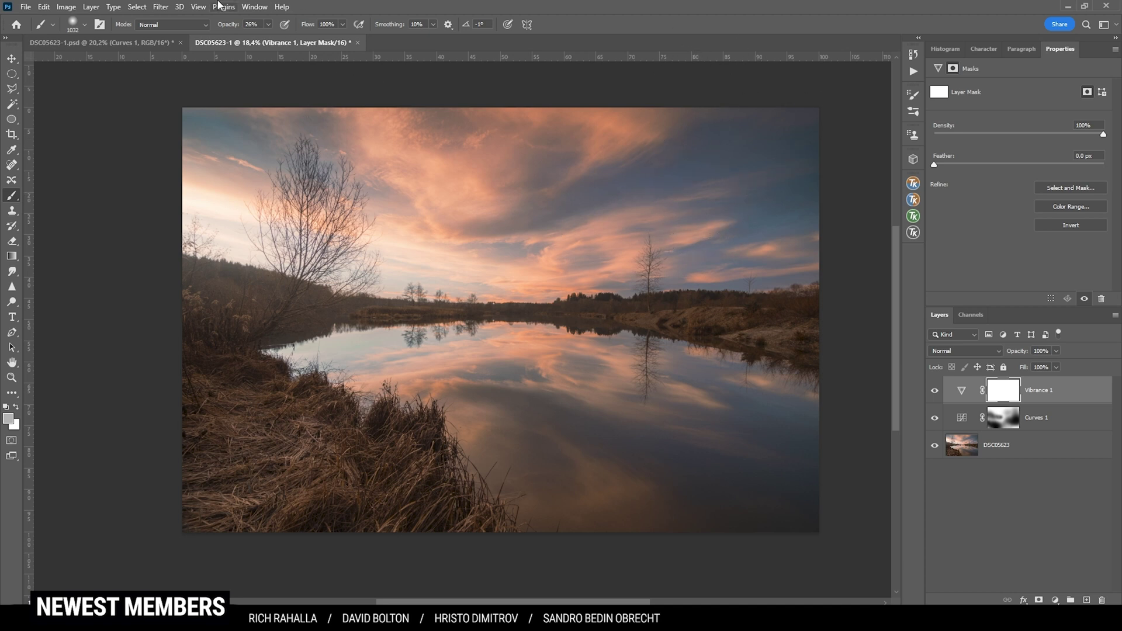
left_click(136, 7)
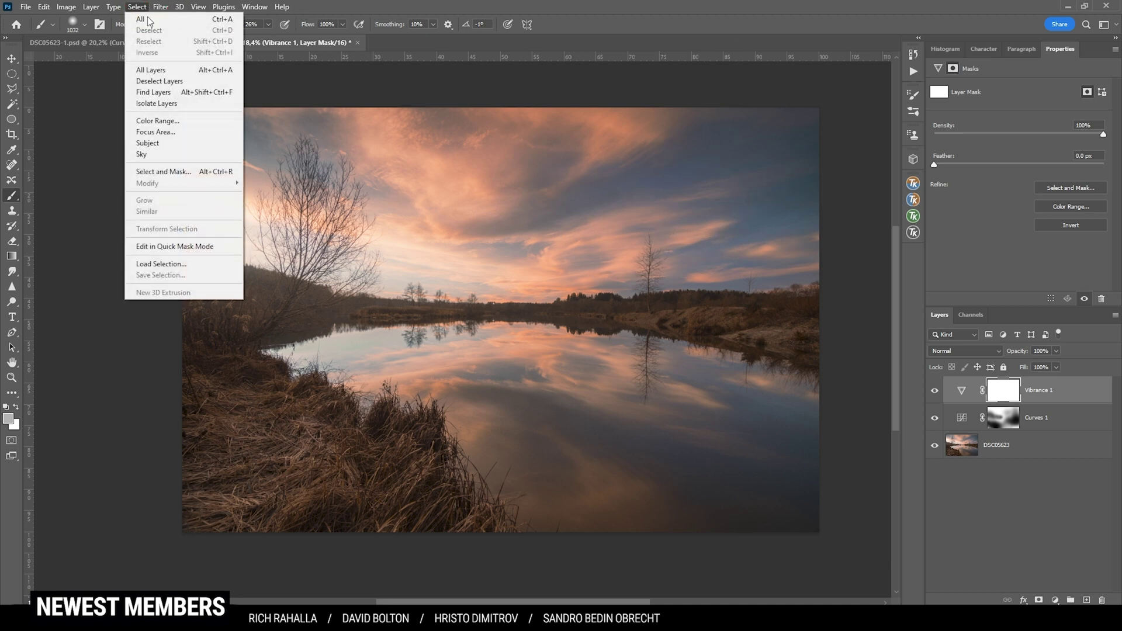
left_click(193, 121)
left_click_drag(561, 108, 754, 150)
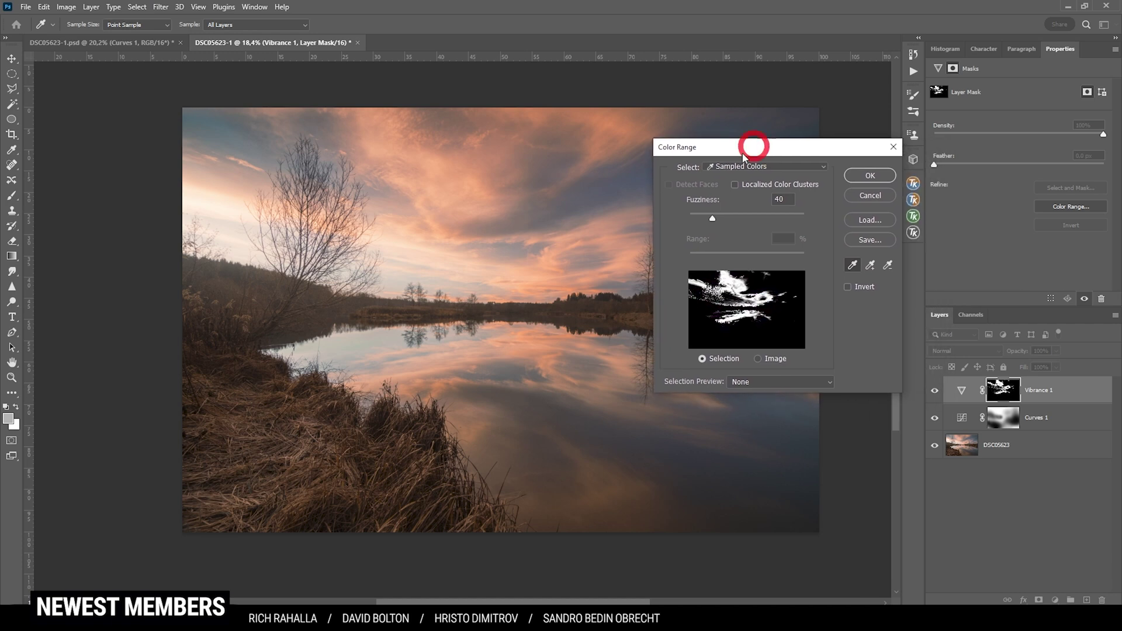
left_click(460, 158)
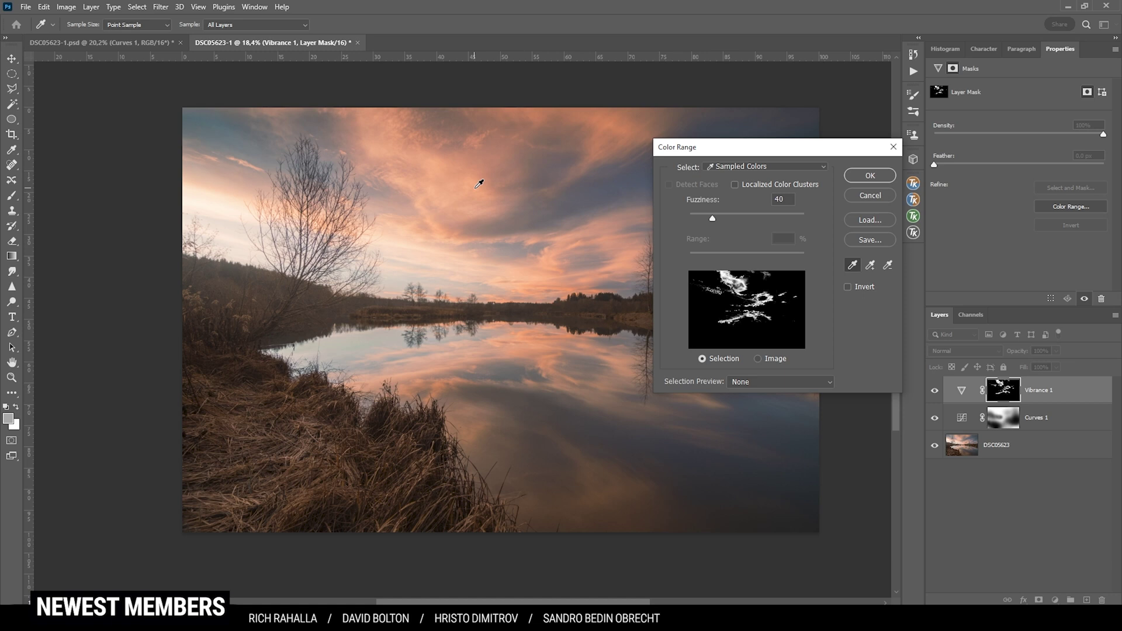
left_click(376, 119)
left_click(628, 117)
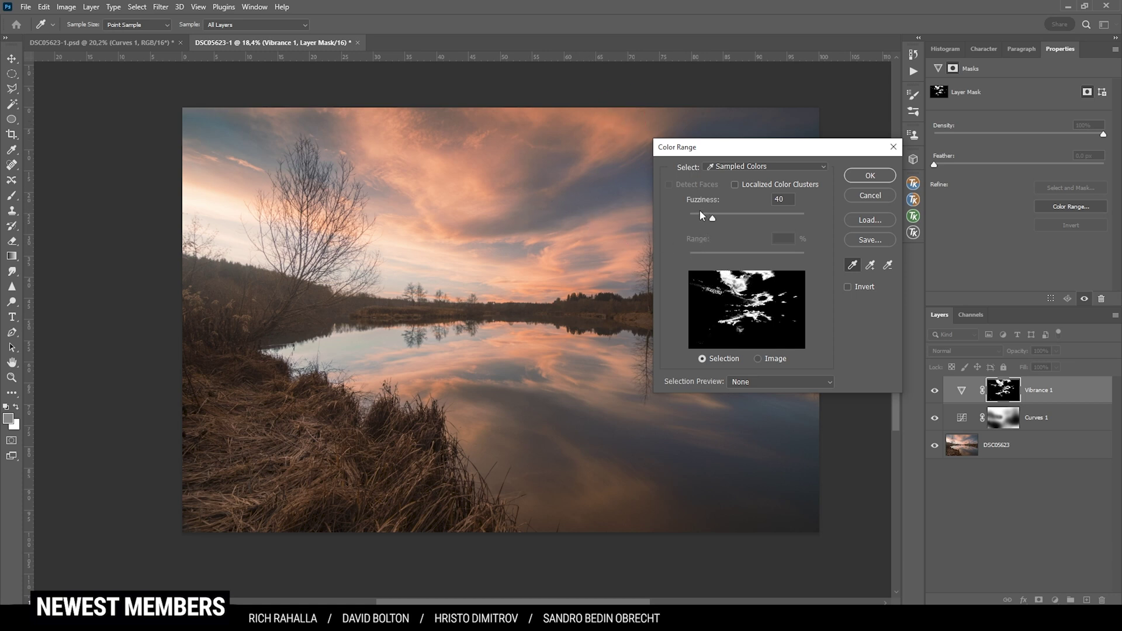
left_click(870, 176)
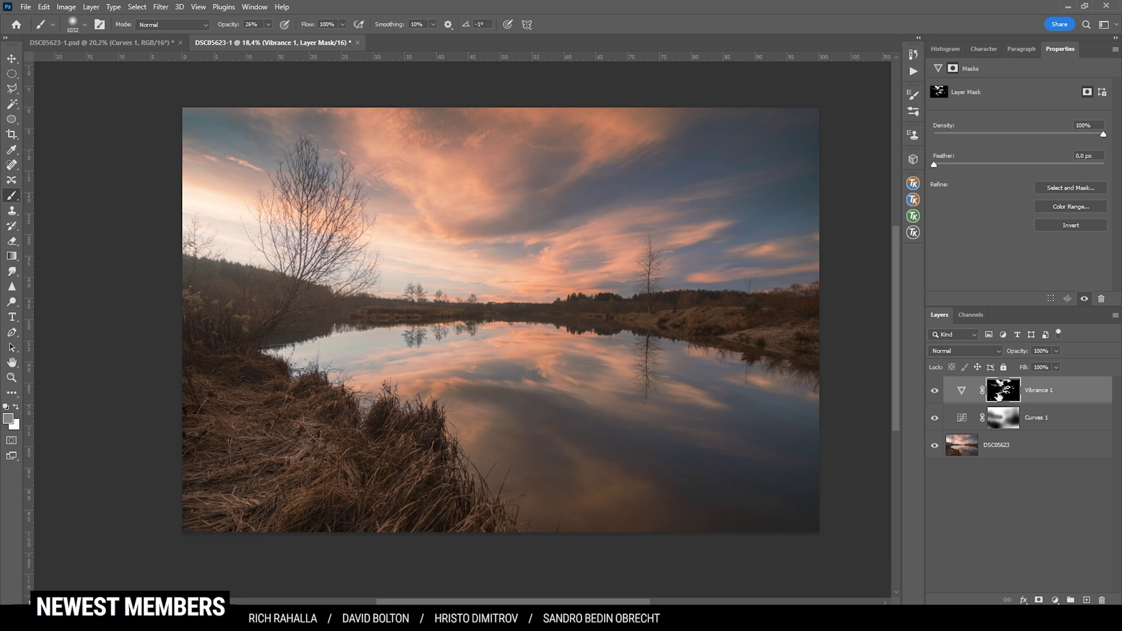
Set Vibrance +20 and Saturation +4, then add an empty Layer 1 on top.
left_click(961, 397)
mouse_move(1019, 102)
left_mouse_down()
mouse_move(1055, 102)
mouse_move(1023, 124)
mouse_move(1053, 101)
mouse_move(1036, 101)
left_mouse_up()
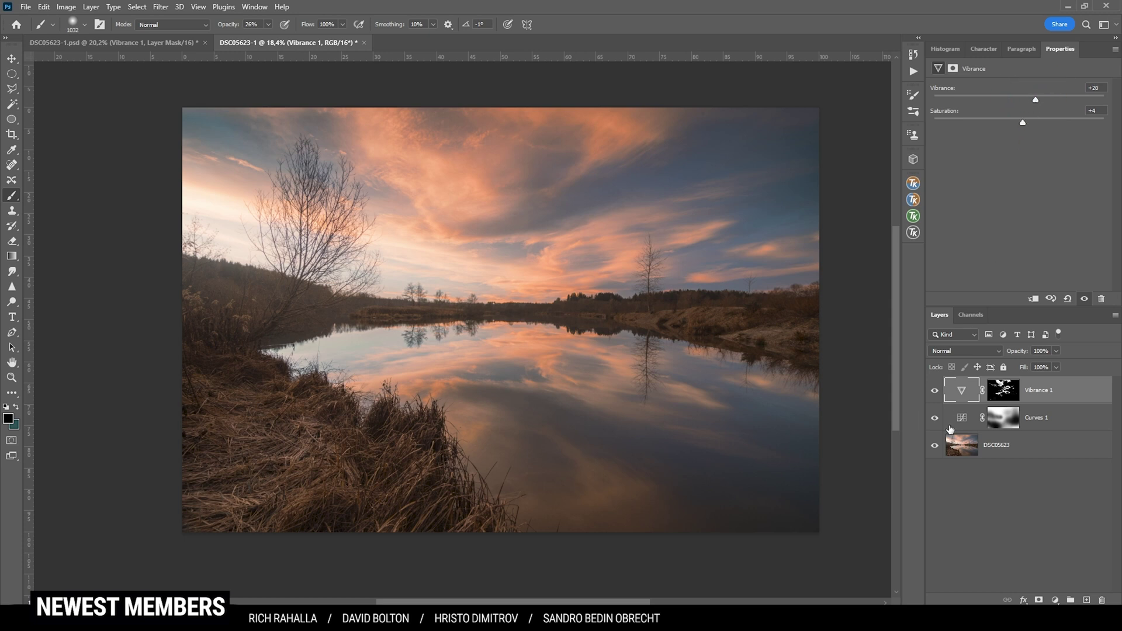
left_click_drag(943, 398, 841, 384)
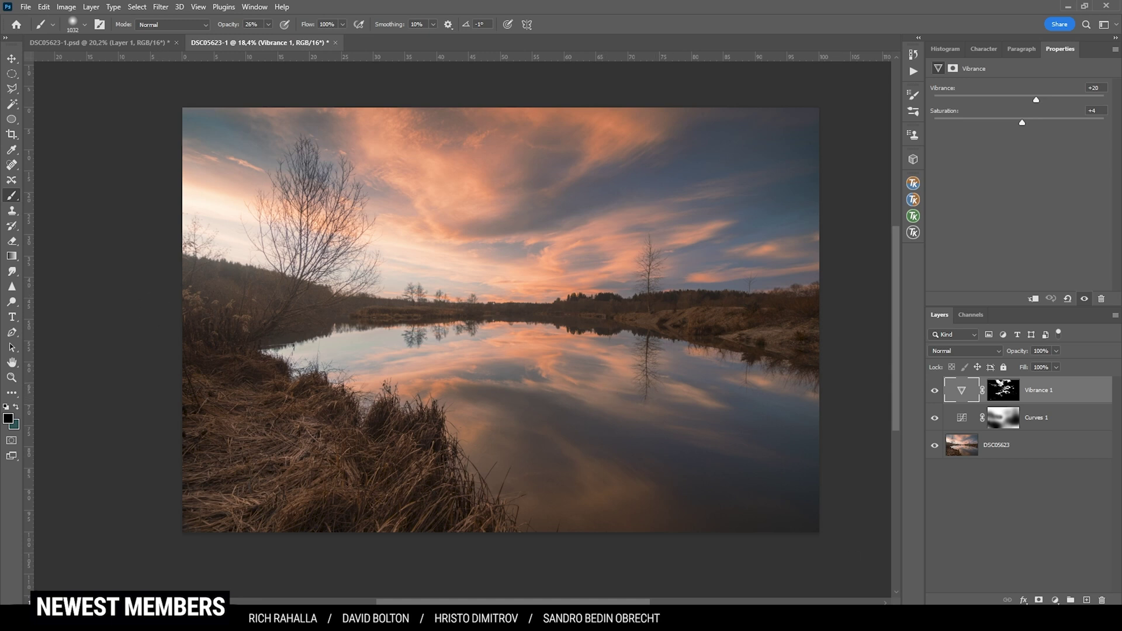
left_click(1086, 600)
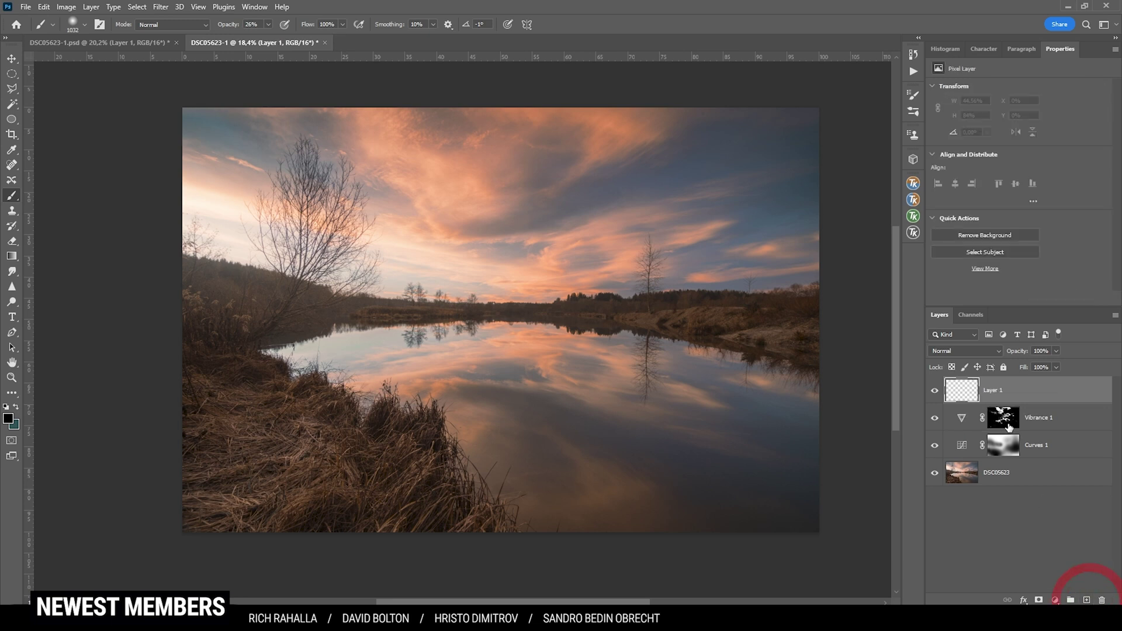
Set Layer 1 to Soft Light and sample a light peach at 17% brush opacity.
left_click(965, 351)
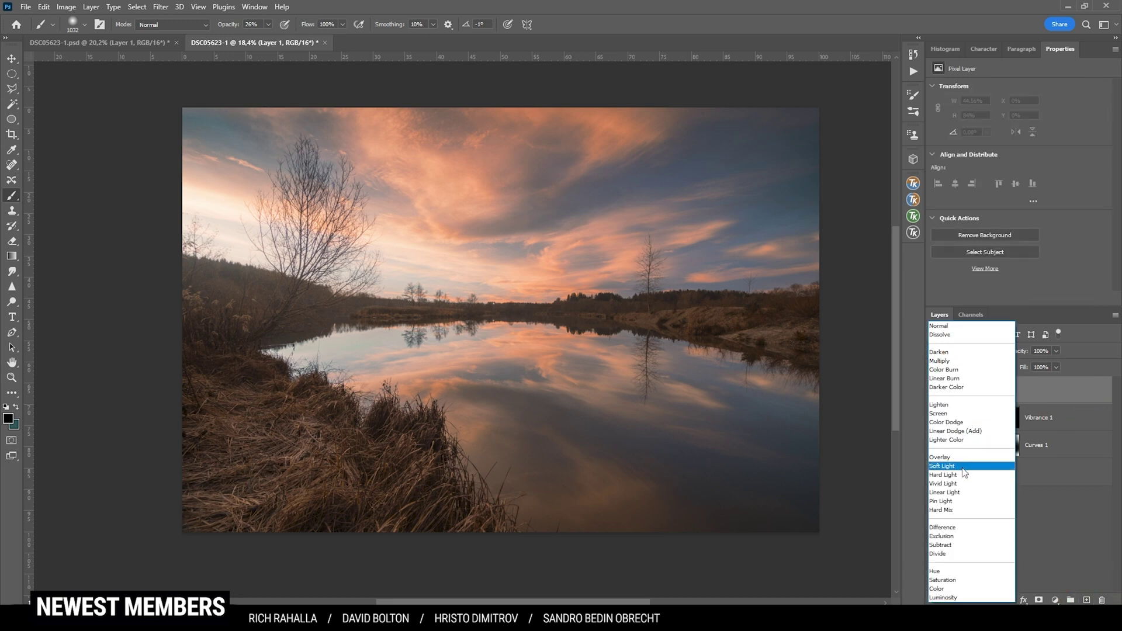
left_click(971, 465)
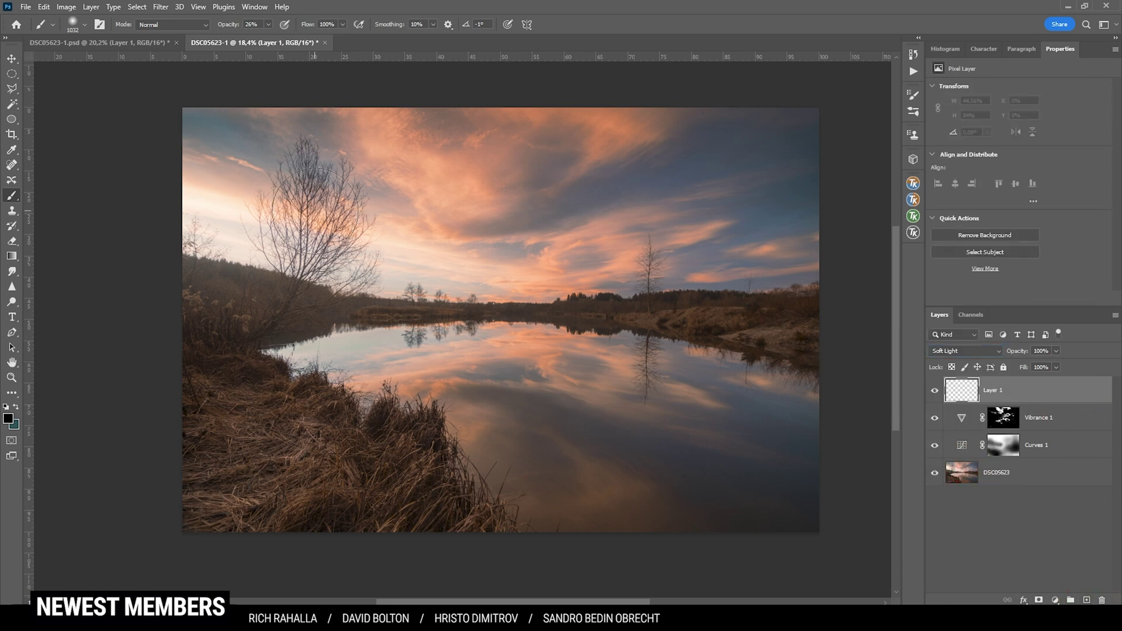
left_click_drag(269, 30, 263, 38)
left_click(229, 222, "alt")
Brush a soft peach glow over the left sky and bare tree, then compare.
key("bracketright")
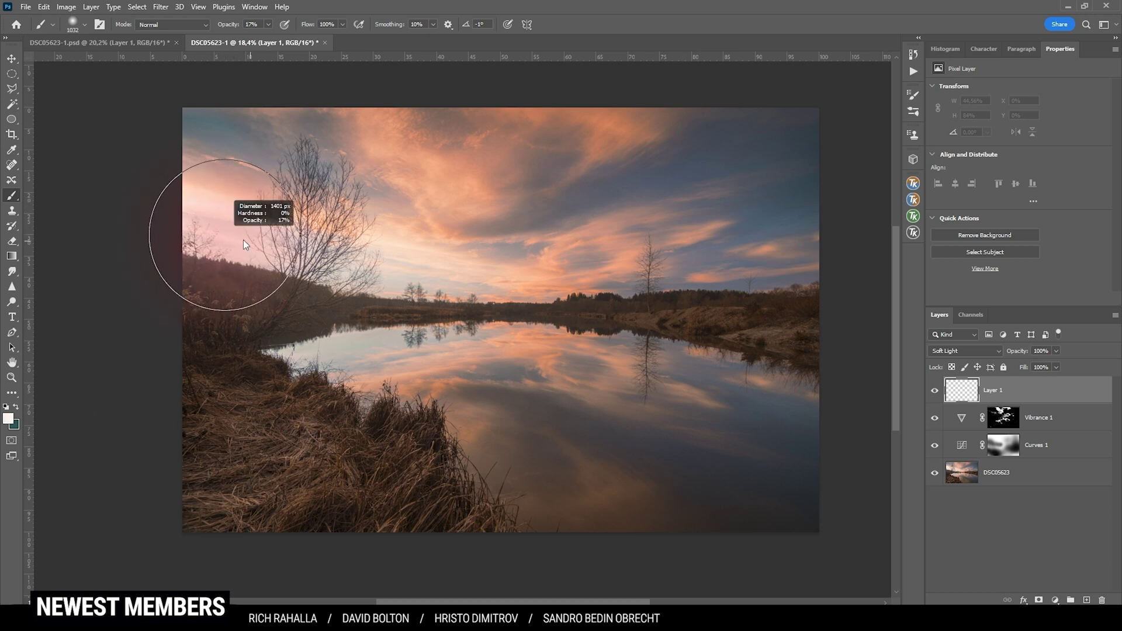
left_click(204, 231)
key("bracketleft")
key("bracketleft")
key("bracketleft")
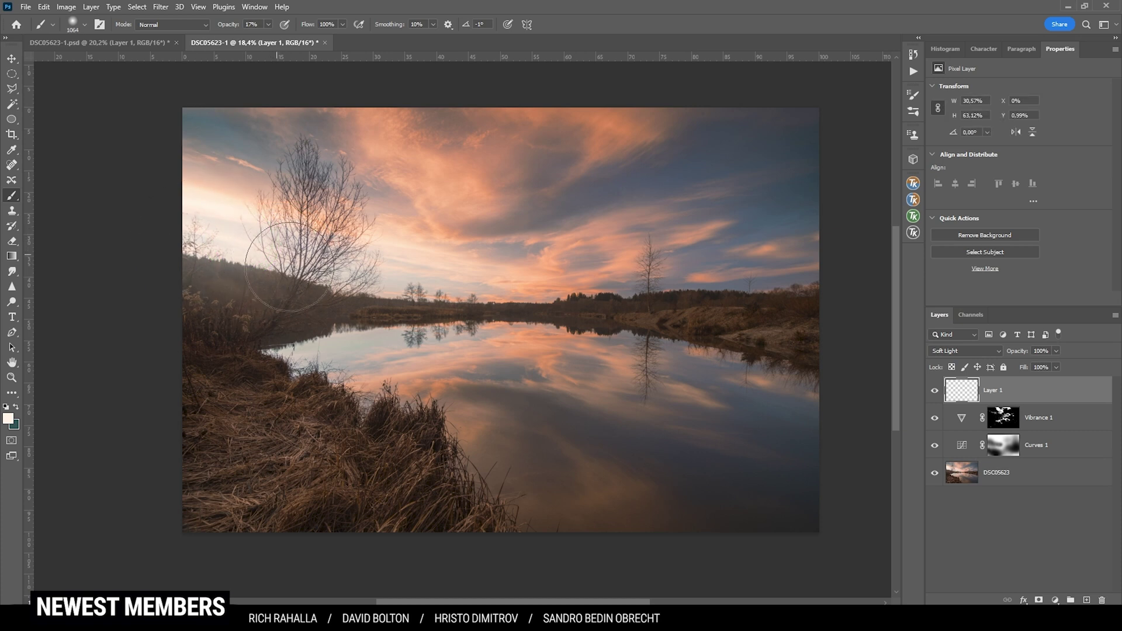
mouse_move(398, 277)
left_mouse_down()
mouse_move(222, 242)
mouse_move(276, 219)
mouse_move(292, 257)
left_mouse_up()
key("bracketleft")
key("bracketleft")
key("bracketleft")
key("bracketleft")
key("bracketleft")
left_click(935, 390)
left_click(934, 391)
left_click(935, 390)
left_click(935, 390)
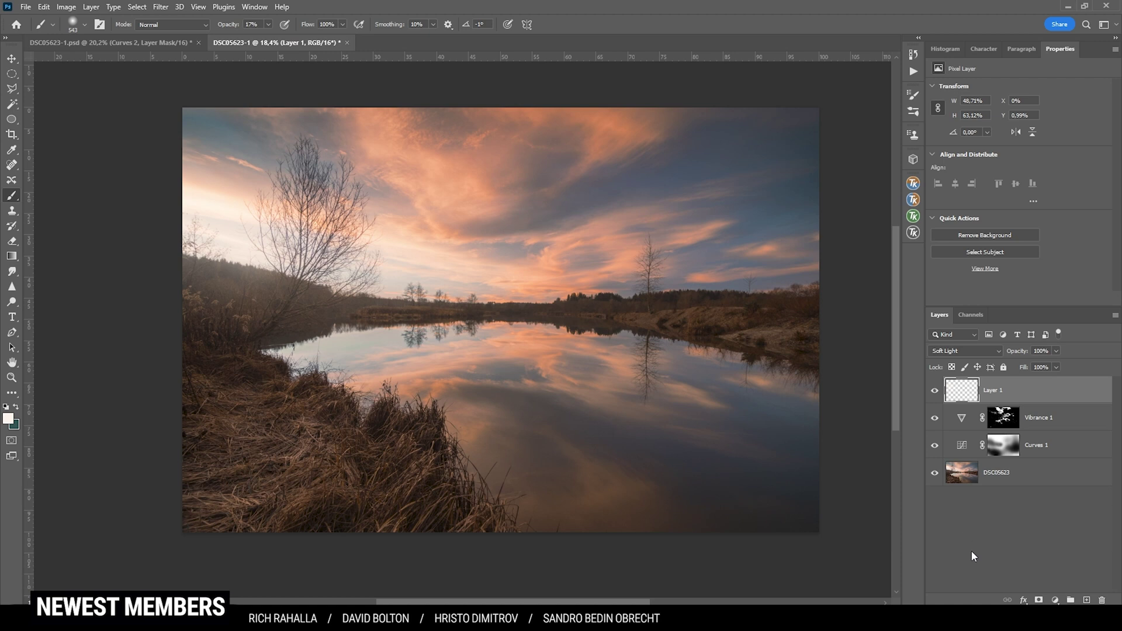
Add a Curves layer with points near 57, 126 and 190, lifting the highlights.
left_click(1055, 601)
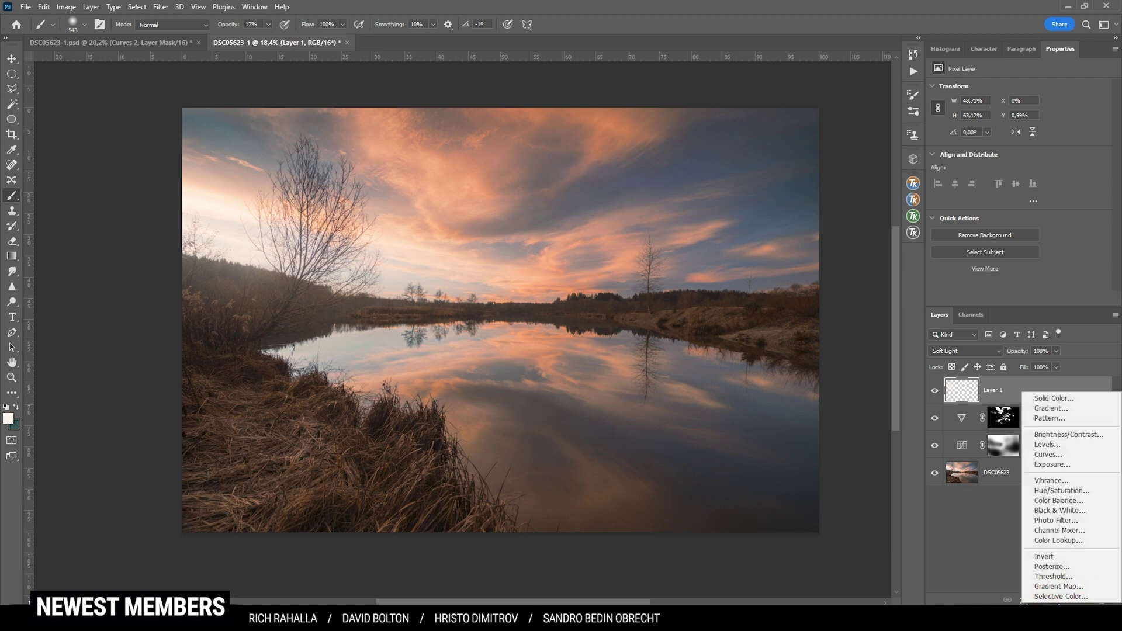
left_click(1071, 455)
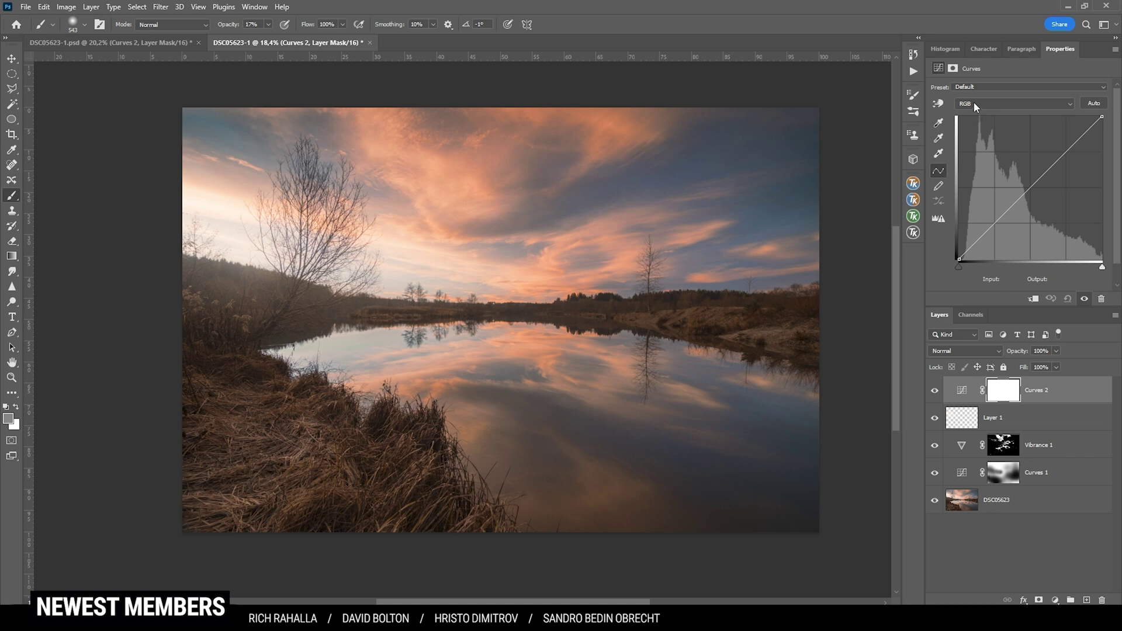
left_click(1030, 187)
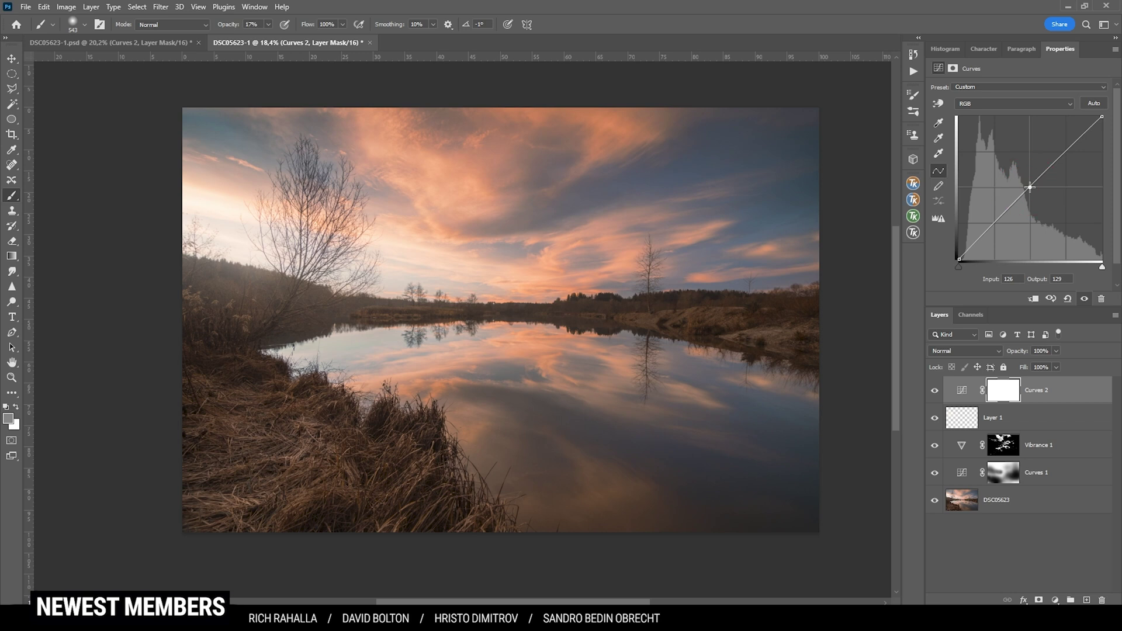
left_click_drag(1030, 187, 1035, 187)
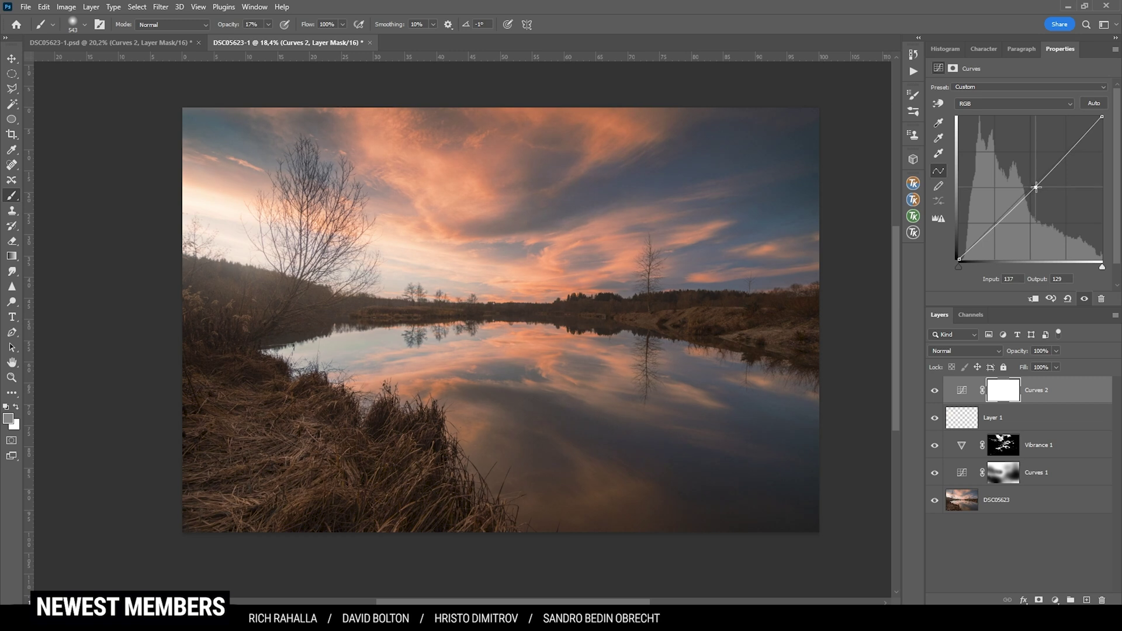
left_click(993, 228)
left_click_drag(993, 228, 989, 229)
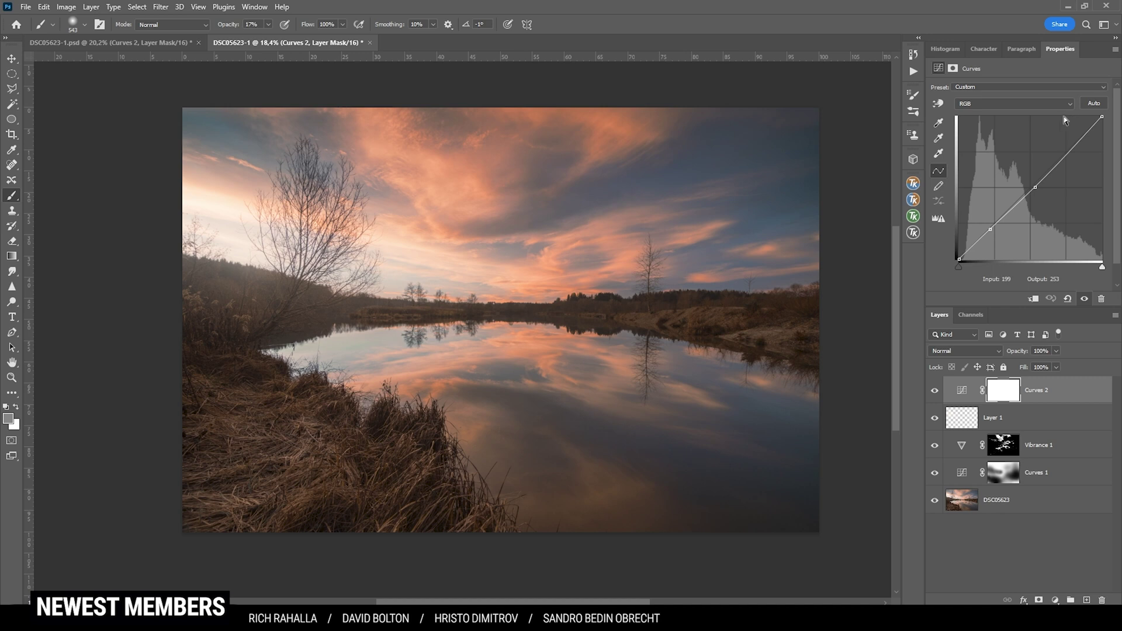
left_click(1065, 155)
left_click_drag(1065, 155, 1066, 151)
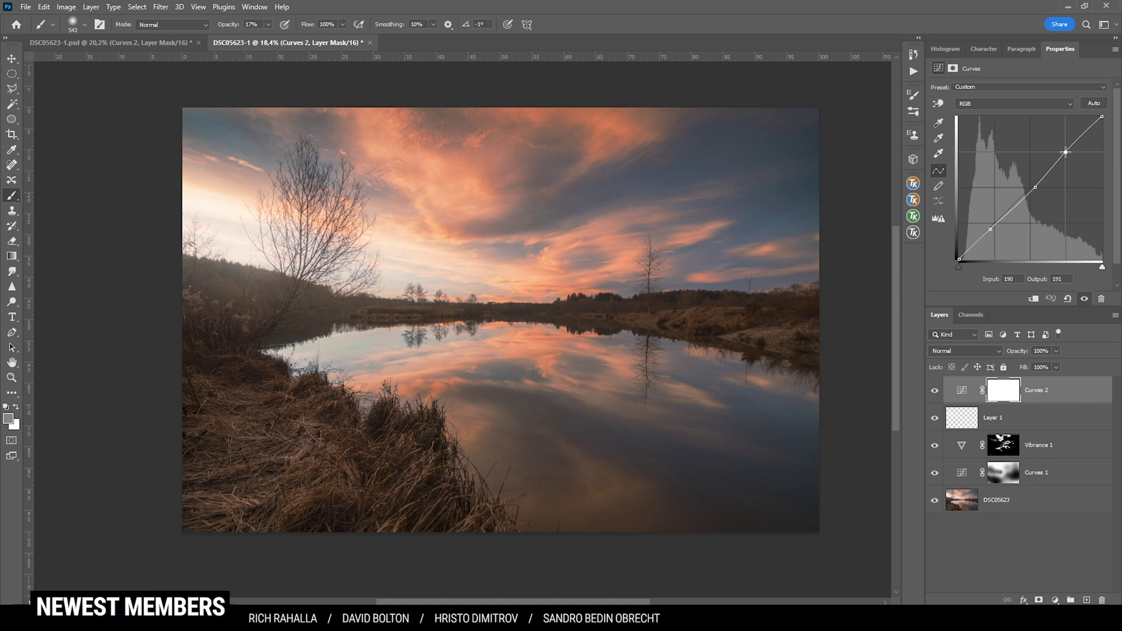
left_click_drag(1066, 152, 1065, 150)
Toggle Curves 2 to compare the contrast, then paint on its mask across the sky.
left_click(935, 390)
left_click(934, 391)
left_click(934, 390)
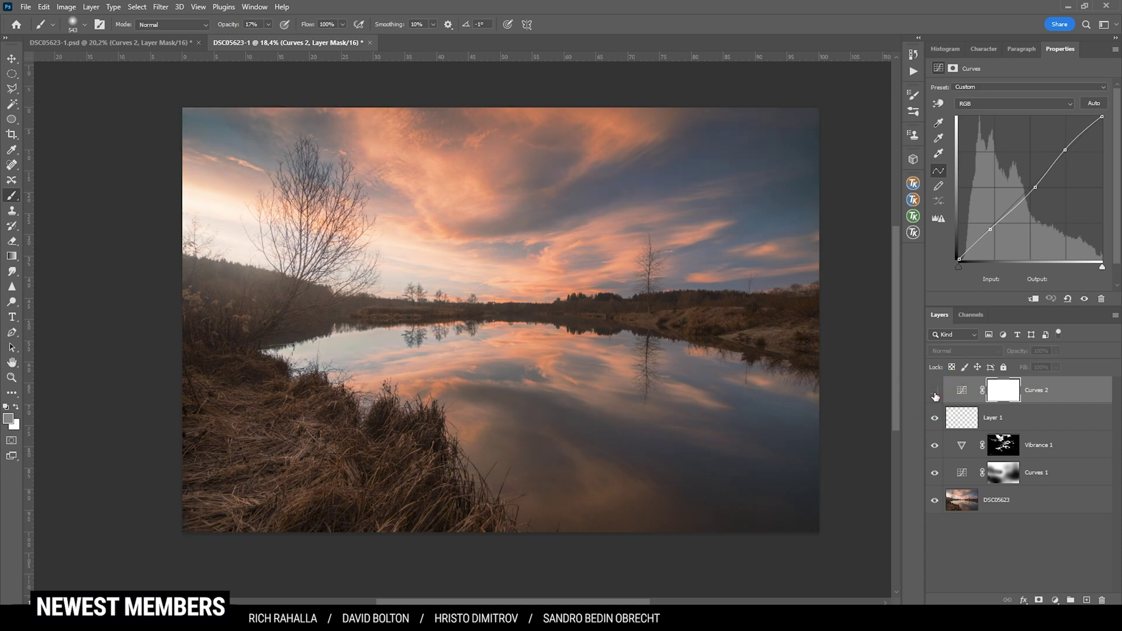
left_click(935, 391)
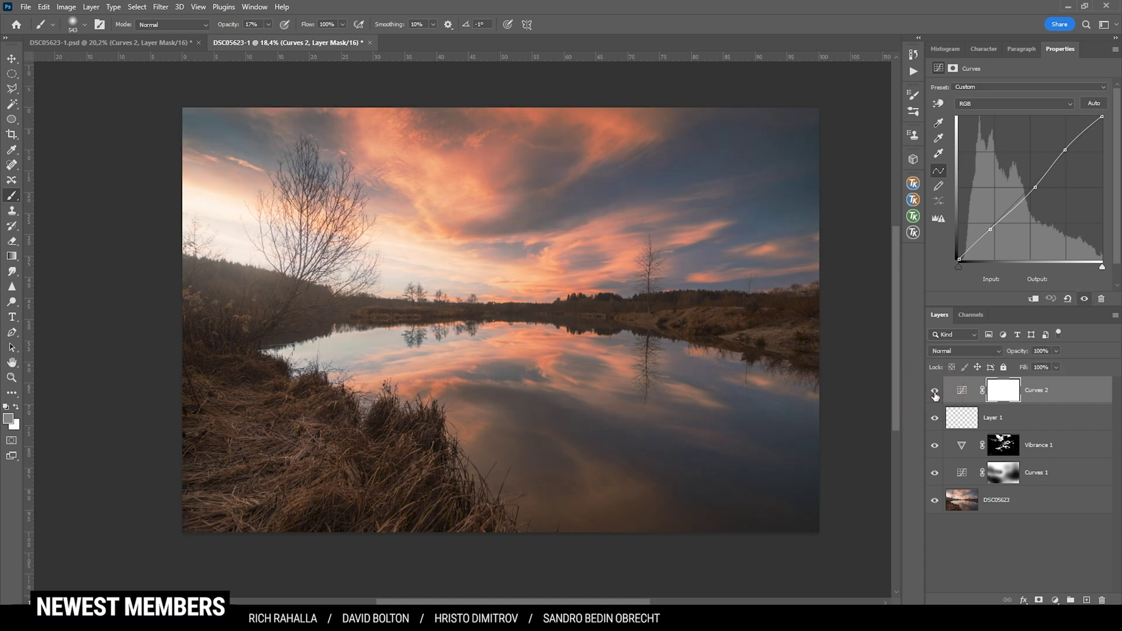
left_click(935, 391)
left_click(935, 390)
left_click(935, 390)
left_click(934, 390)
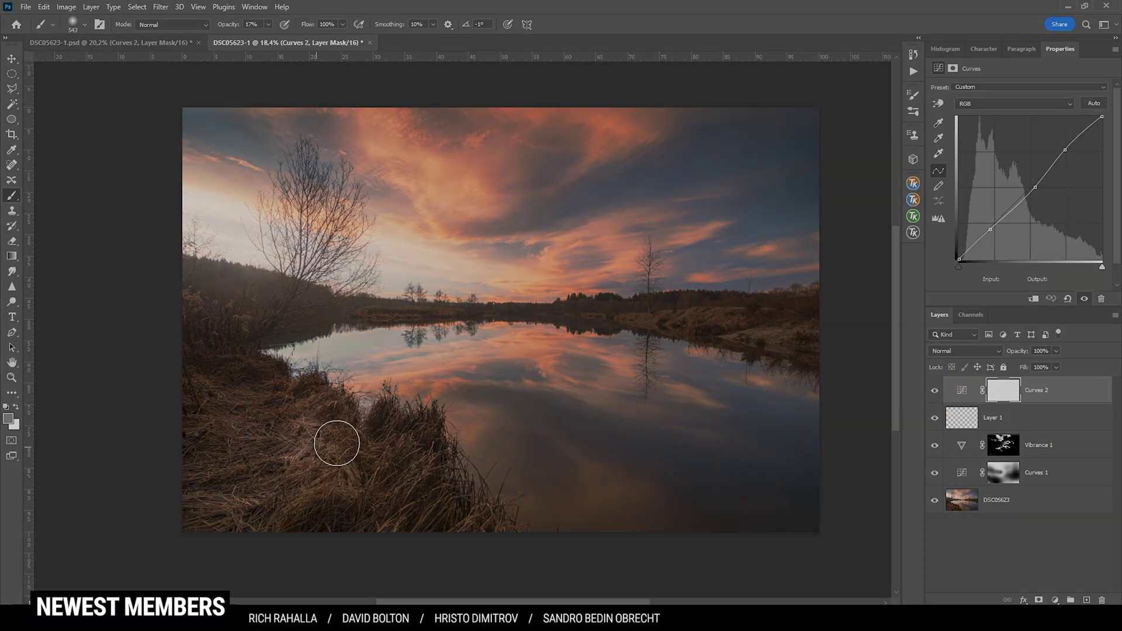
mouse_move(333, 446)
left_mouse_down()
mouse_move(449, 326)
mouse_move(810, 322)
mouse_move(304, 292)
mouse_move(226, 295)
mouse_move(194, 324)
mouse_move(226, 362)
mouse_move(329, 405)
mouse_move(394, 451)
mouse_move(355, 477)
mouse_move(247, 397)
mouse_move(224, 464)
mouse_move(425, 502)
mouse_move(724, 325)
left_mouse_up()
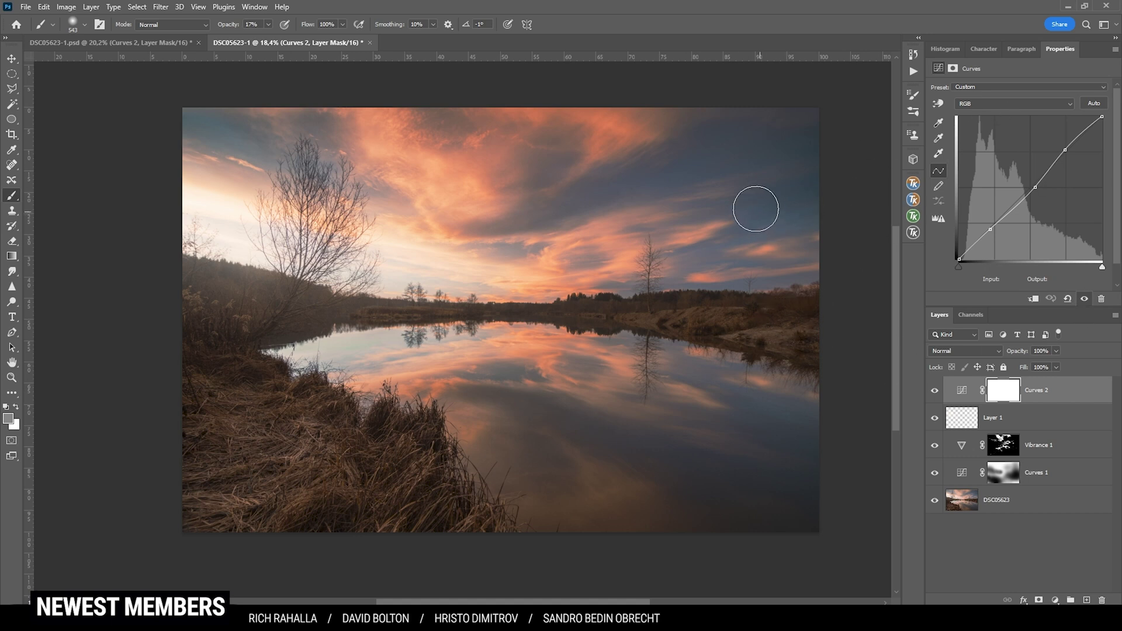
Try nudging the black point on the Green channel curve.
left_click(997, 104)
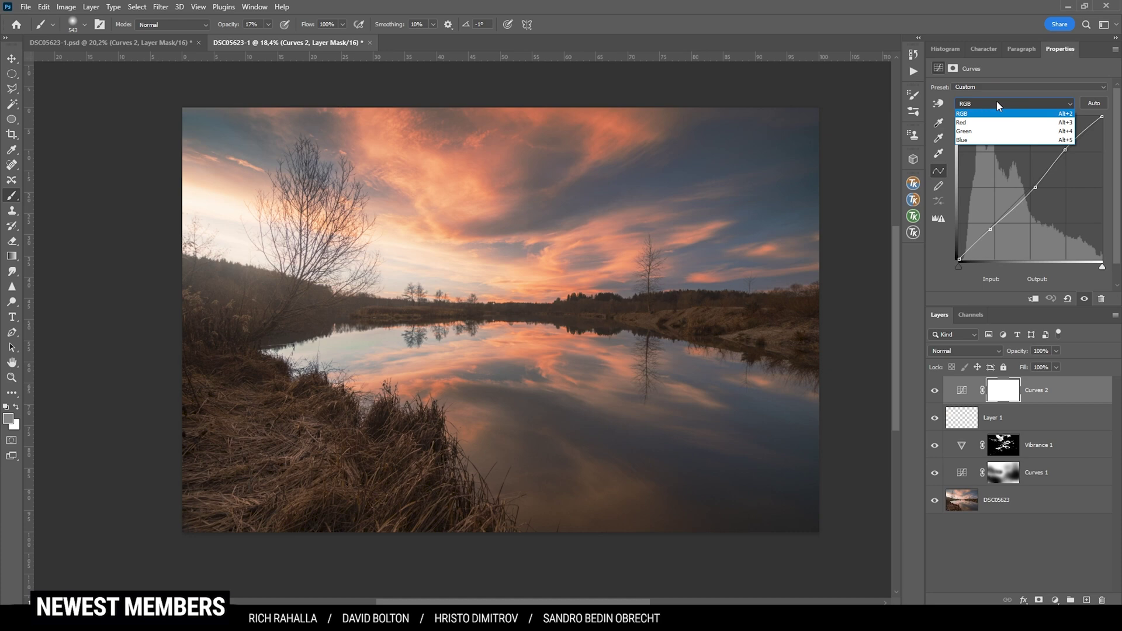
left_click(977, 132)
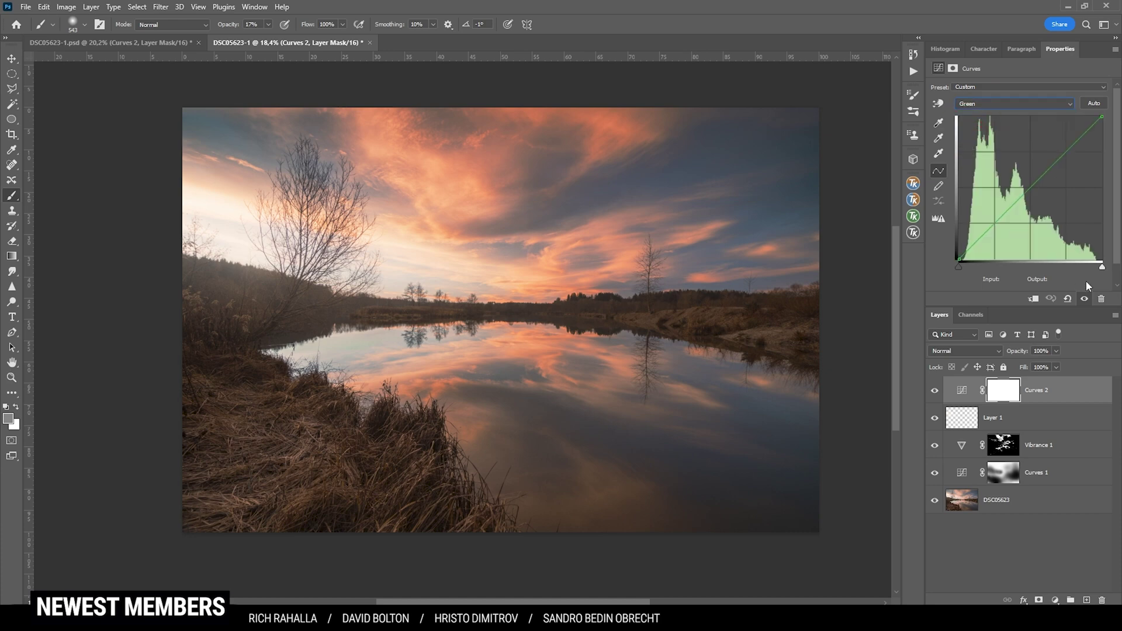
left_click(960, 257)
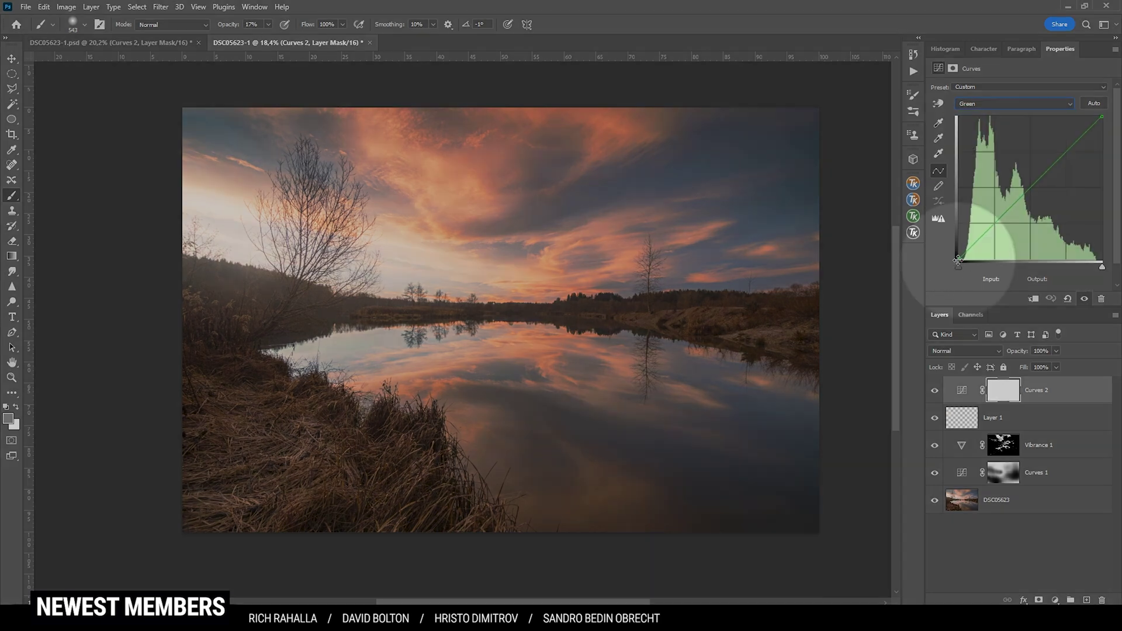
left_click_drag(960, 258, 988, 165)
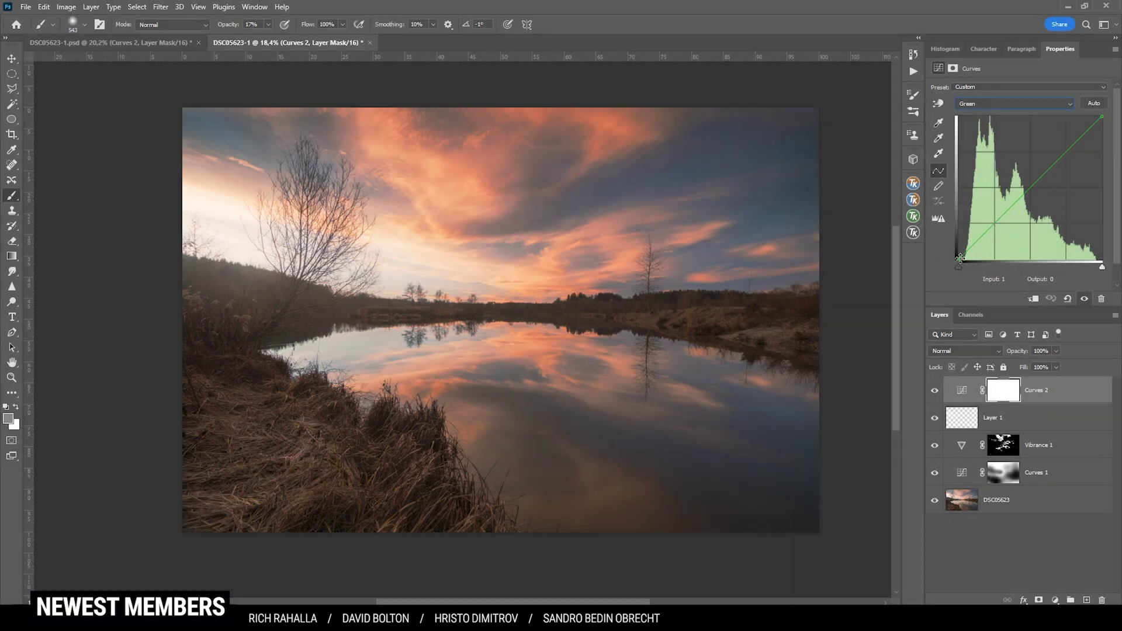
left_click(959, 258)
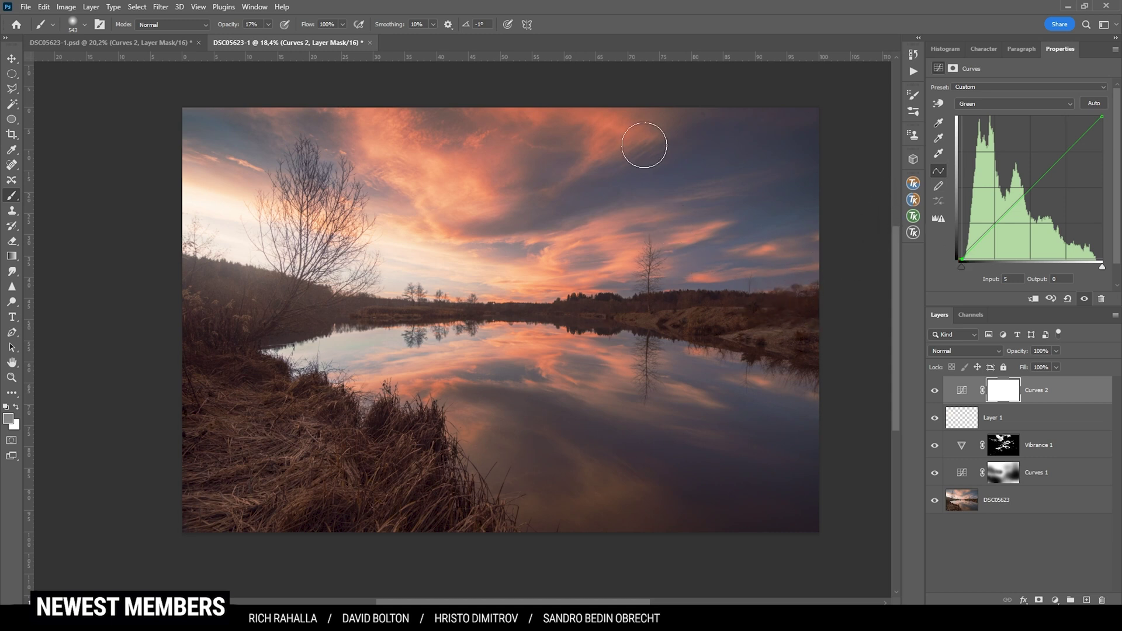
On the Red channel, move the white point to Input 245, Output 255.
left_click(1004, 101)
left_click(994, 117)
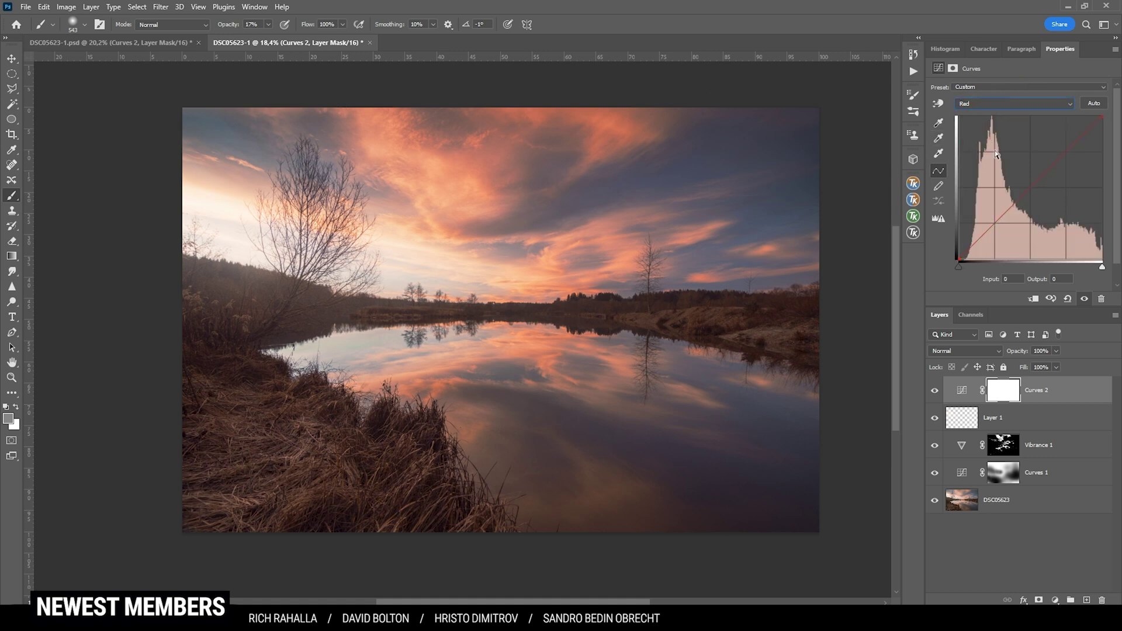
left_click_drag(958, 257, 962, 259)
left_click(962, 259)
left_click(131, 42)
left_click(287, 42)
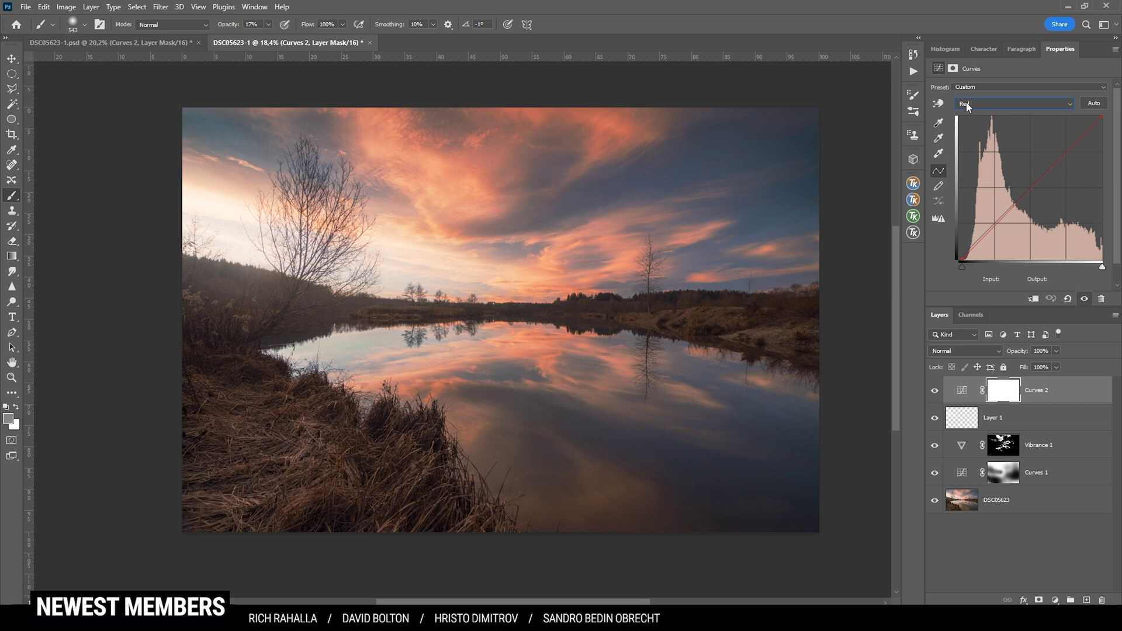
left_click(1102, 116)
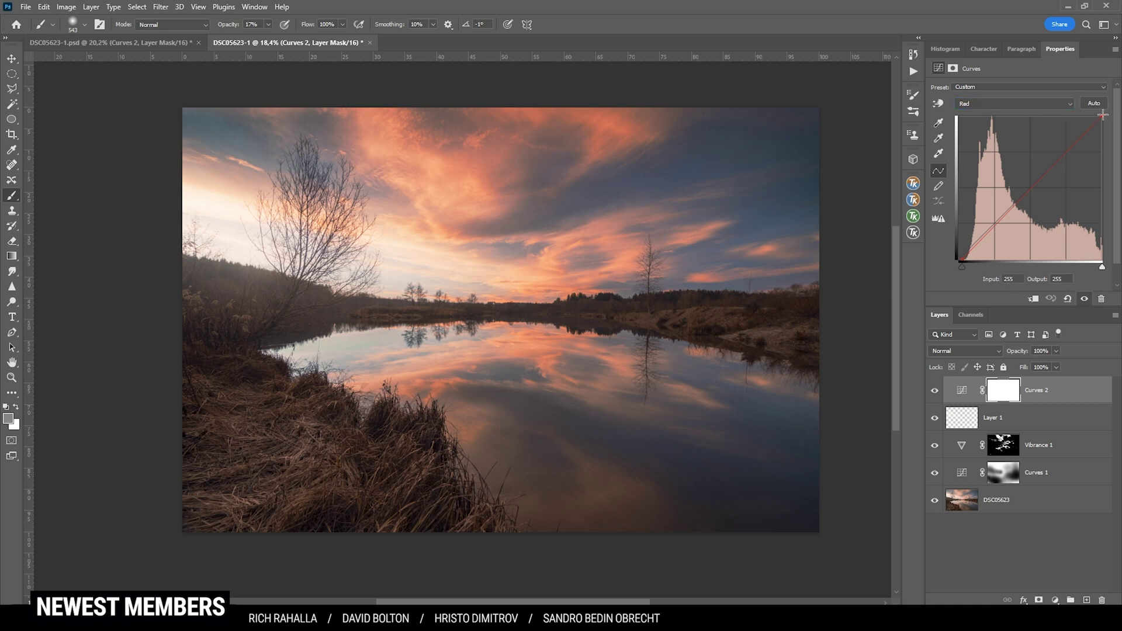
left_click_drag(1100, 113, 1095, 112)
Toggle Curves 2 off and on to compare, leaving it visible.
left_click(935, 391)
left_click(935, 391)
left_click(935, 391)
left_click(935, 391)
Target the Curves 2 mask and set the foreground colour to near-black.
left_click(992, 388)
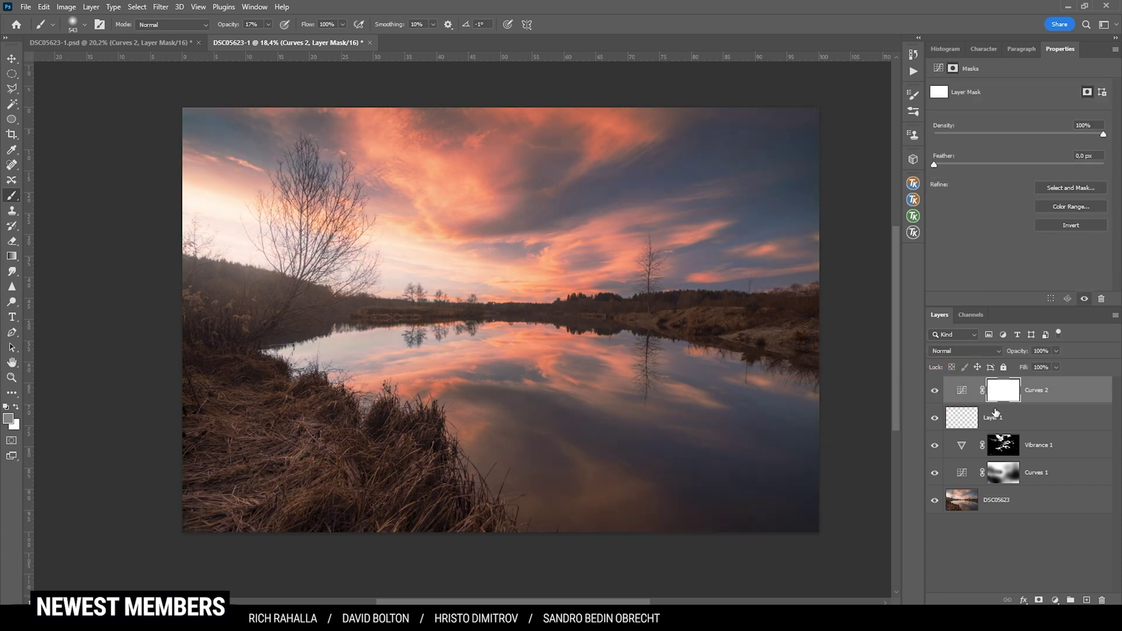
key("i")
left_click(255, 237)
left_click(8, 418)
left_click(763, 531)
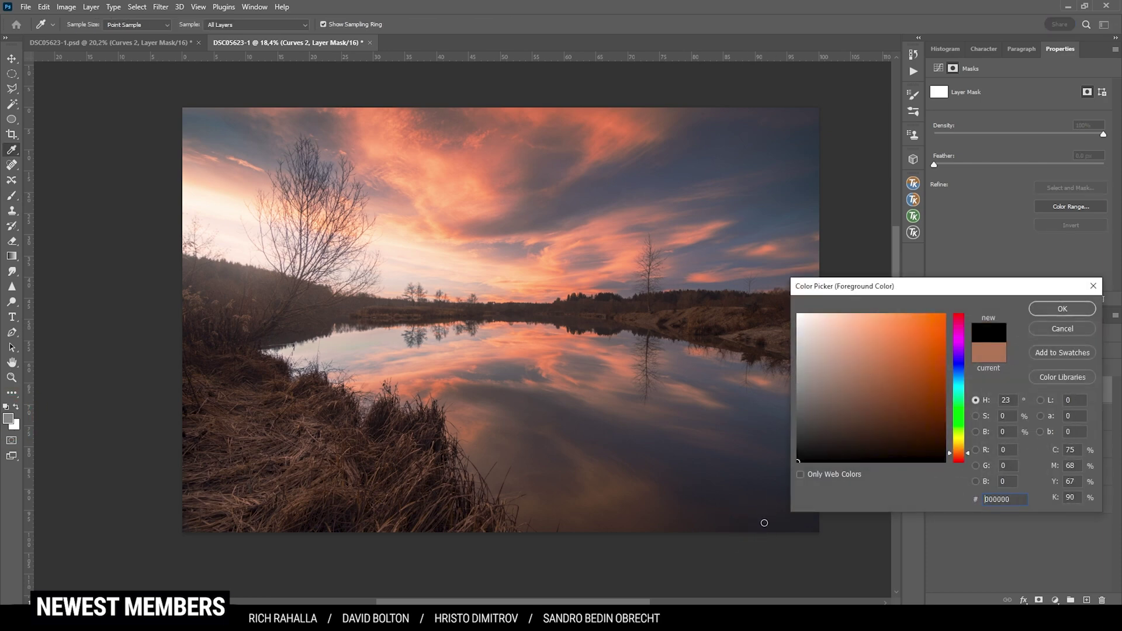
left_click(1063, 308)
With a 1162 px brush at 26% opacity, paint out the left sky near the tree.
key("b")
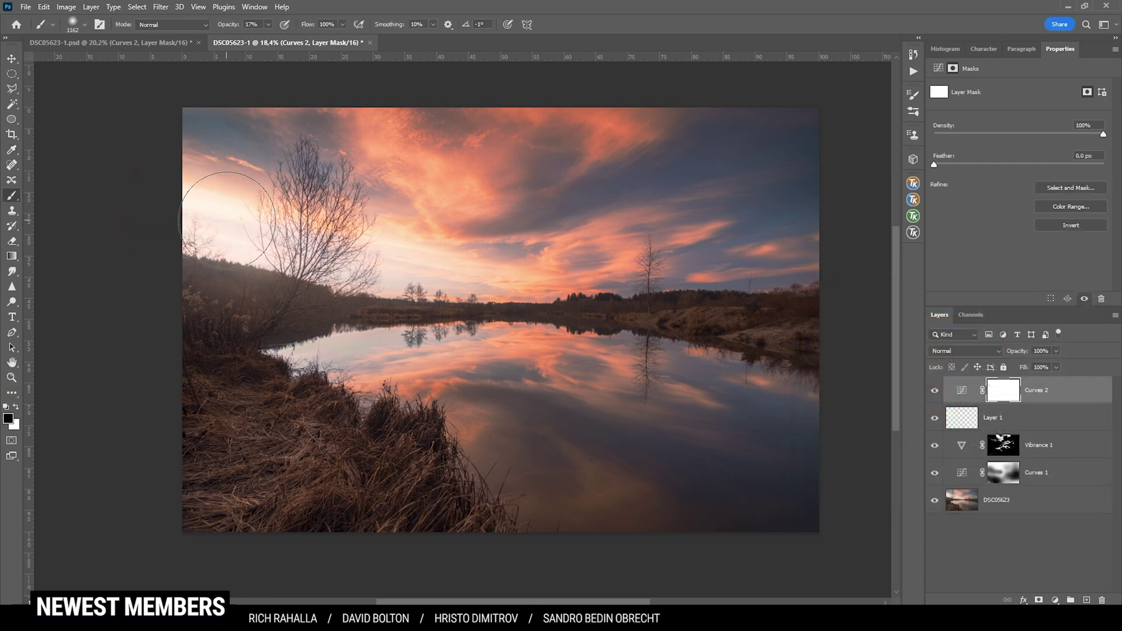
left_click_drag(225, 220, 257, 223)
left_click_drag(267, 23, 272, 37)
left_click_drag(193, 234, 183, 210)
left_click_drag(351, 260, 489, 280)
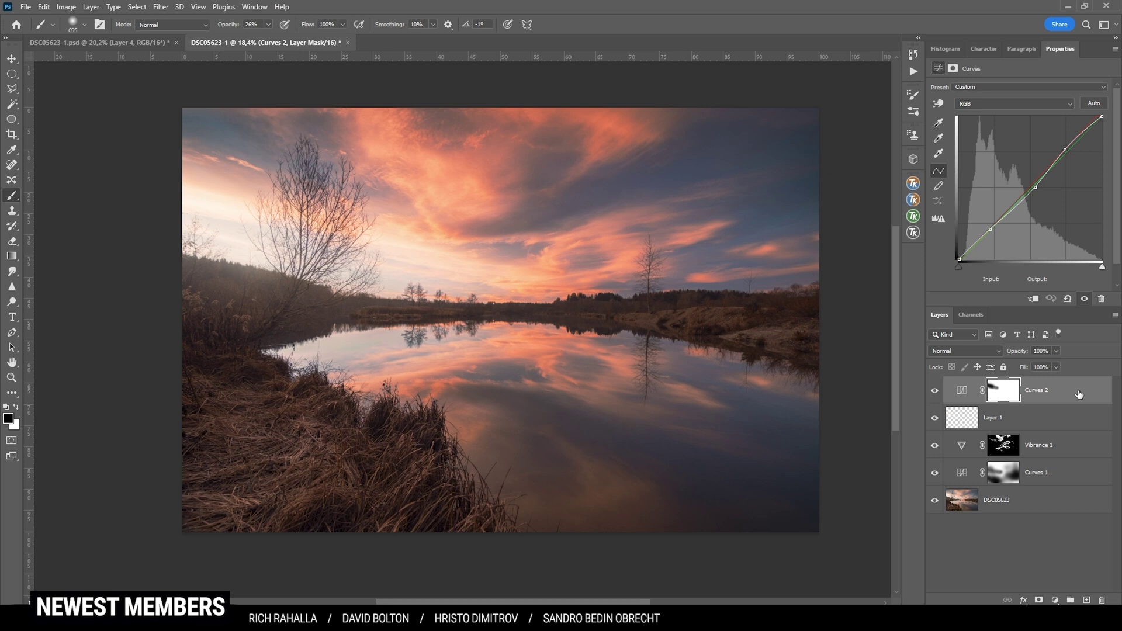
Stamp visible layers to Layer 2 and copy its bright areas to Layer 3.
key("ctrl+shift+alt+e")
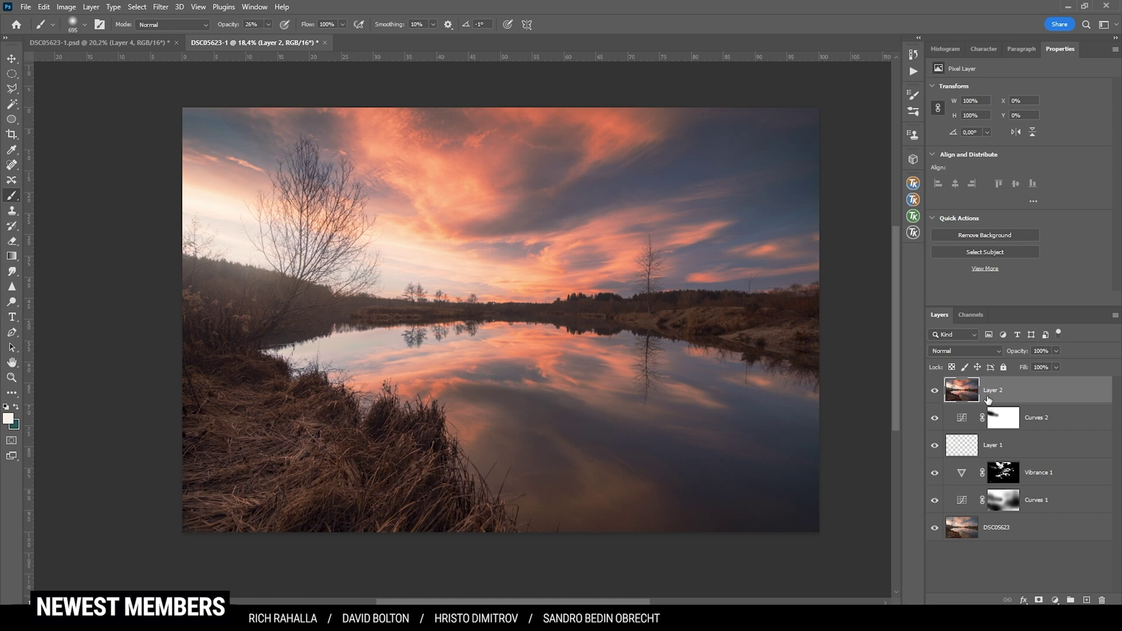
key("ctrl+alt+2")
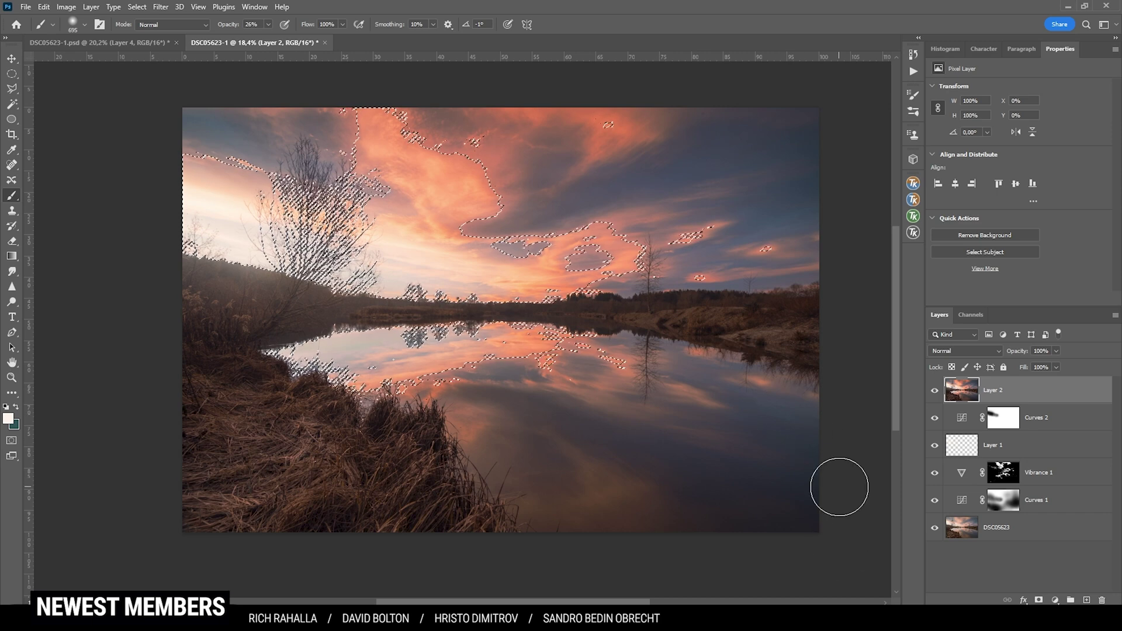
key("ctrl+j")
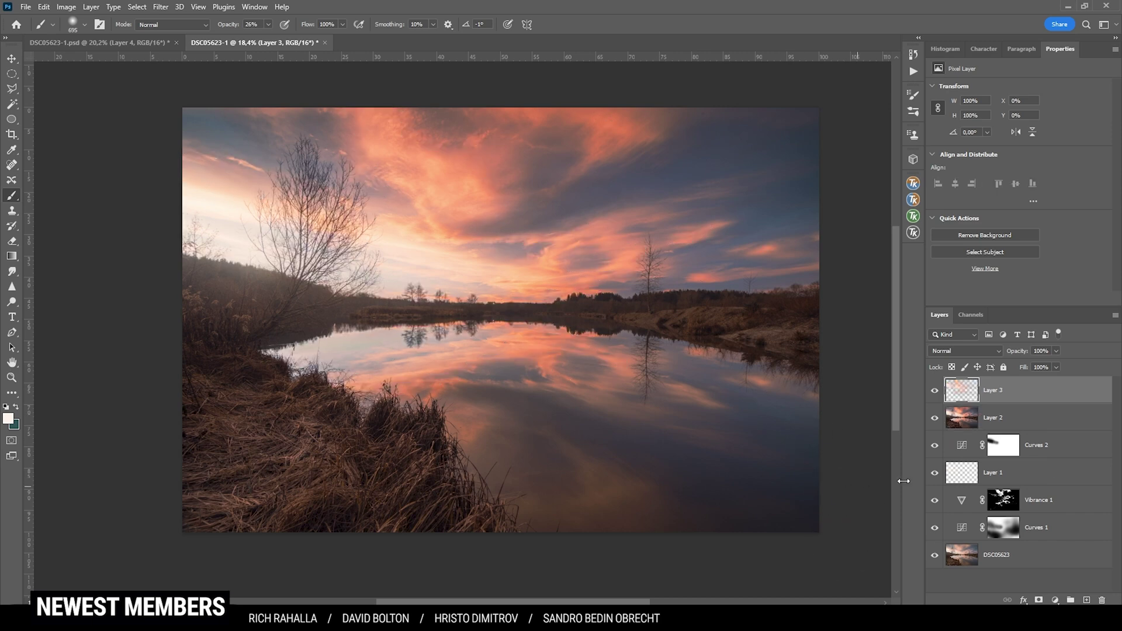
left_click(935, 417)
left_click(935, 417)
left_click(959, 394)
Apply a 36 px Gaussian Blur to Layer 3.
left_click(162, 7)
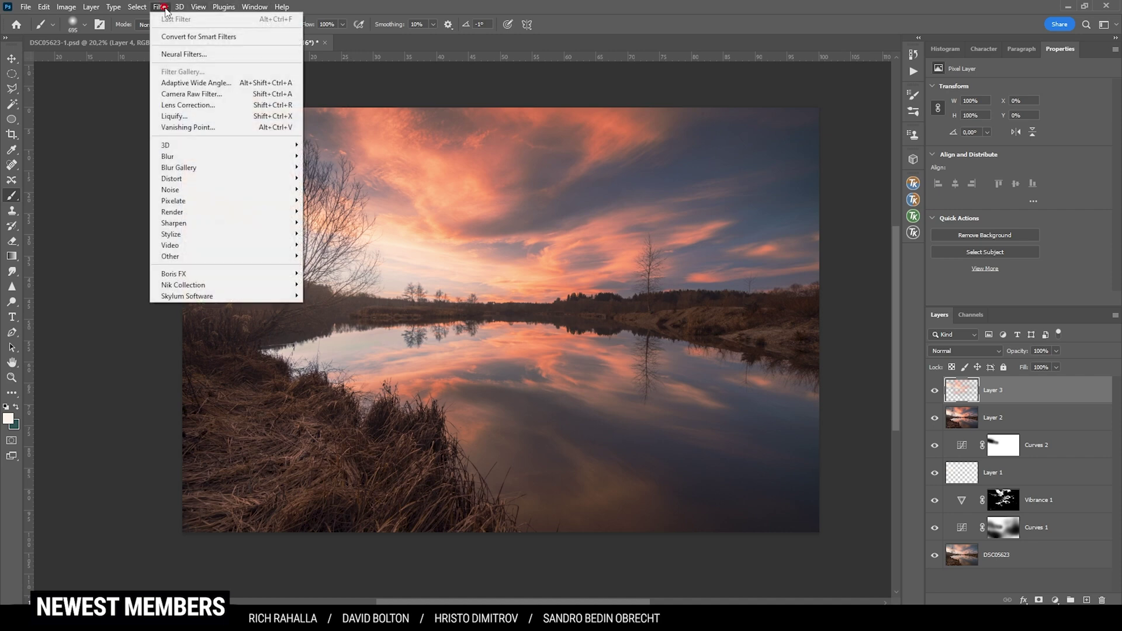
mouse_move(225, 156)
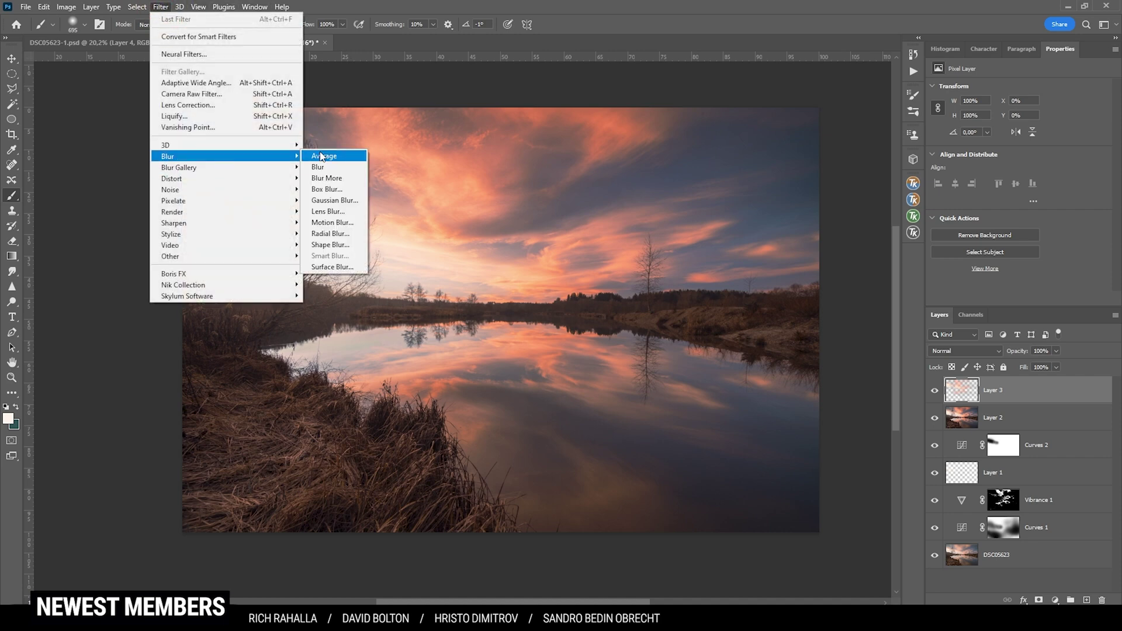
left_click(338, 204)
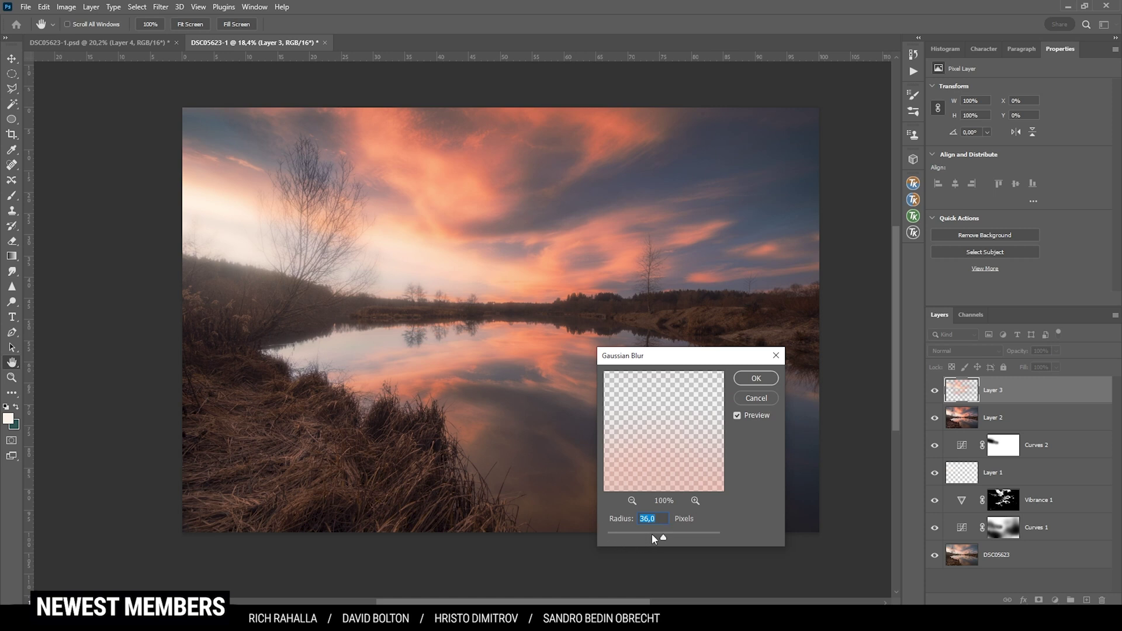
left_click(756, 378)
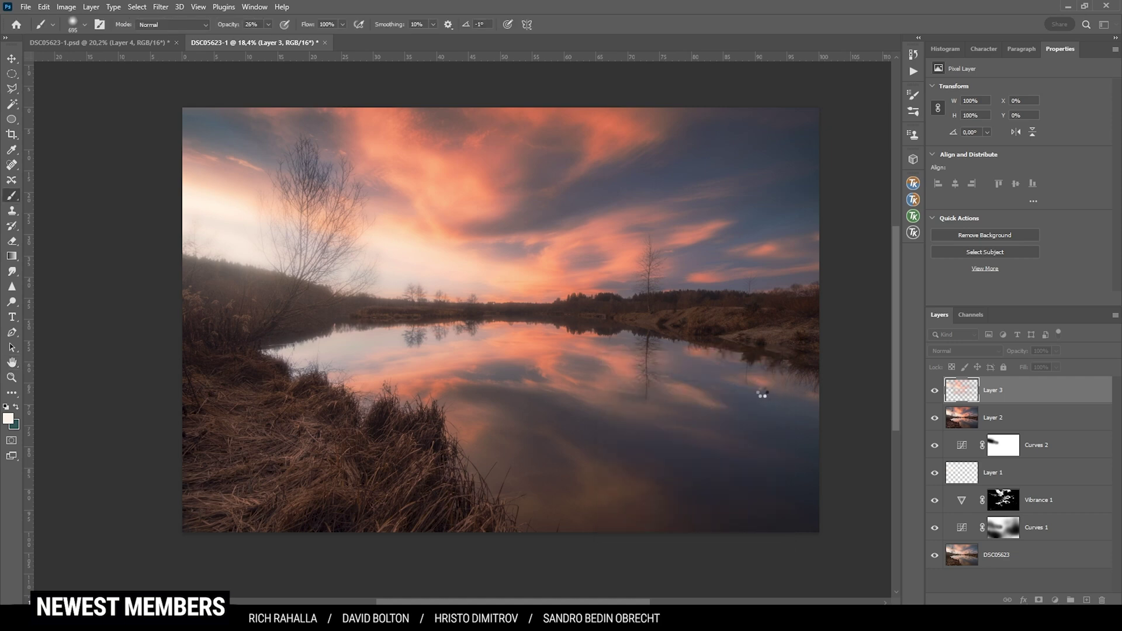
Set Layer 3 to Screen blending at 20% opacity.
left_click(952, 349)
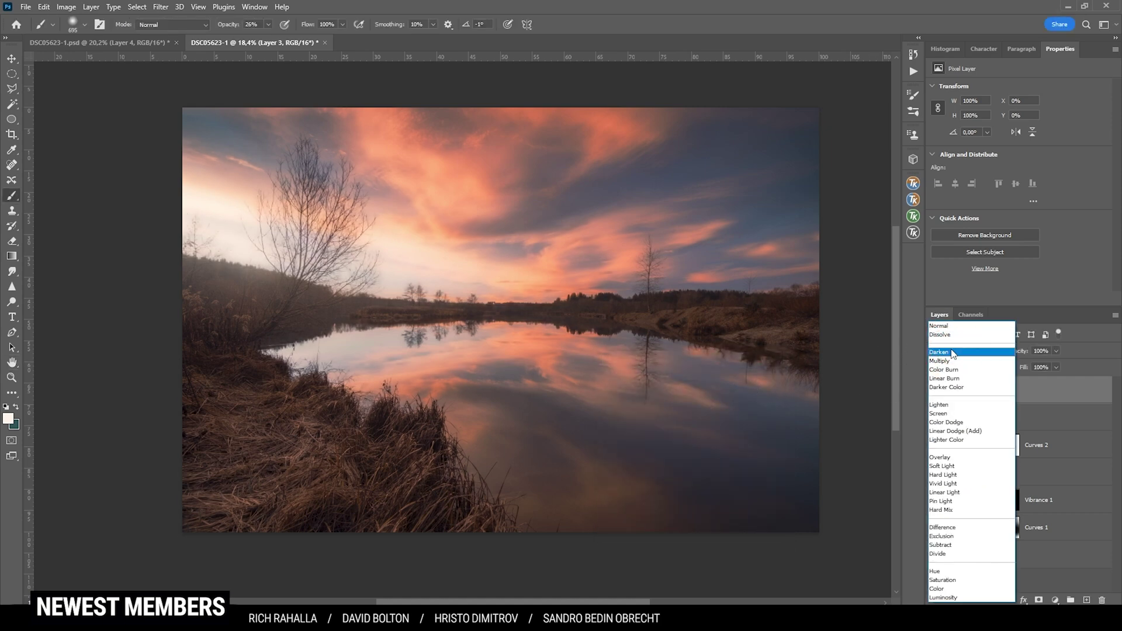
left_click(945, 414)
left_click(1023, 391)
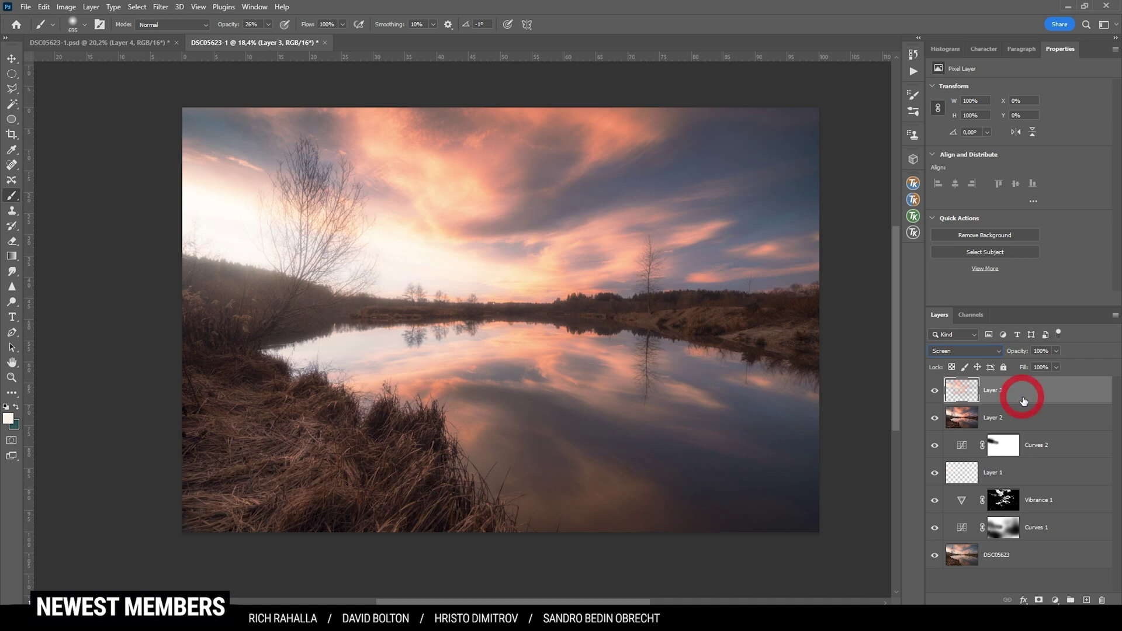
left_click(1056, 351)
left_click_drag(1058, 364, 1015, 368)
left_click(939, 397)
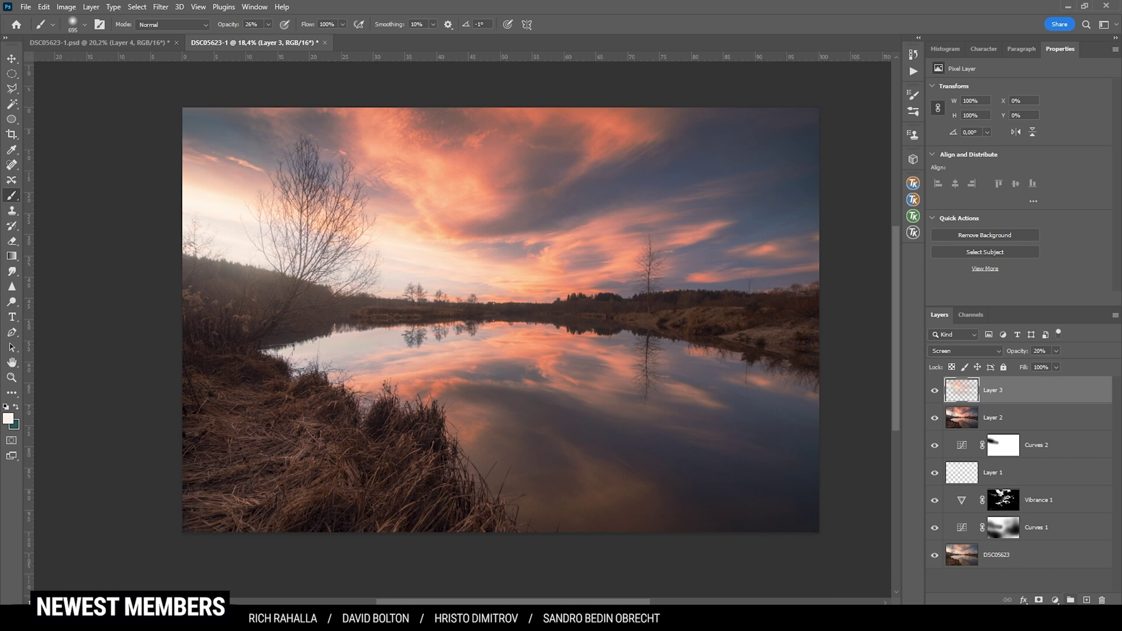
left_click(1056, 601)
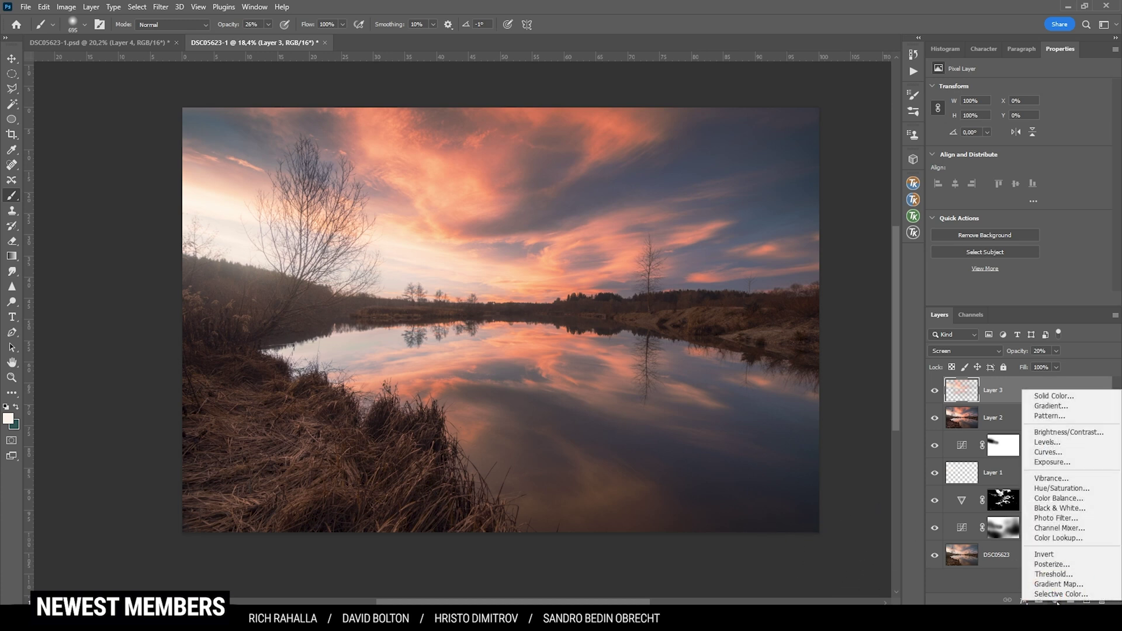
Add a Photo Filter layer (Warming Filter (85), 25% density) and compare it on and off.
left_click(1074, 518)
left_click(934, 392)
left_click(933, 392)
left_click(934, 392)
left_click(934, 391)
left_click(934, 392)
left_click(934, 392)
left_click(934, 391)
left_click(934, 391)
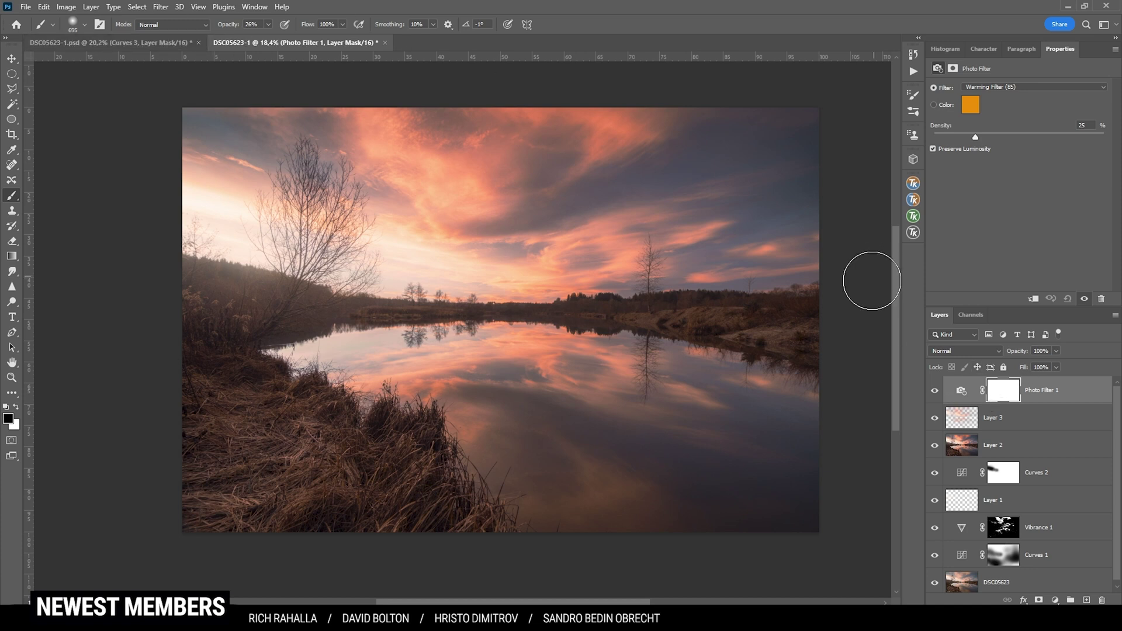
left_click(1055, 600)
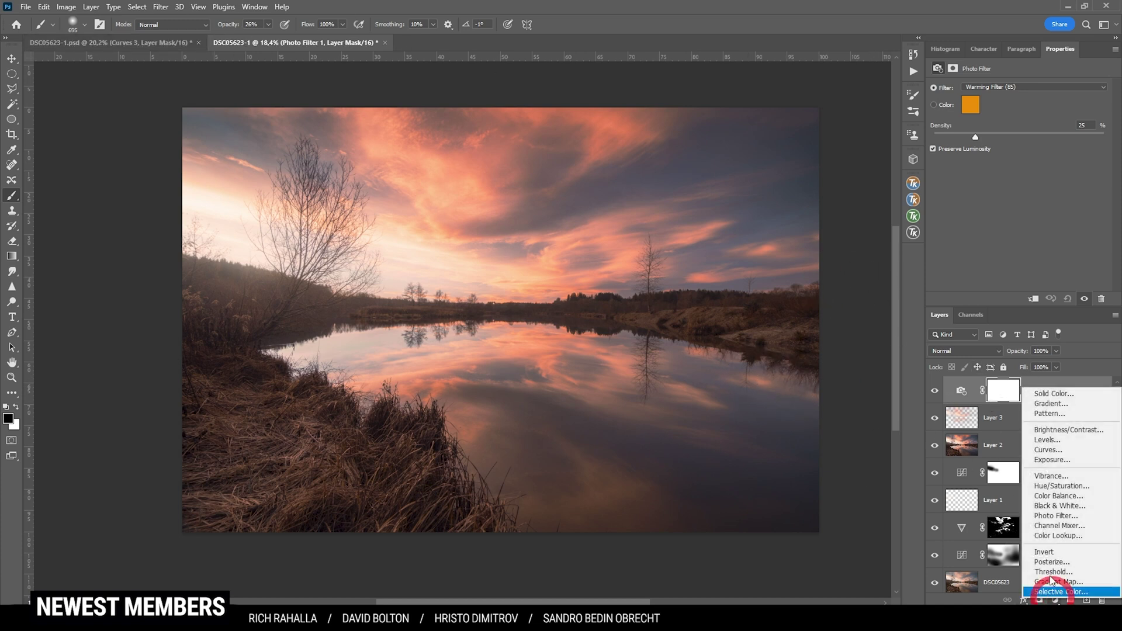
Add a Curves 3 layer with midtone and shadow points pulled slightly down to darken.
left_click(1048, 449)
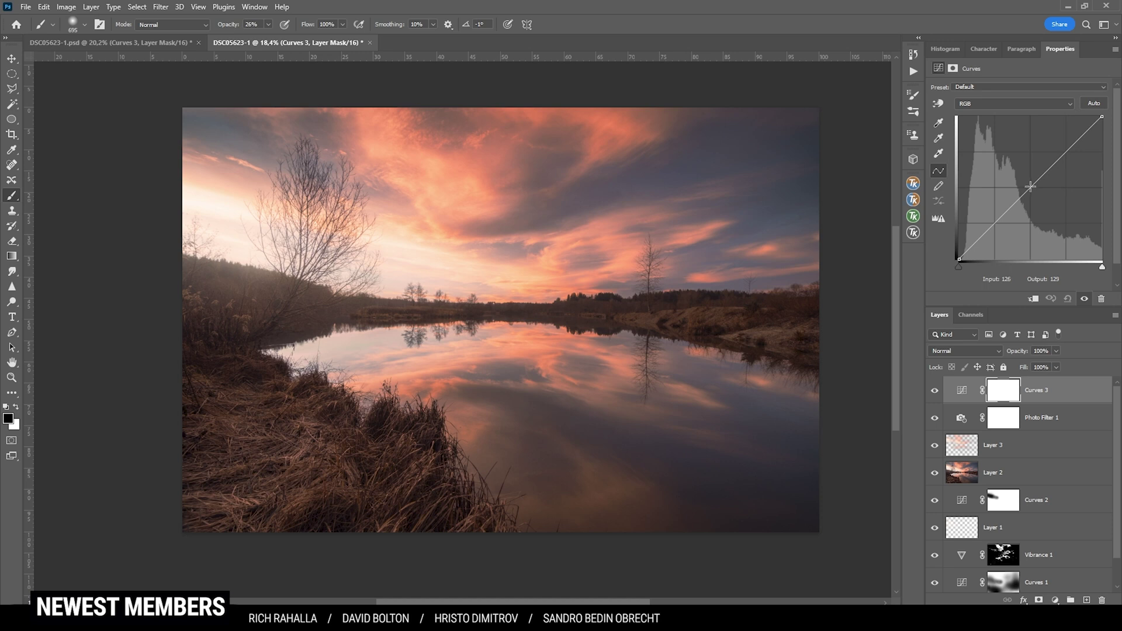
left_click_drag(1030, 187, 1033, 191)
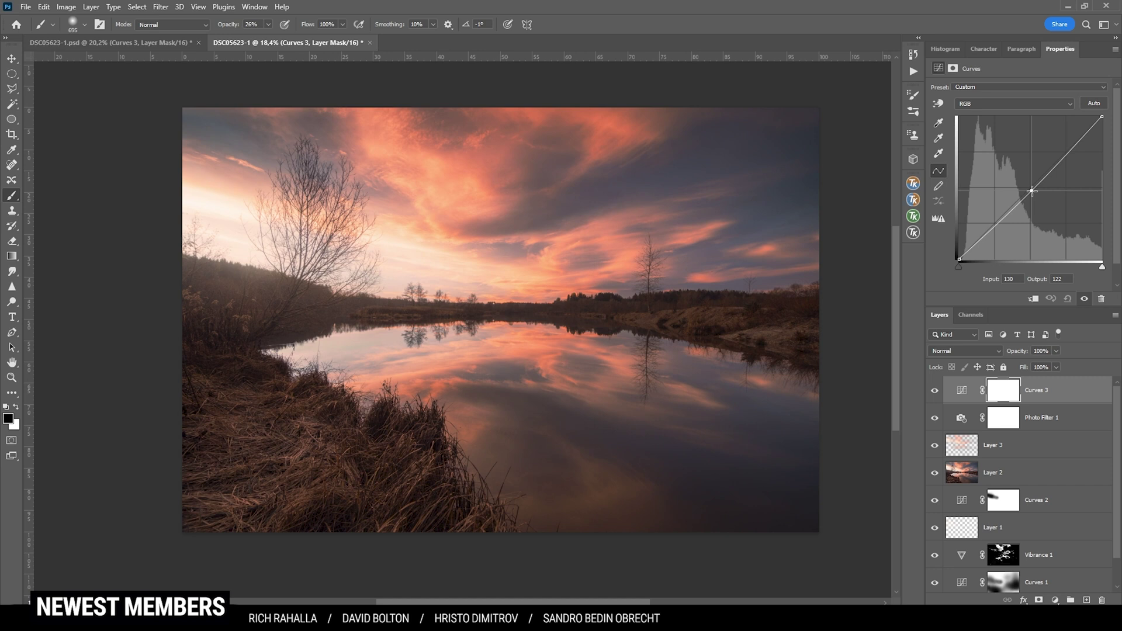
left_click(995, 226)
left_click_drag(996, 224, 994, 225)
Invert the Curves 3 mask to black and set a white brush at 54% opacity.
left_click(996, 391)
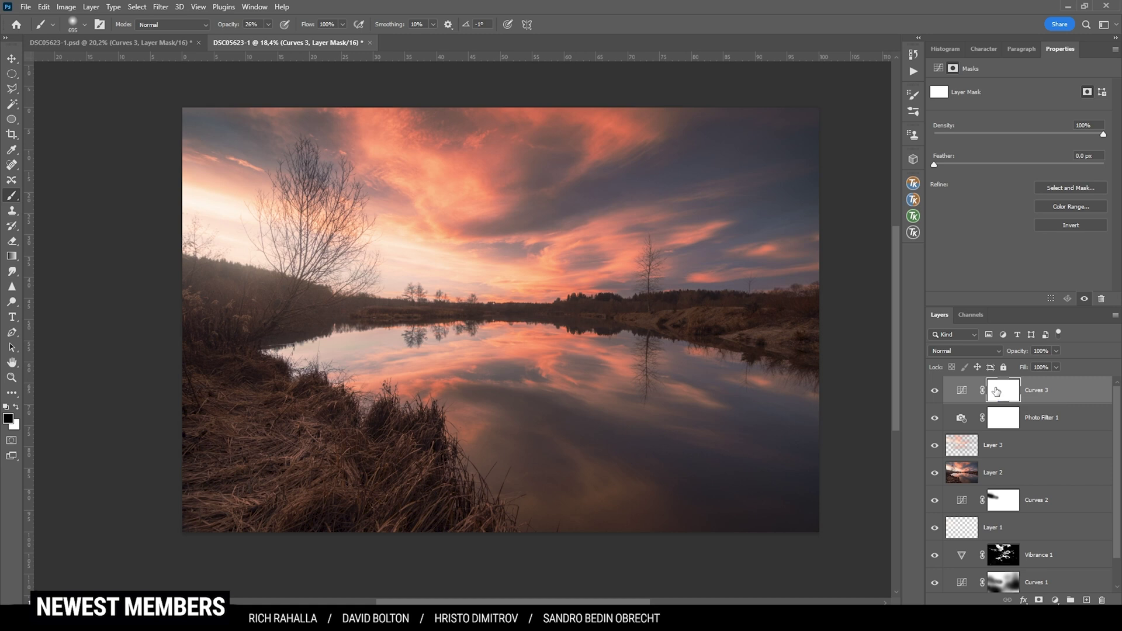
key("ctrl+i")
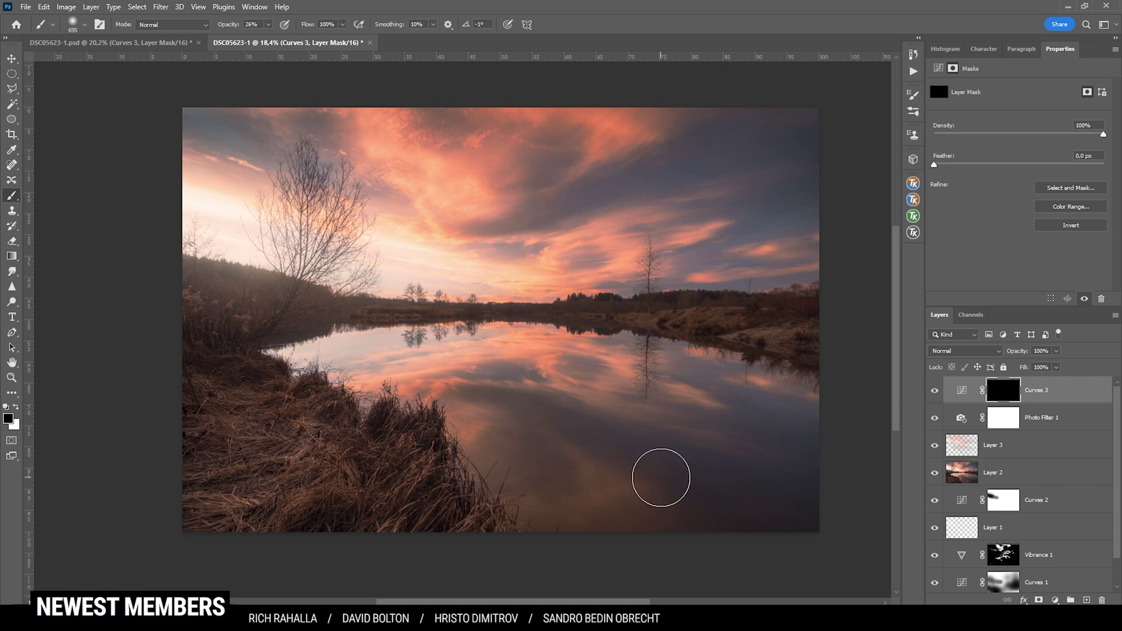
left_click(15, 407)
left_click(268, 25)
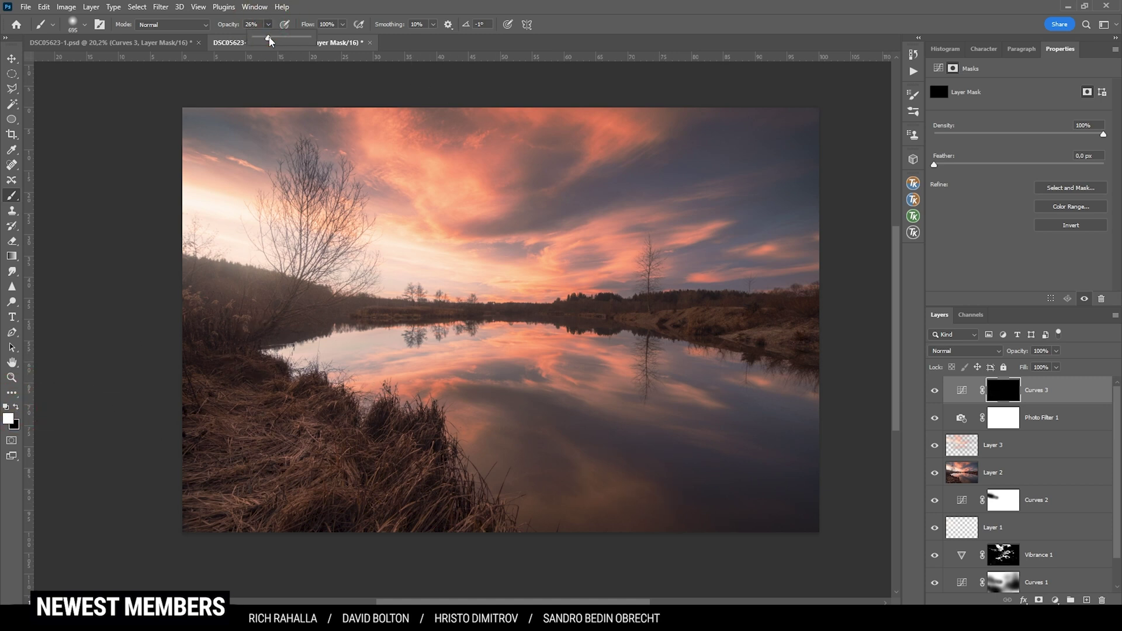
left_click_drag(271, 39, 284, 39)
left_click(330, 11)
Paint with a 1357 px brush to reveal the darkening across the sky and upper-left sky.
left_click_drag(514, 175, 551, 175)
mouse_move(456, 107)
left_mouse_down()
mouse_move(574, 185)
mouse_move(562, 176)
mouse_move(632, 170)
mouse_move(702, 129)
mouse_move(655, 175)
mouse_move(822, 121)
left_mouse_up()
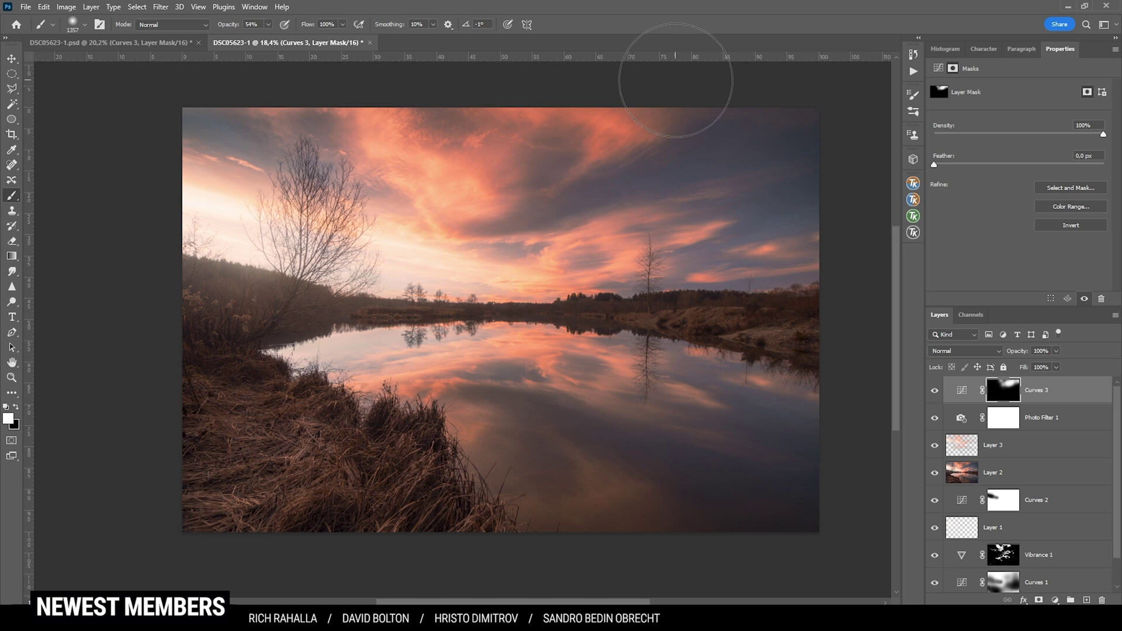
left_click_drag(327, 100, 374, 154)
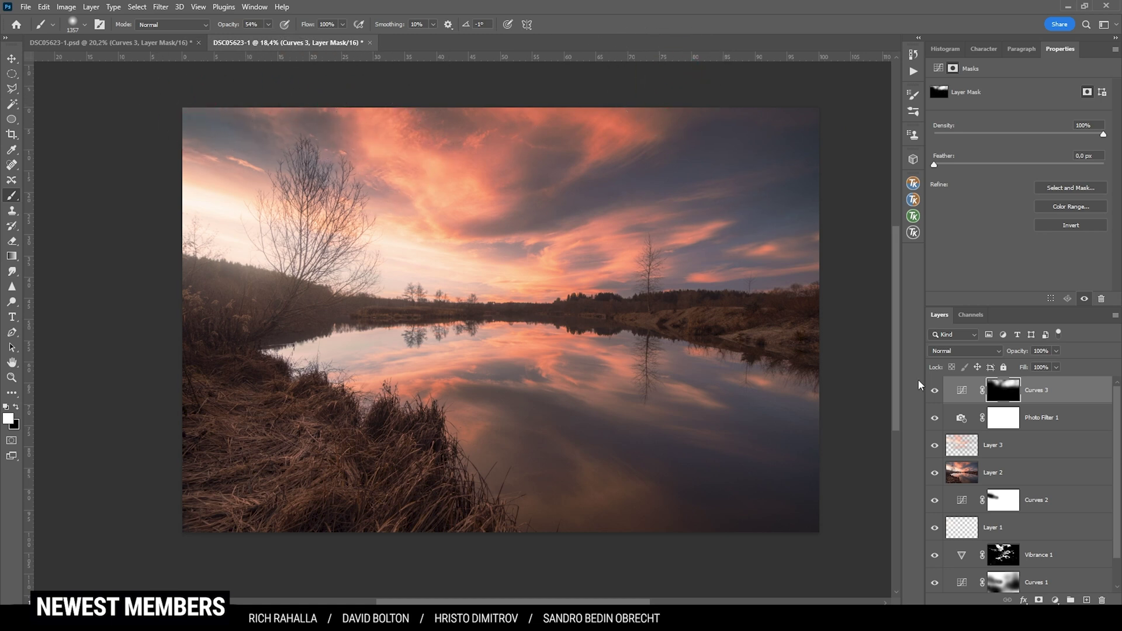